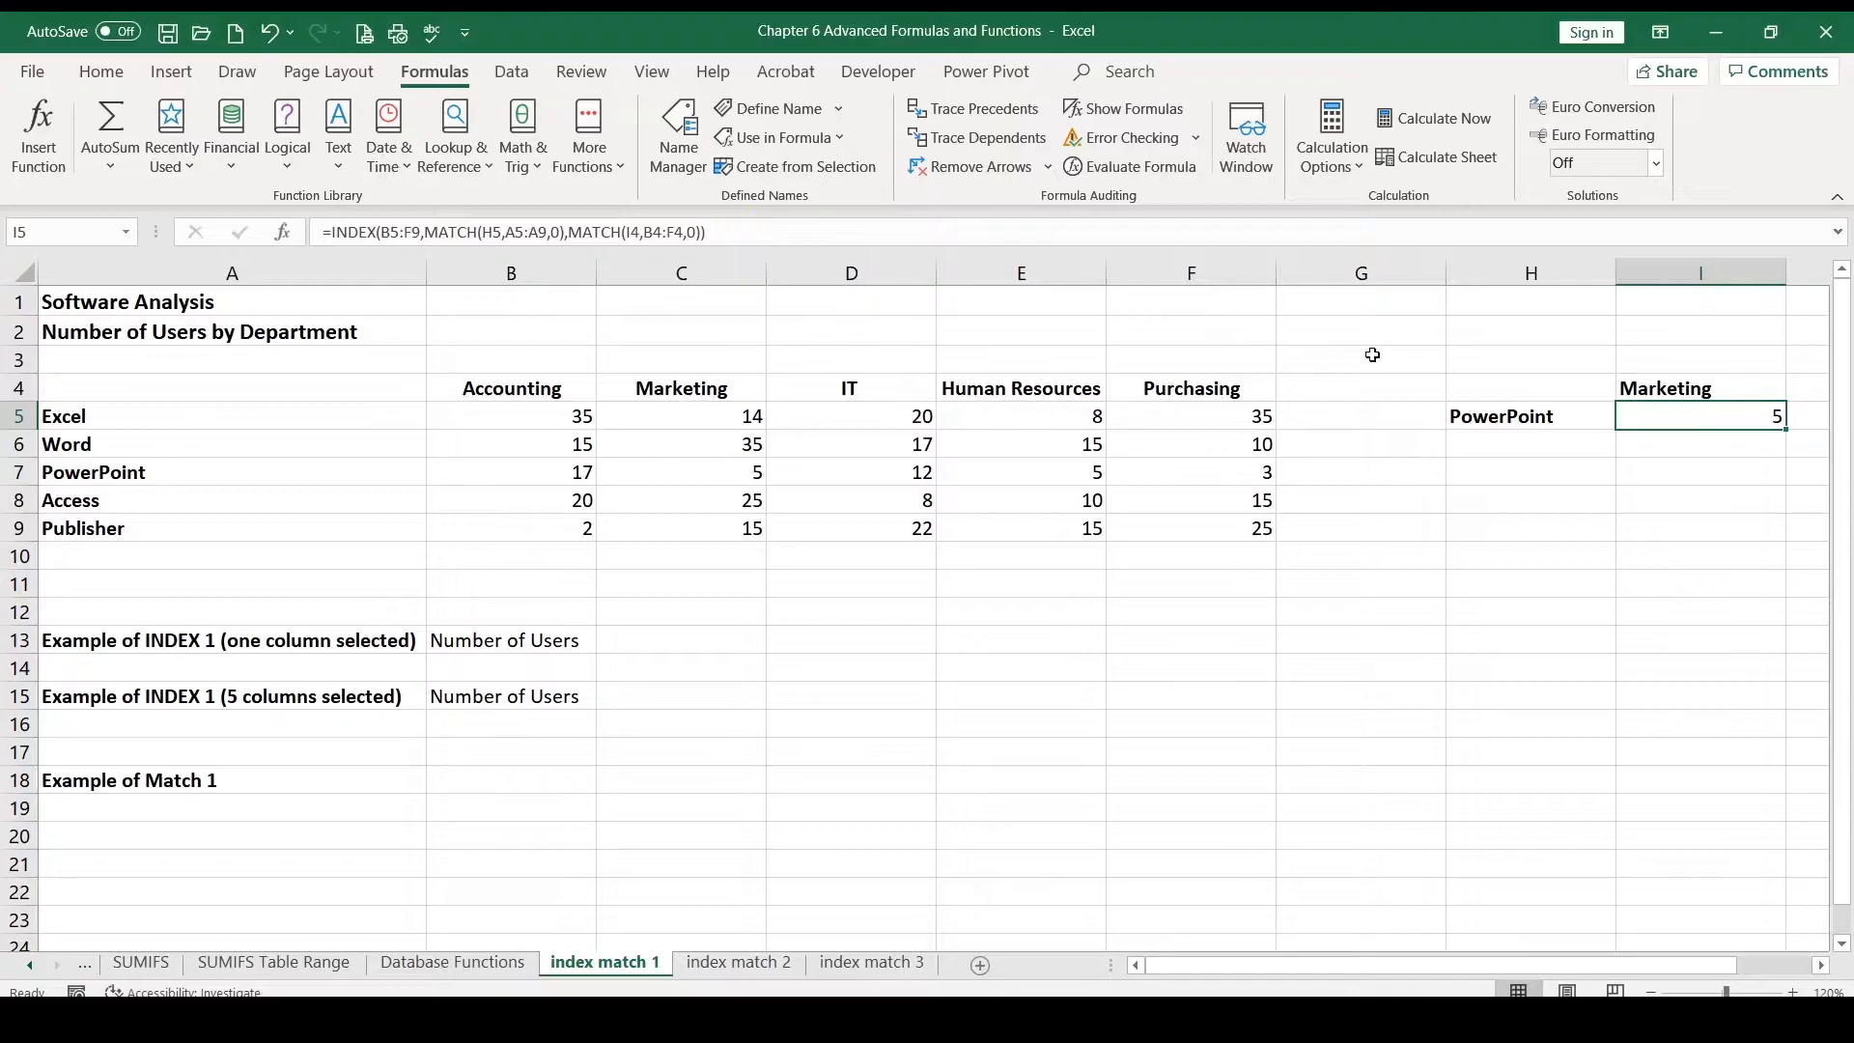
Step: Switch the department selector above the lookup result to Accounting
left_click(1731, 387)
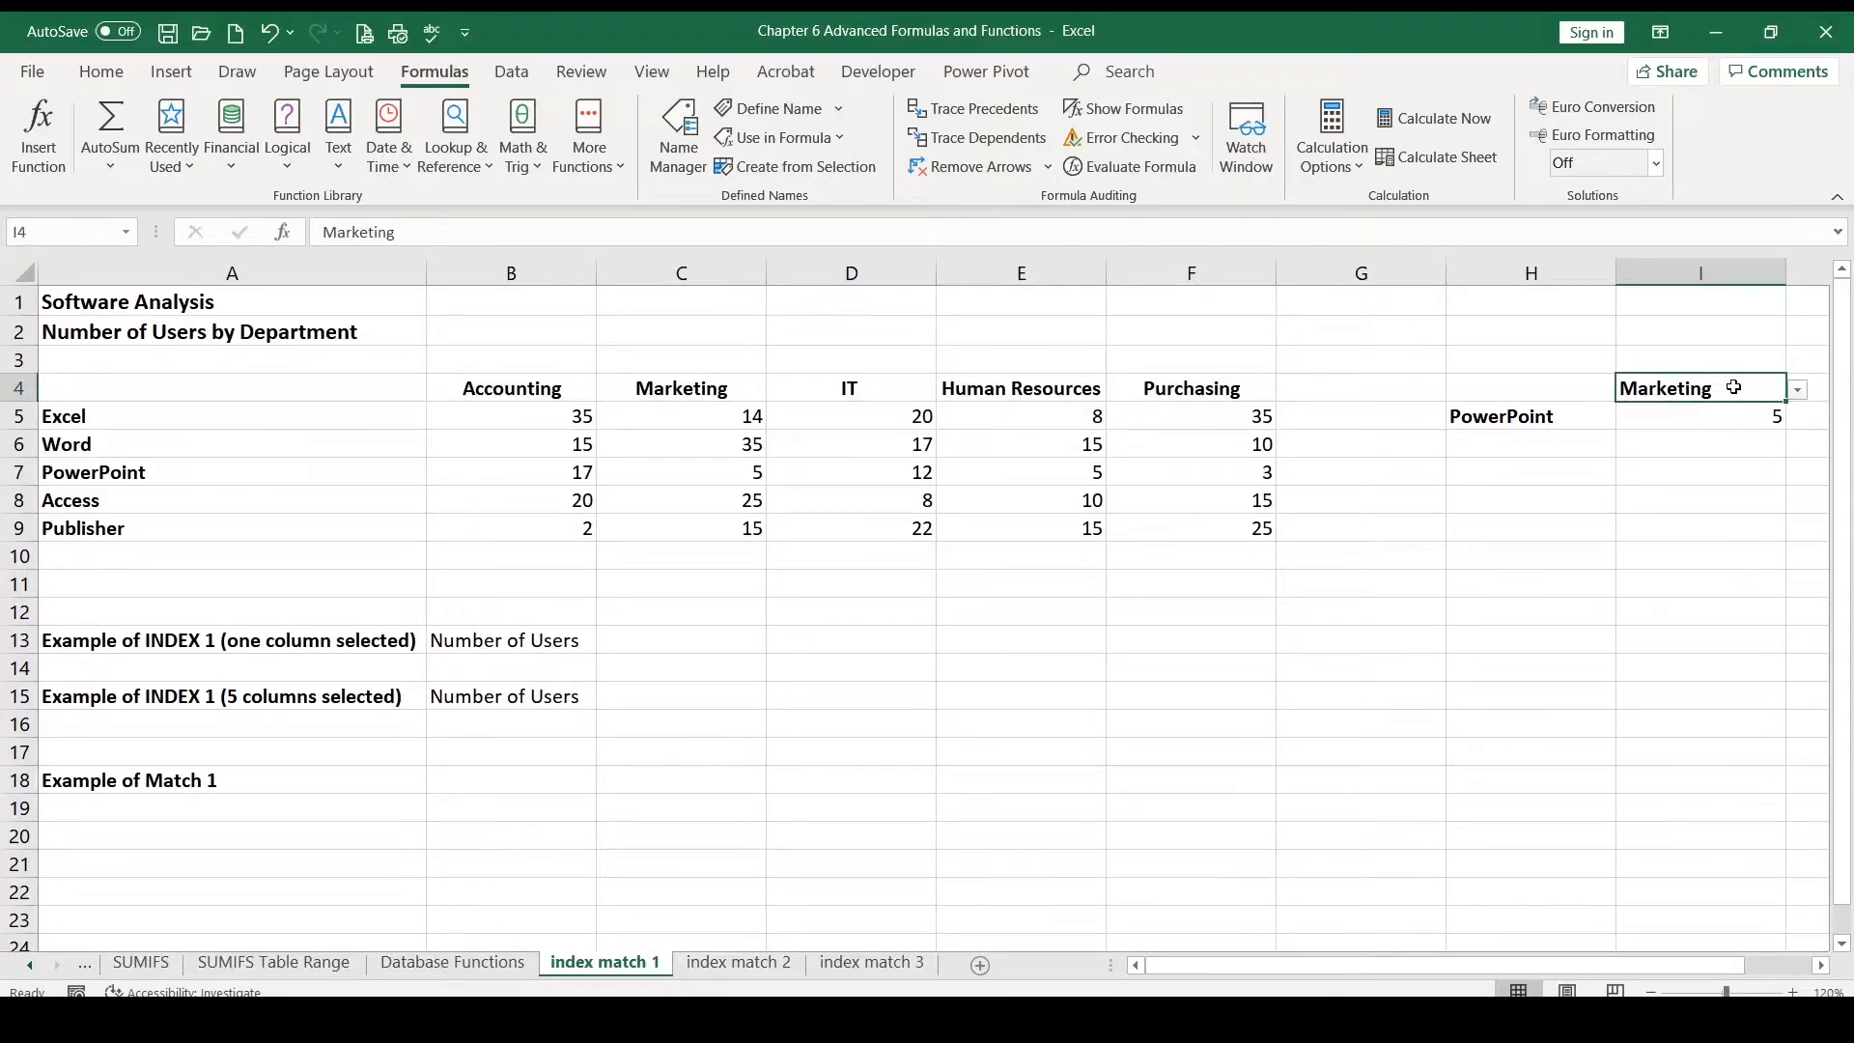
left_click(1797, 391)
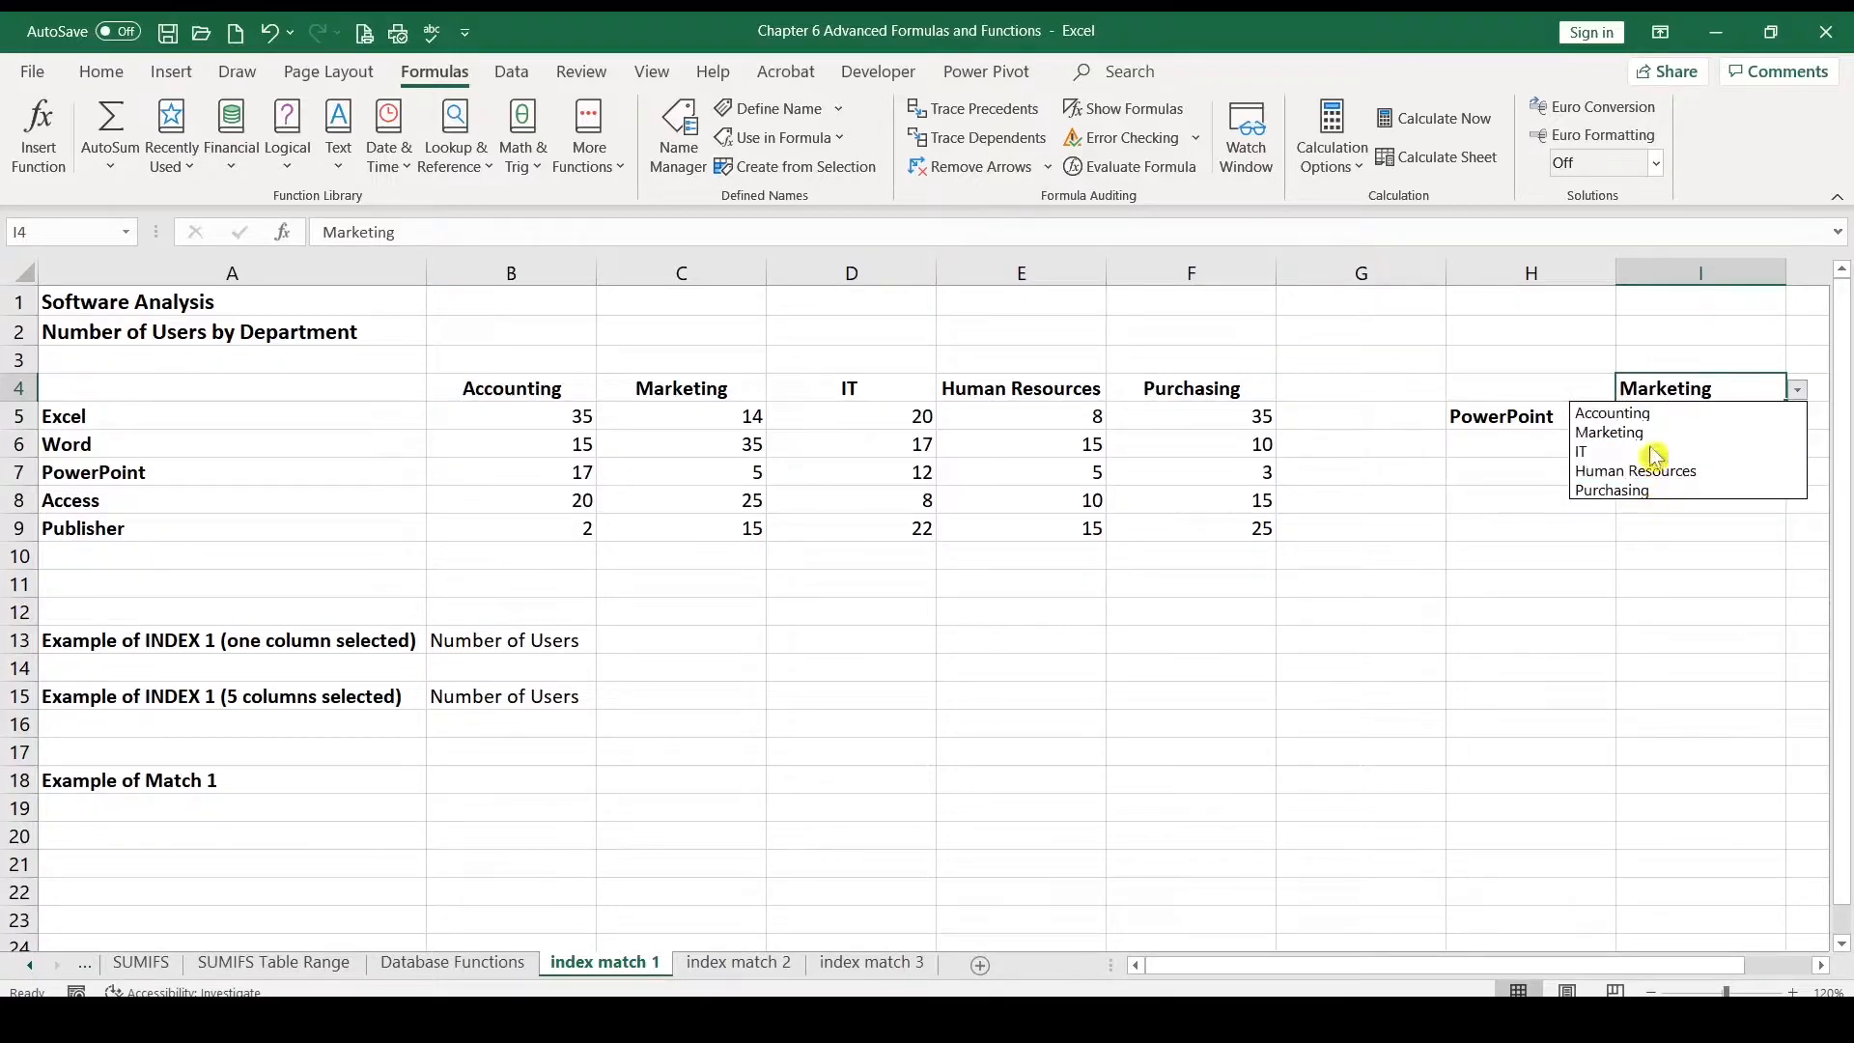
left_click(1651, 415)
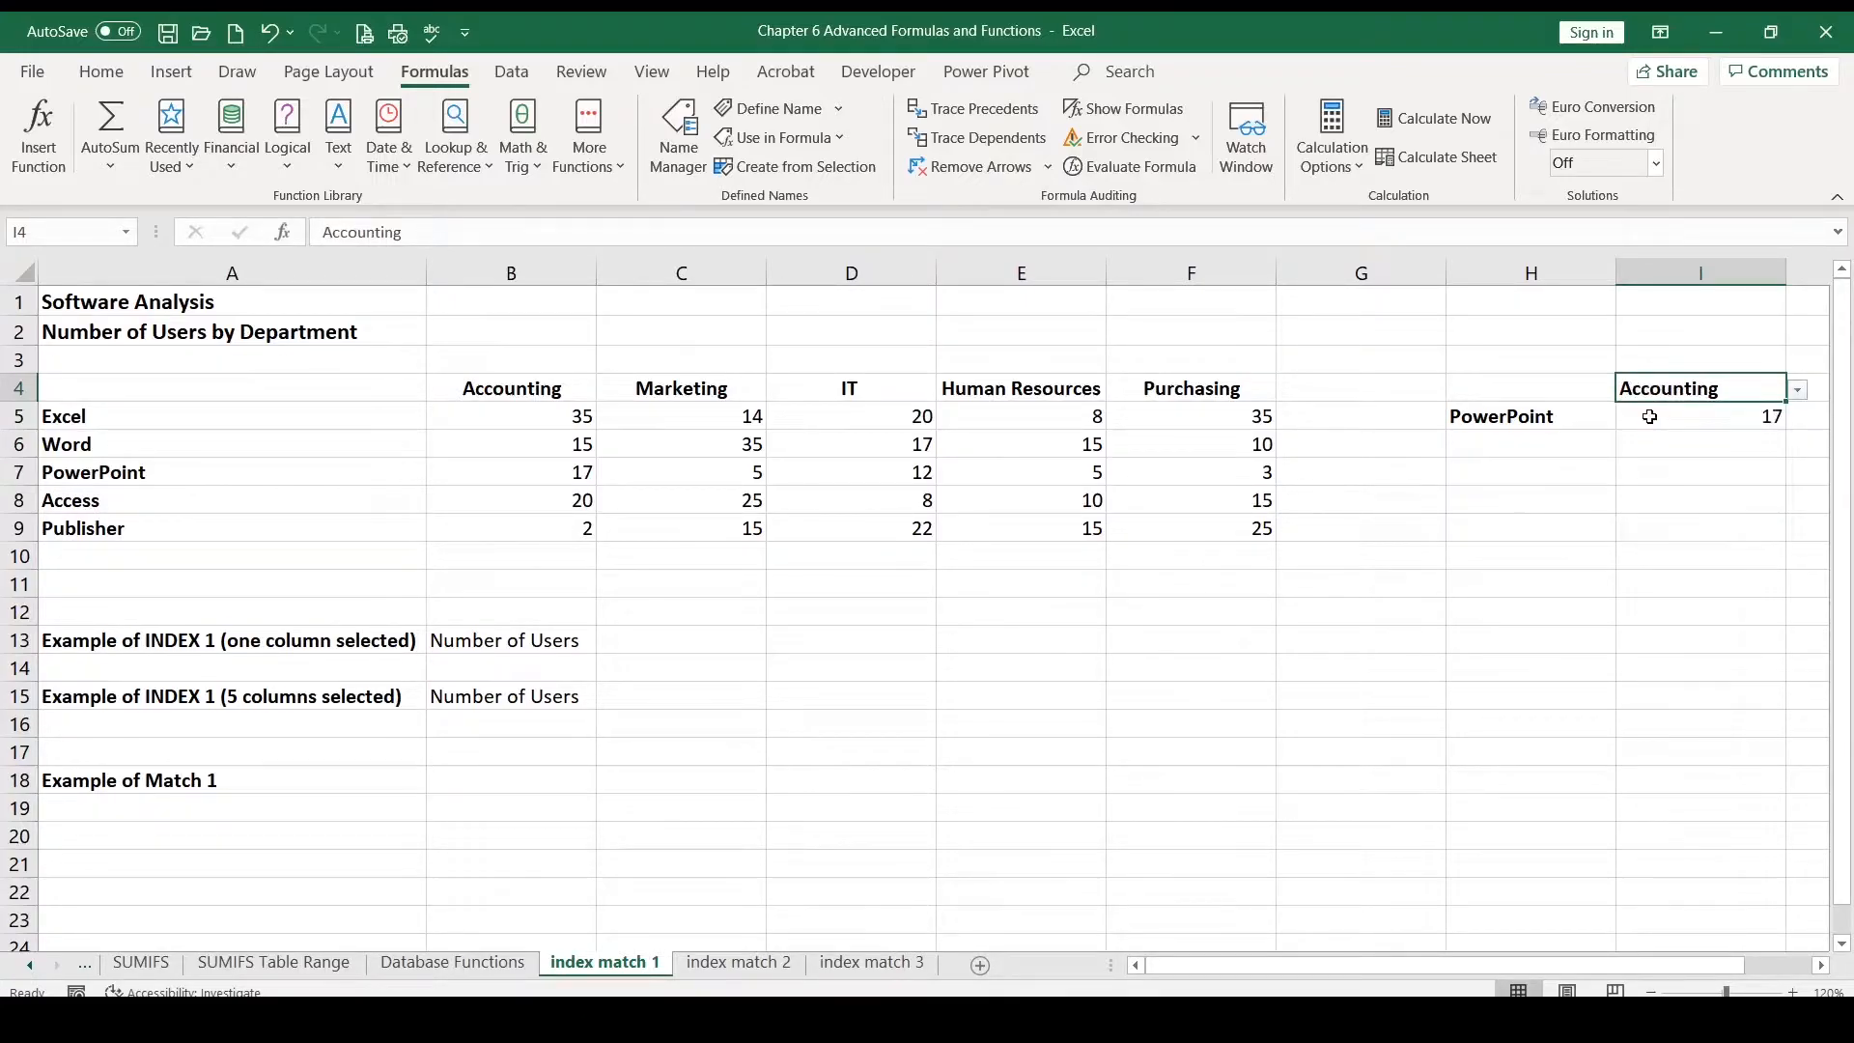
Step: Switch the software selector to Excel and compare the lookup result with the Accounting value for Excel in the table
left_click(1559, 421)
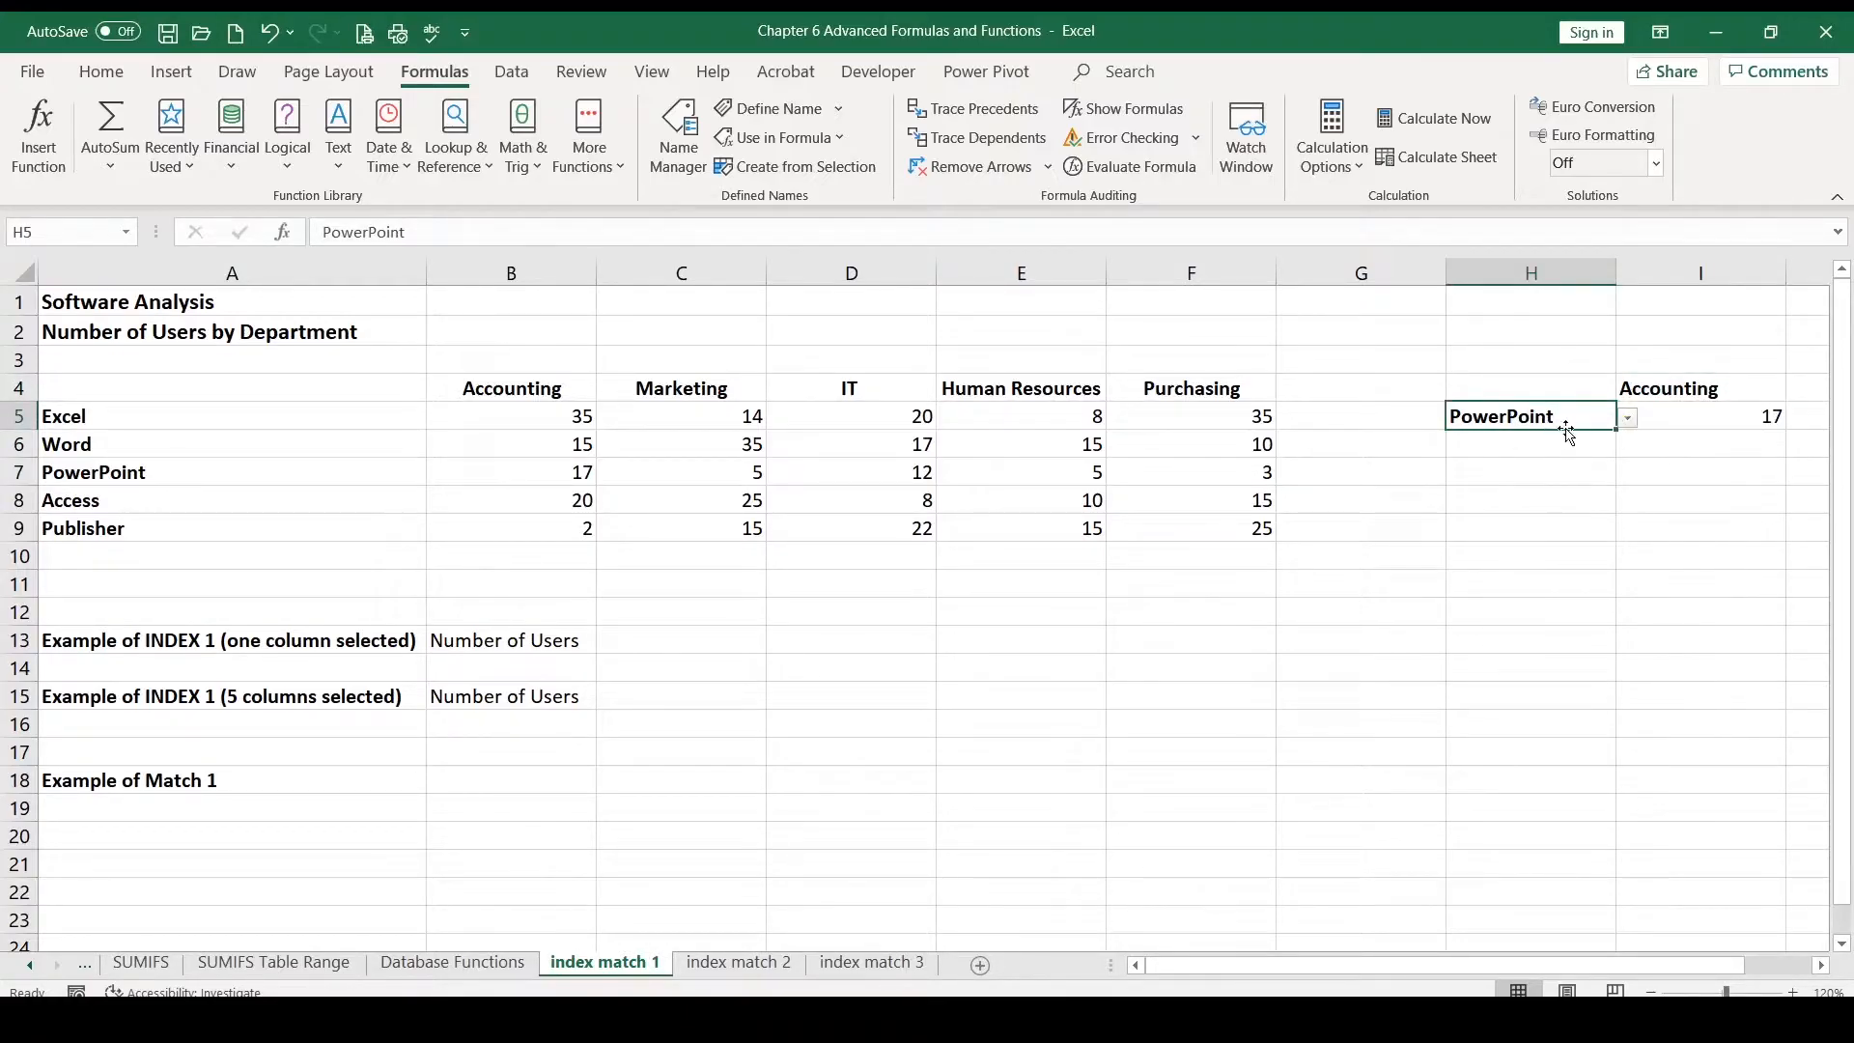
left_click(1629, 421)
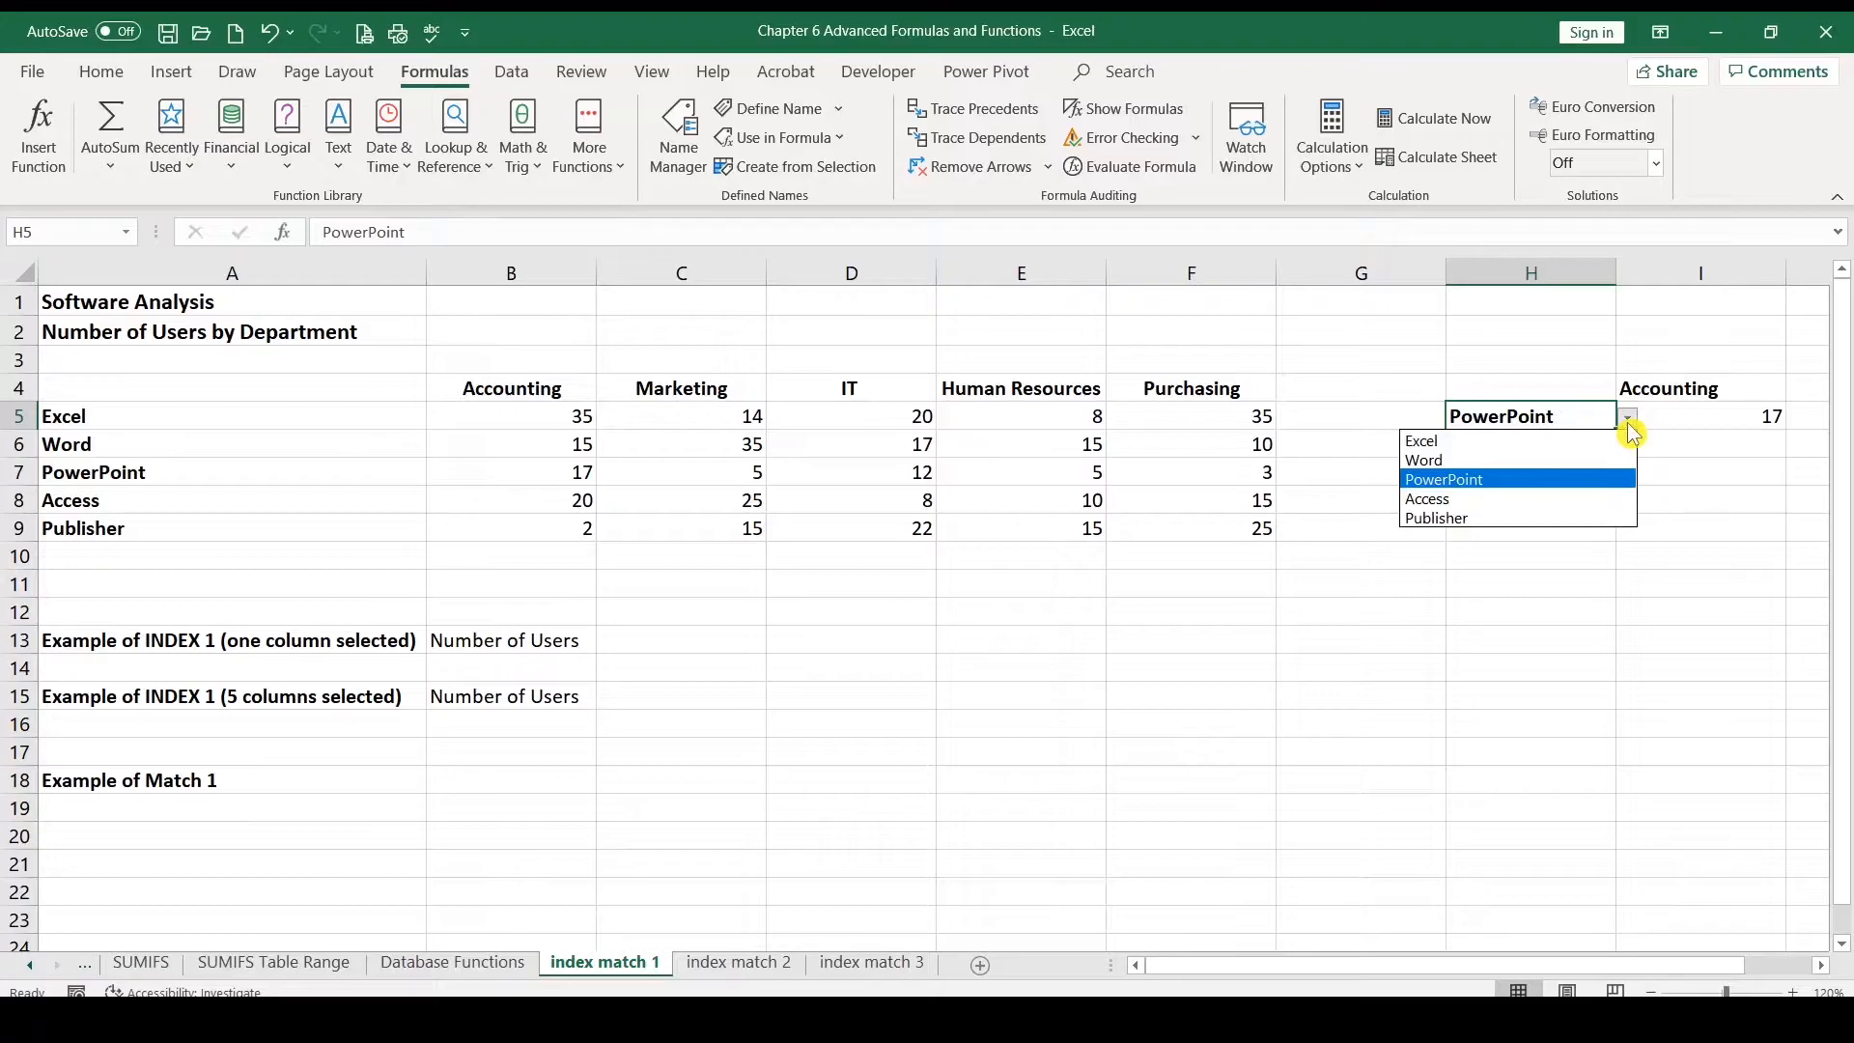
left_click(1496, 444)
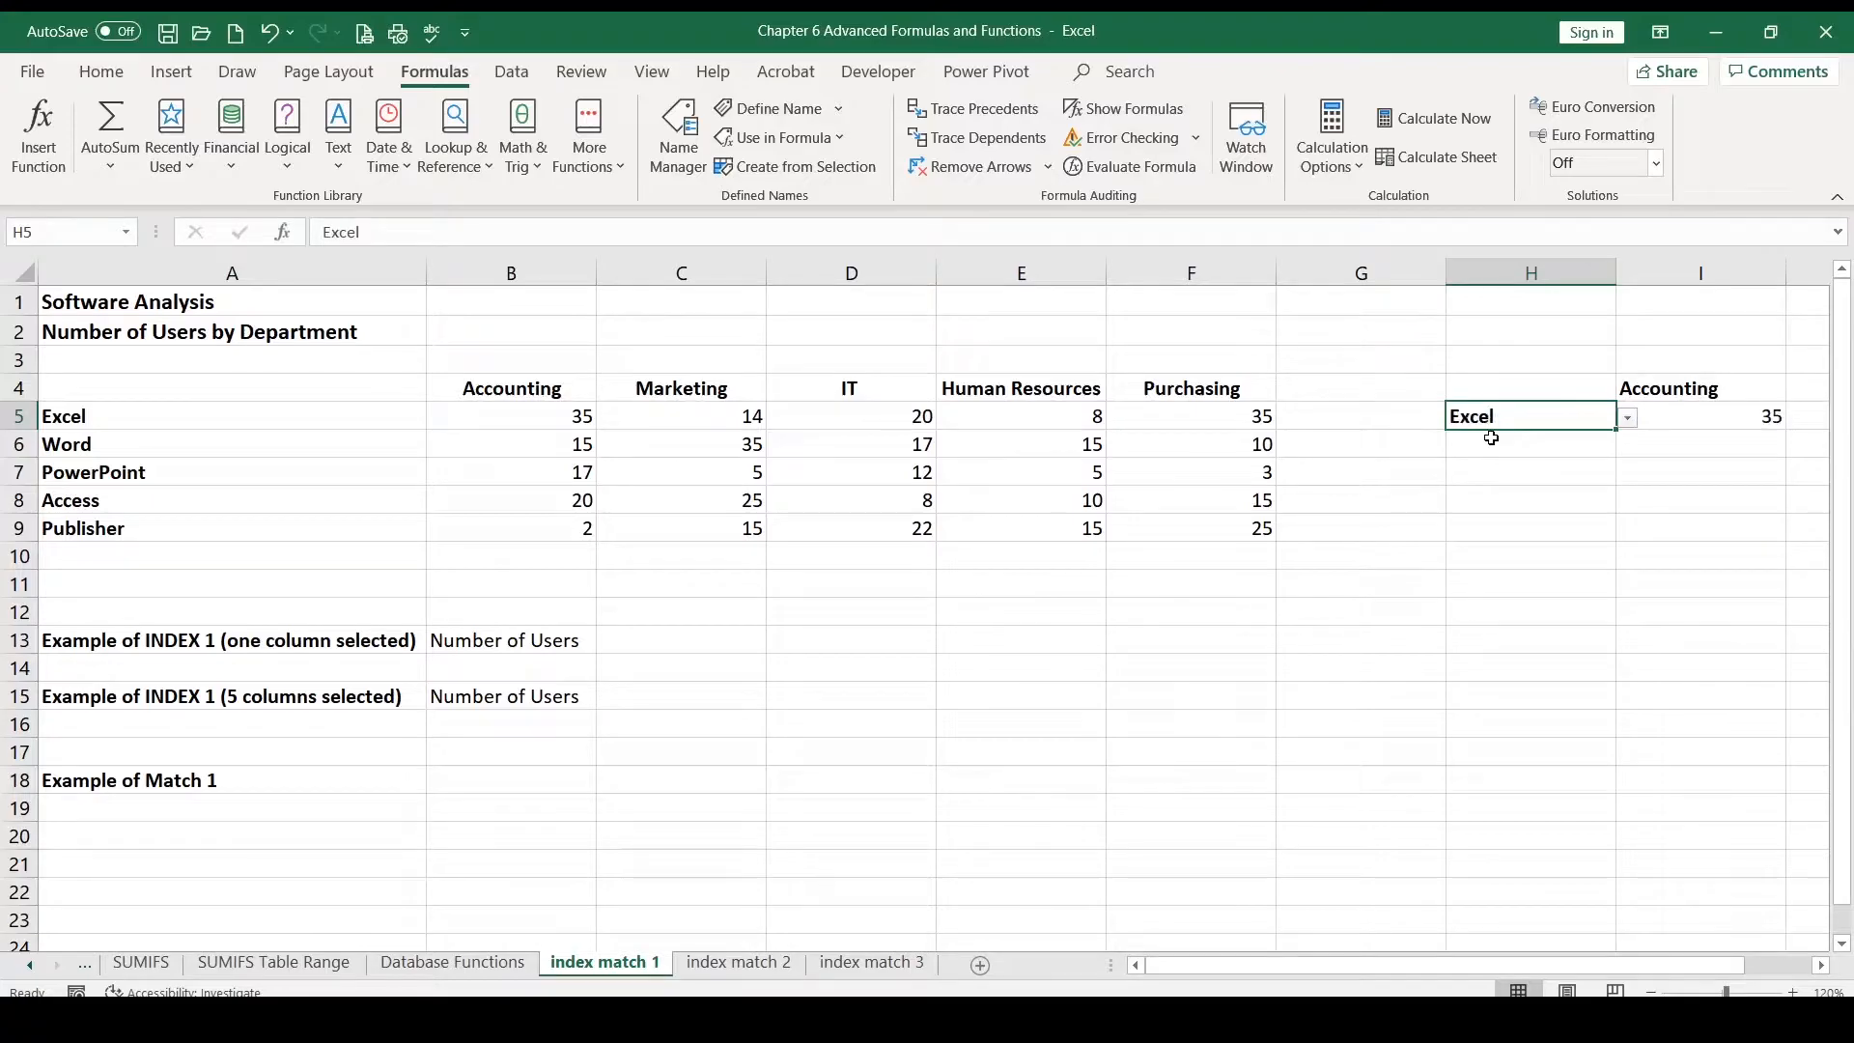
left_click(1715, 422)
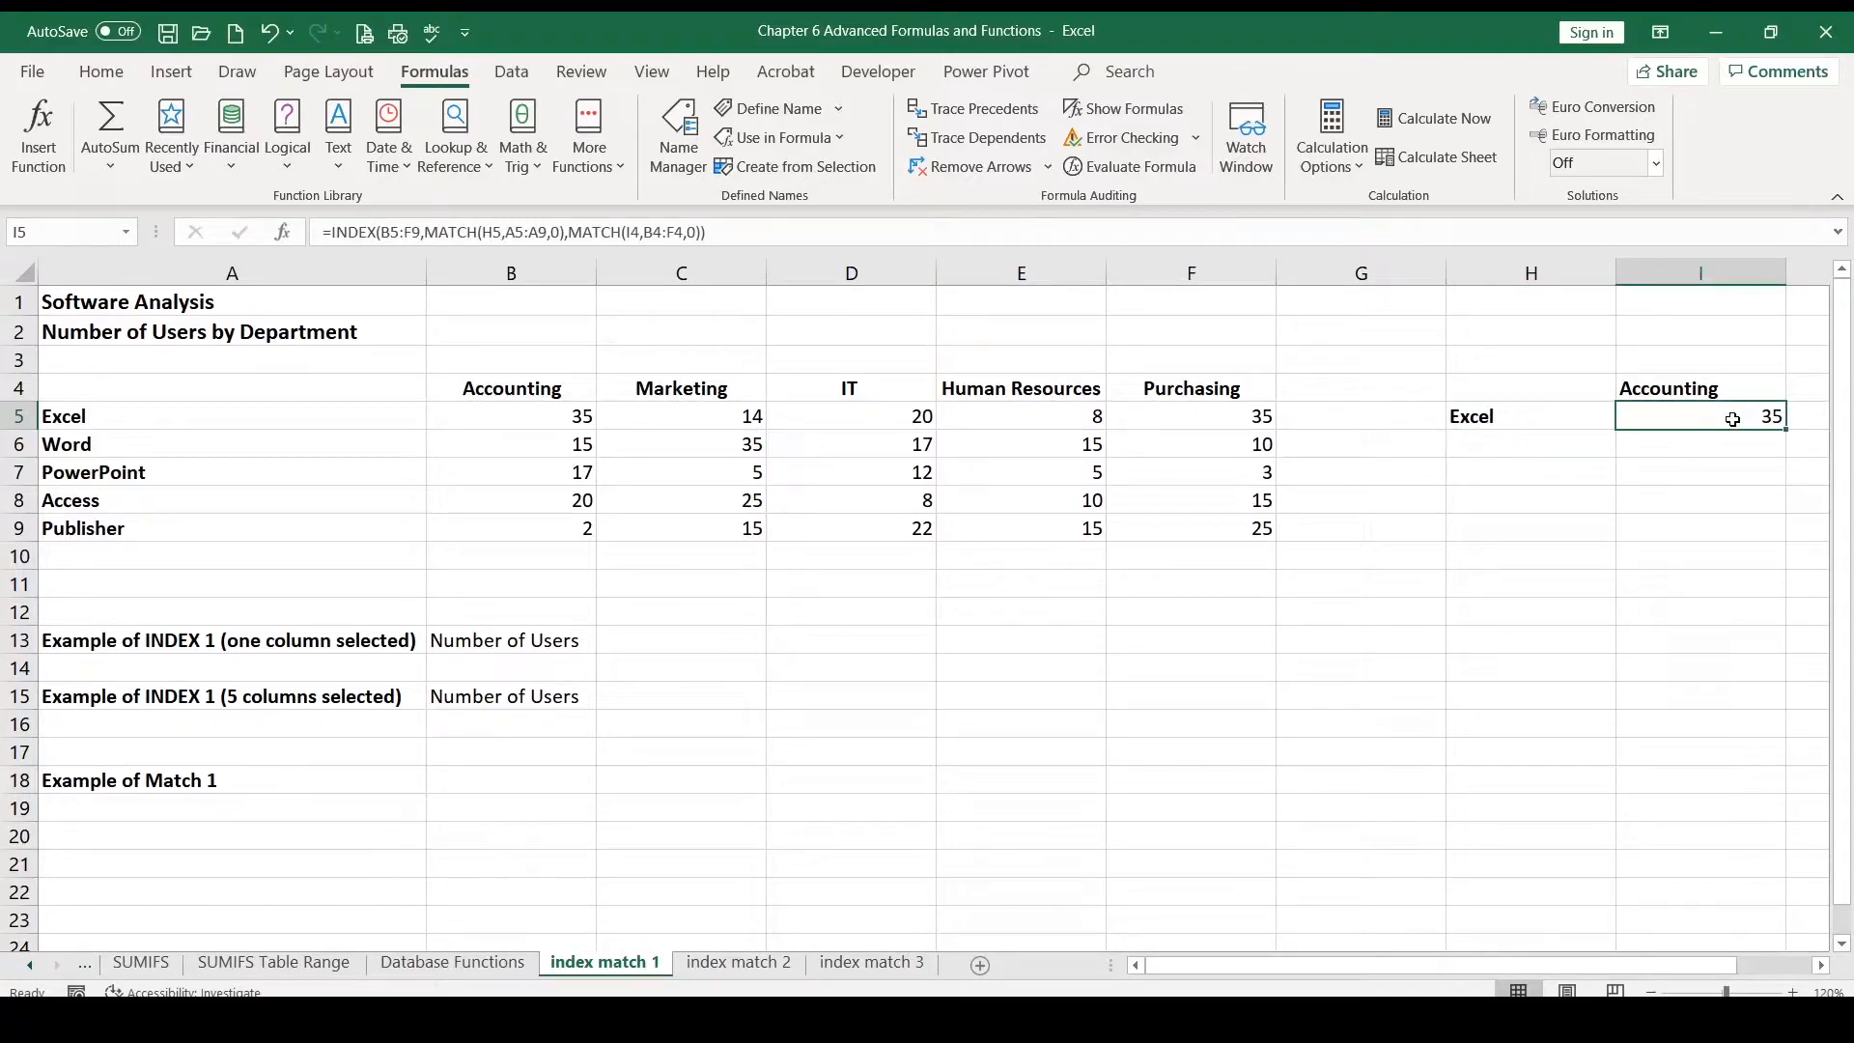
left_click(542, 412)
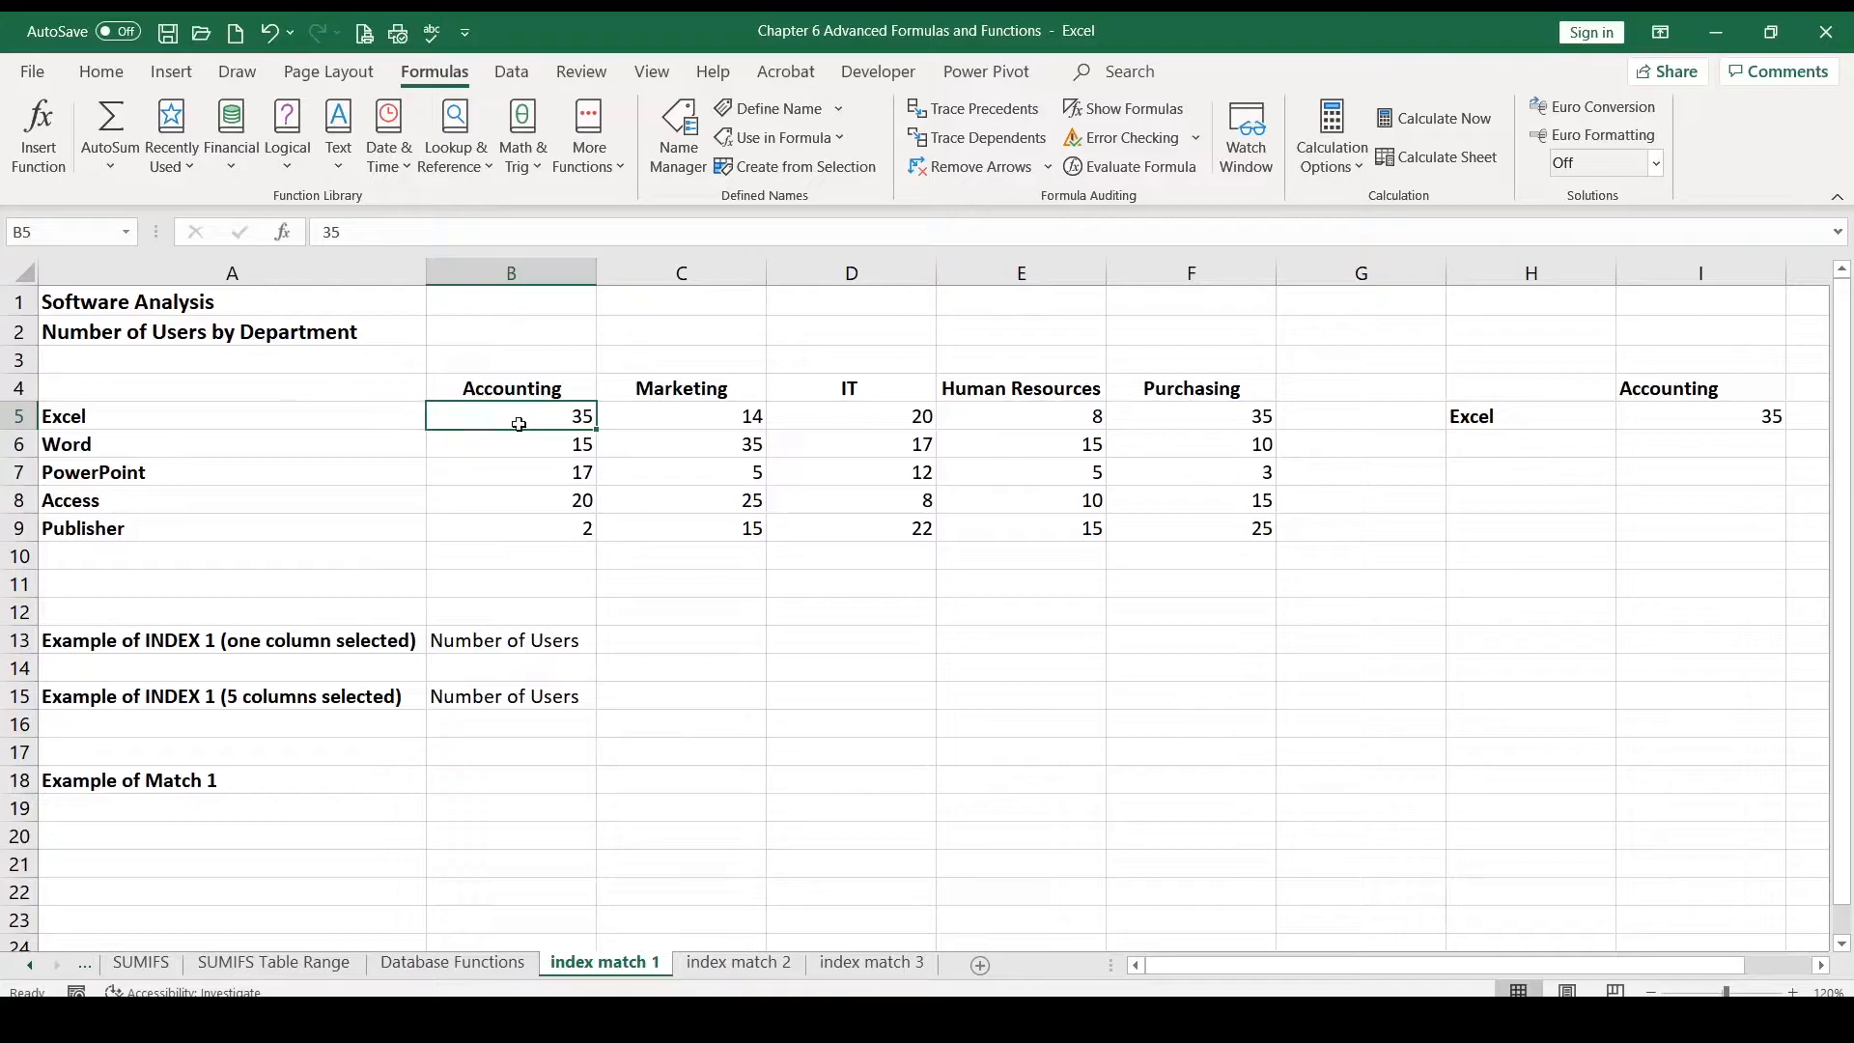
left_click(1727, 409)
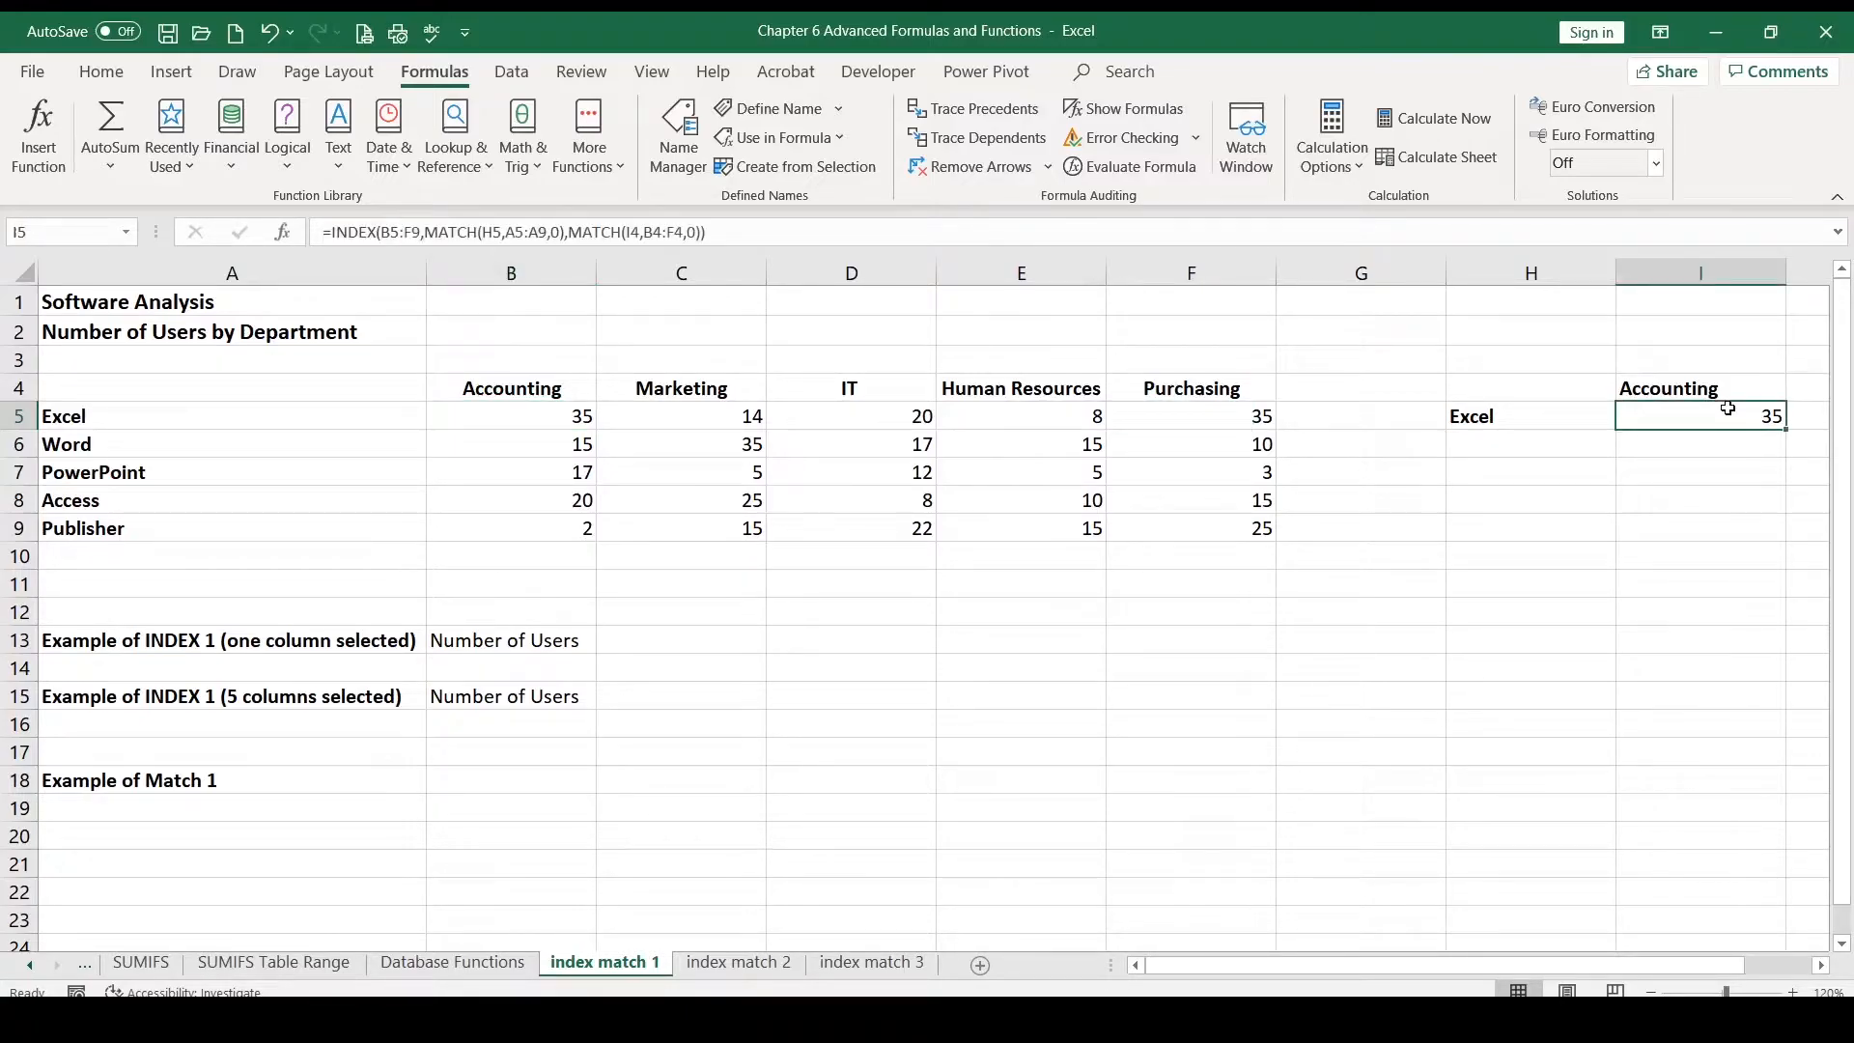
Step: Switch the software selector to Publisher and check the matching Accounting value for Publisher in the table
left_click(1557, 413)
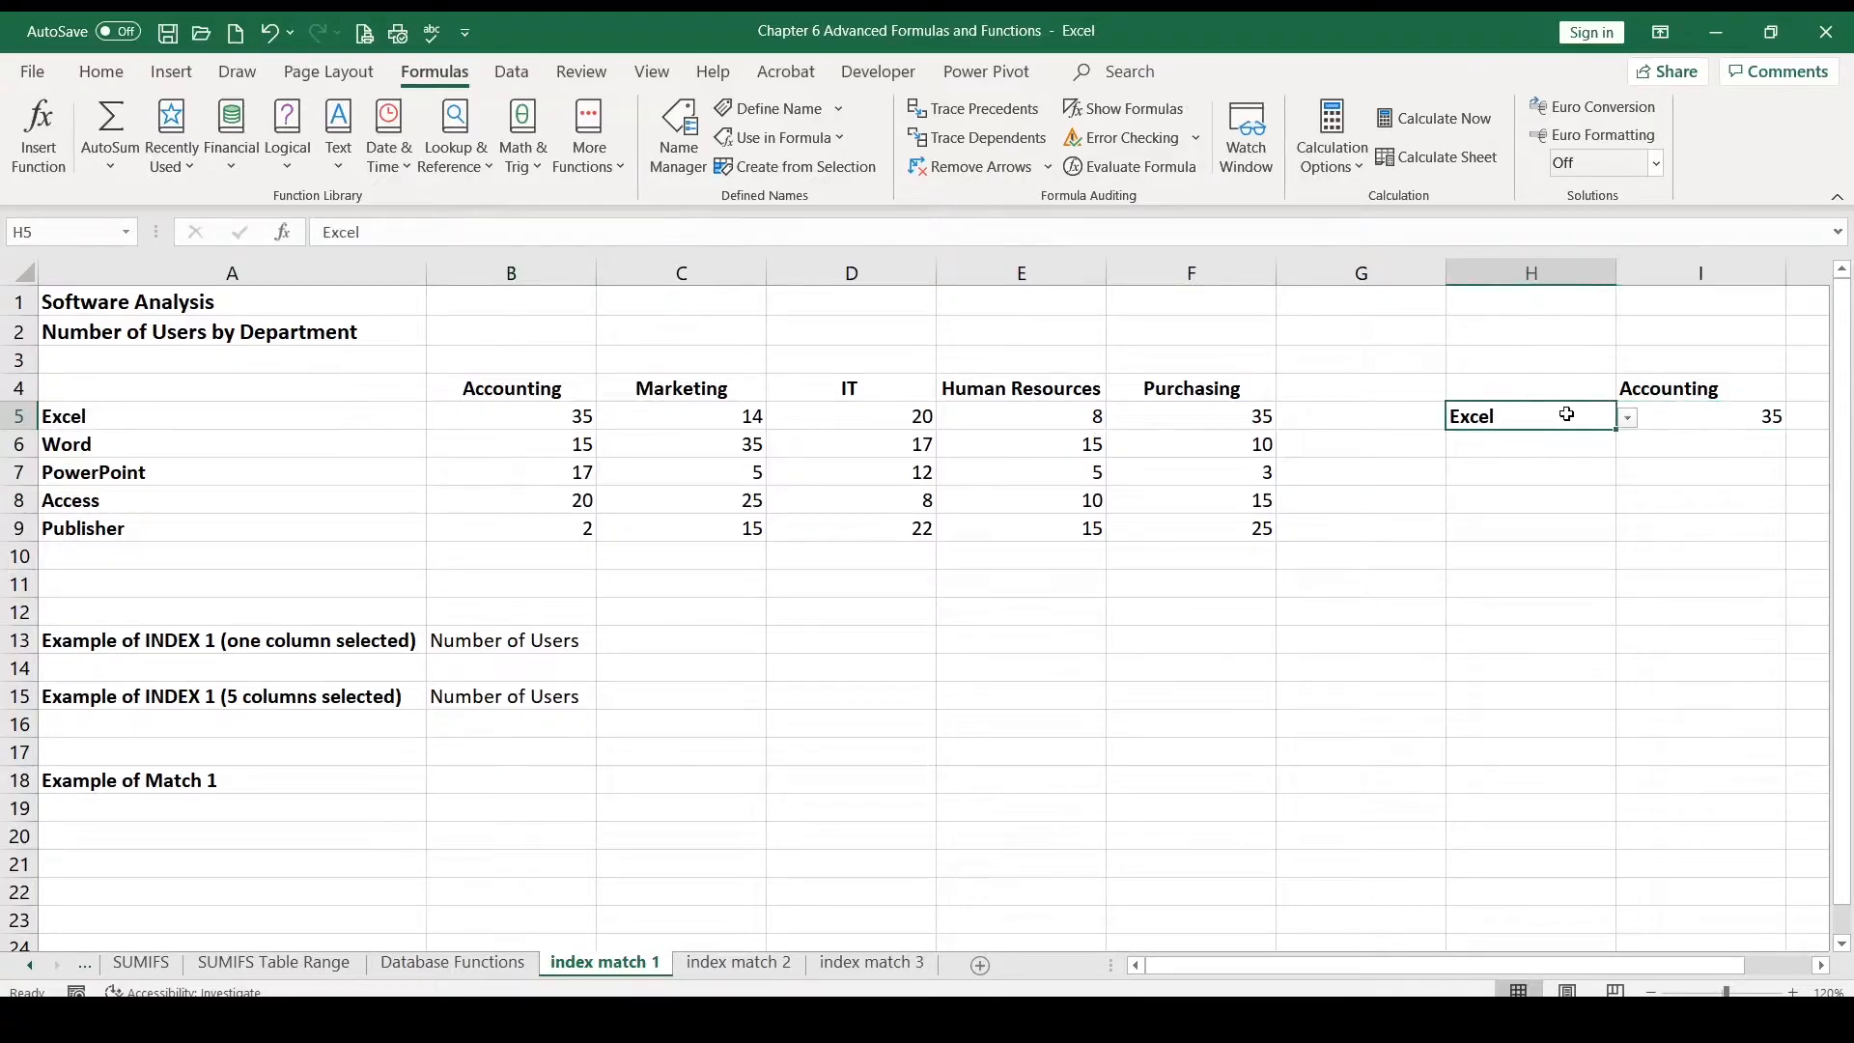
left_click(1630, 421)
left_click(1550, 519)
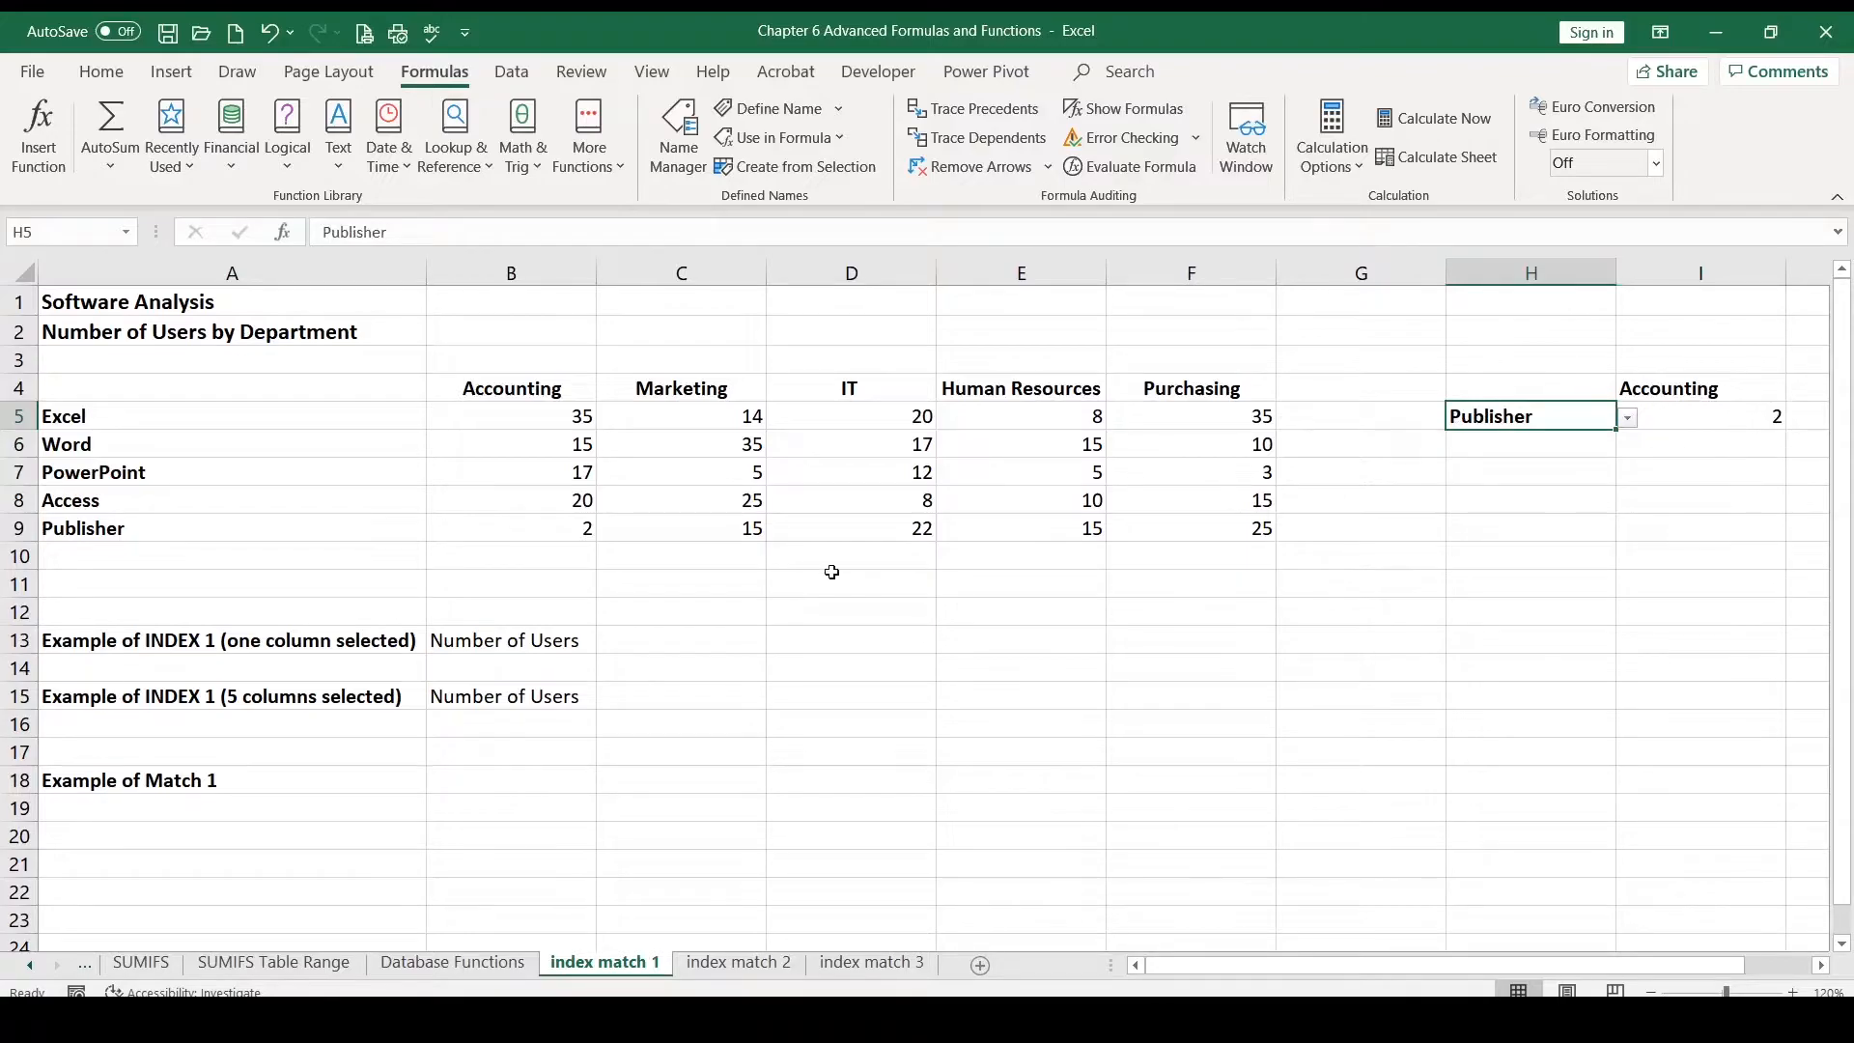
left_click(541, 527)
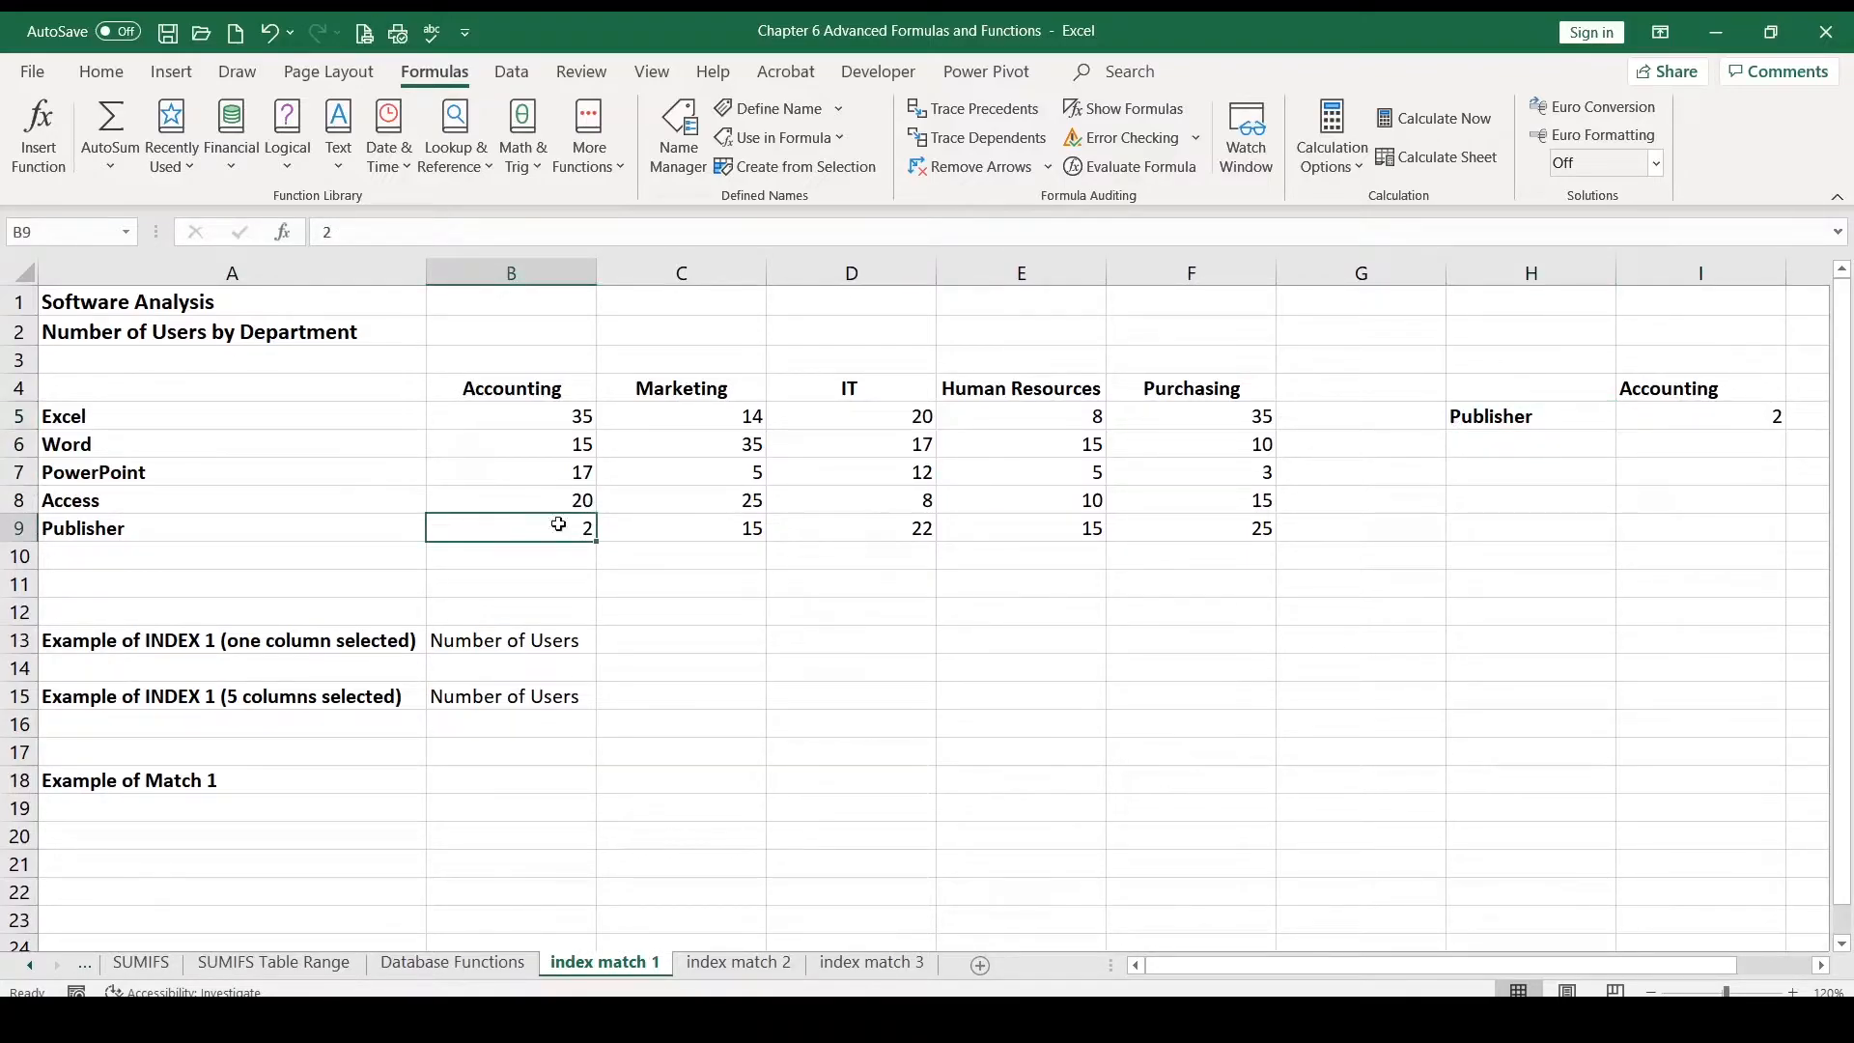
Step: Switch the department selector to IT
left_click(1767, 389)
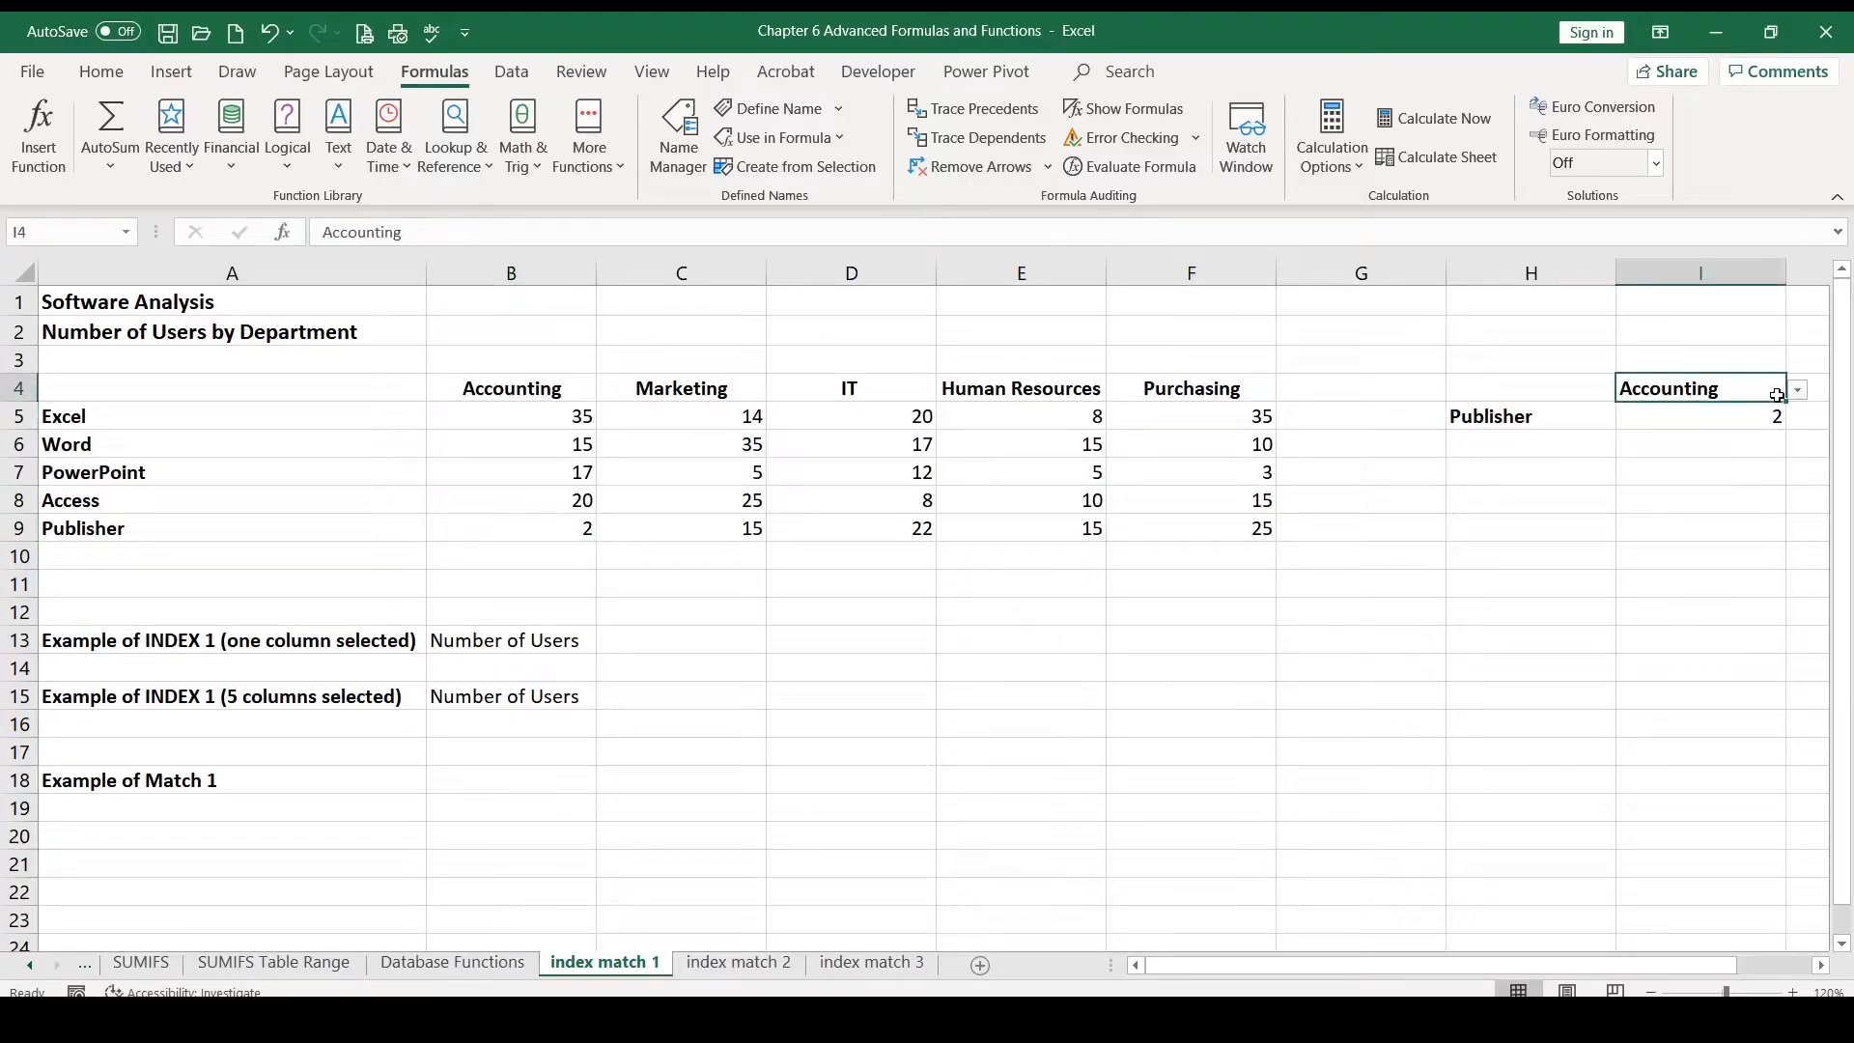
left_click(1796, 391)
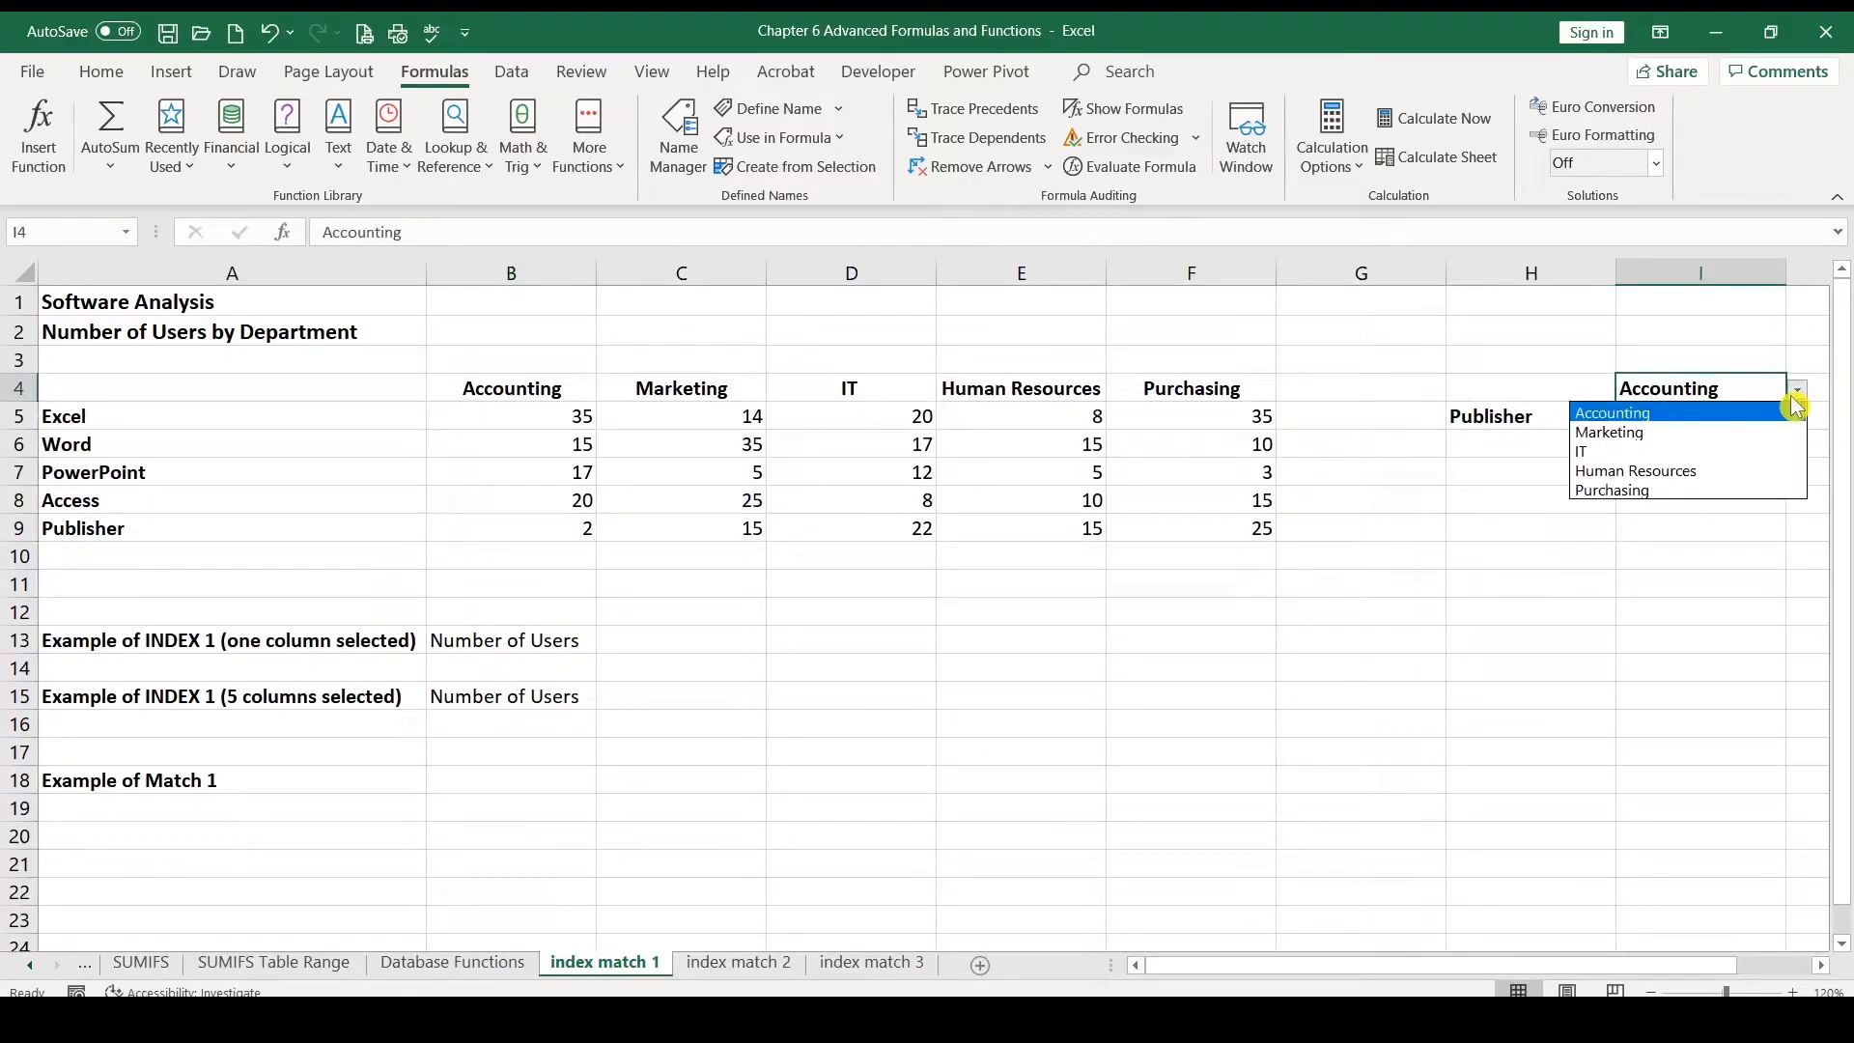
left_click(1668, 467)
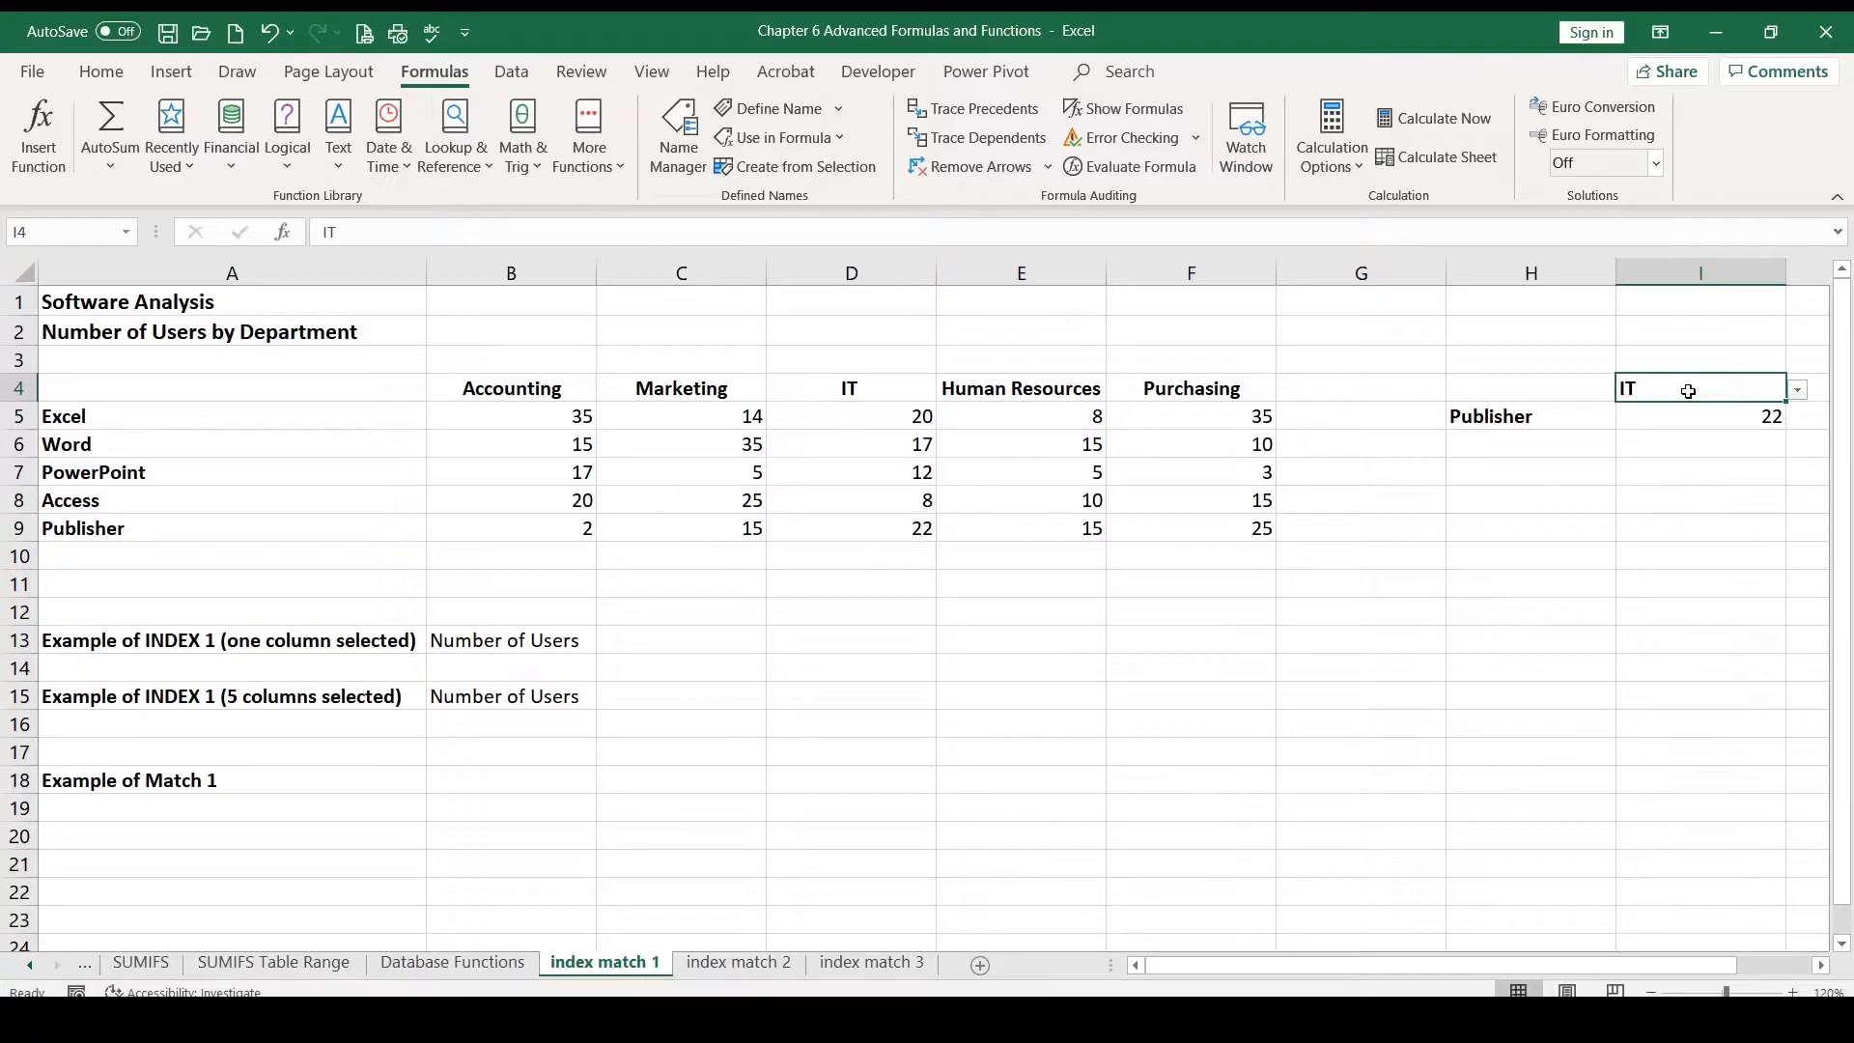
Step: In C13, enter =INDEX(B5:B9,3) to return the third value of the Accounting column
left_click(656, 642)
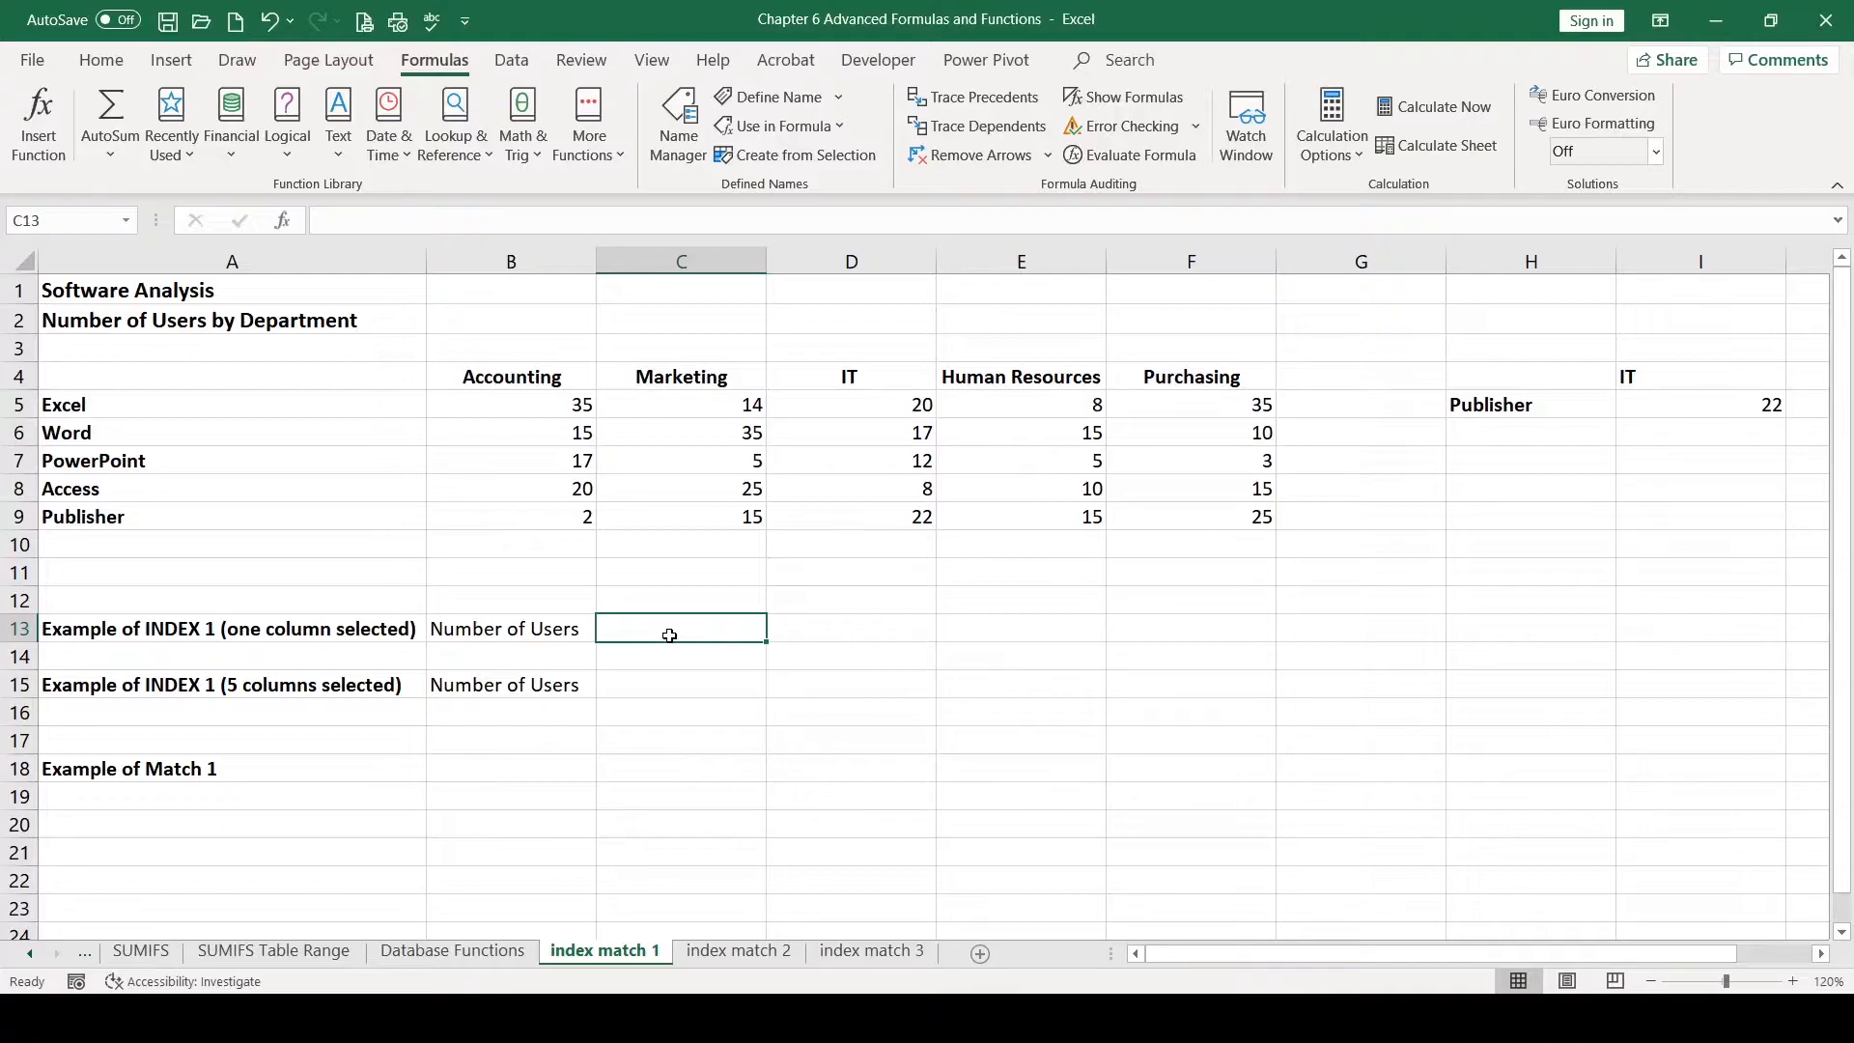
type("=inde")
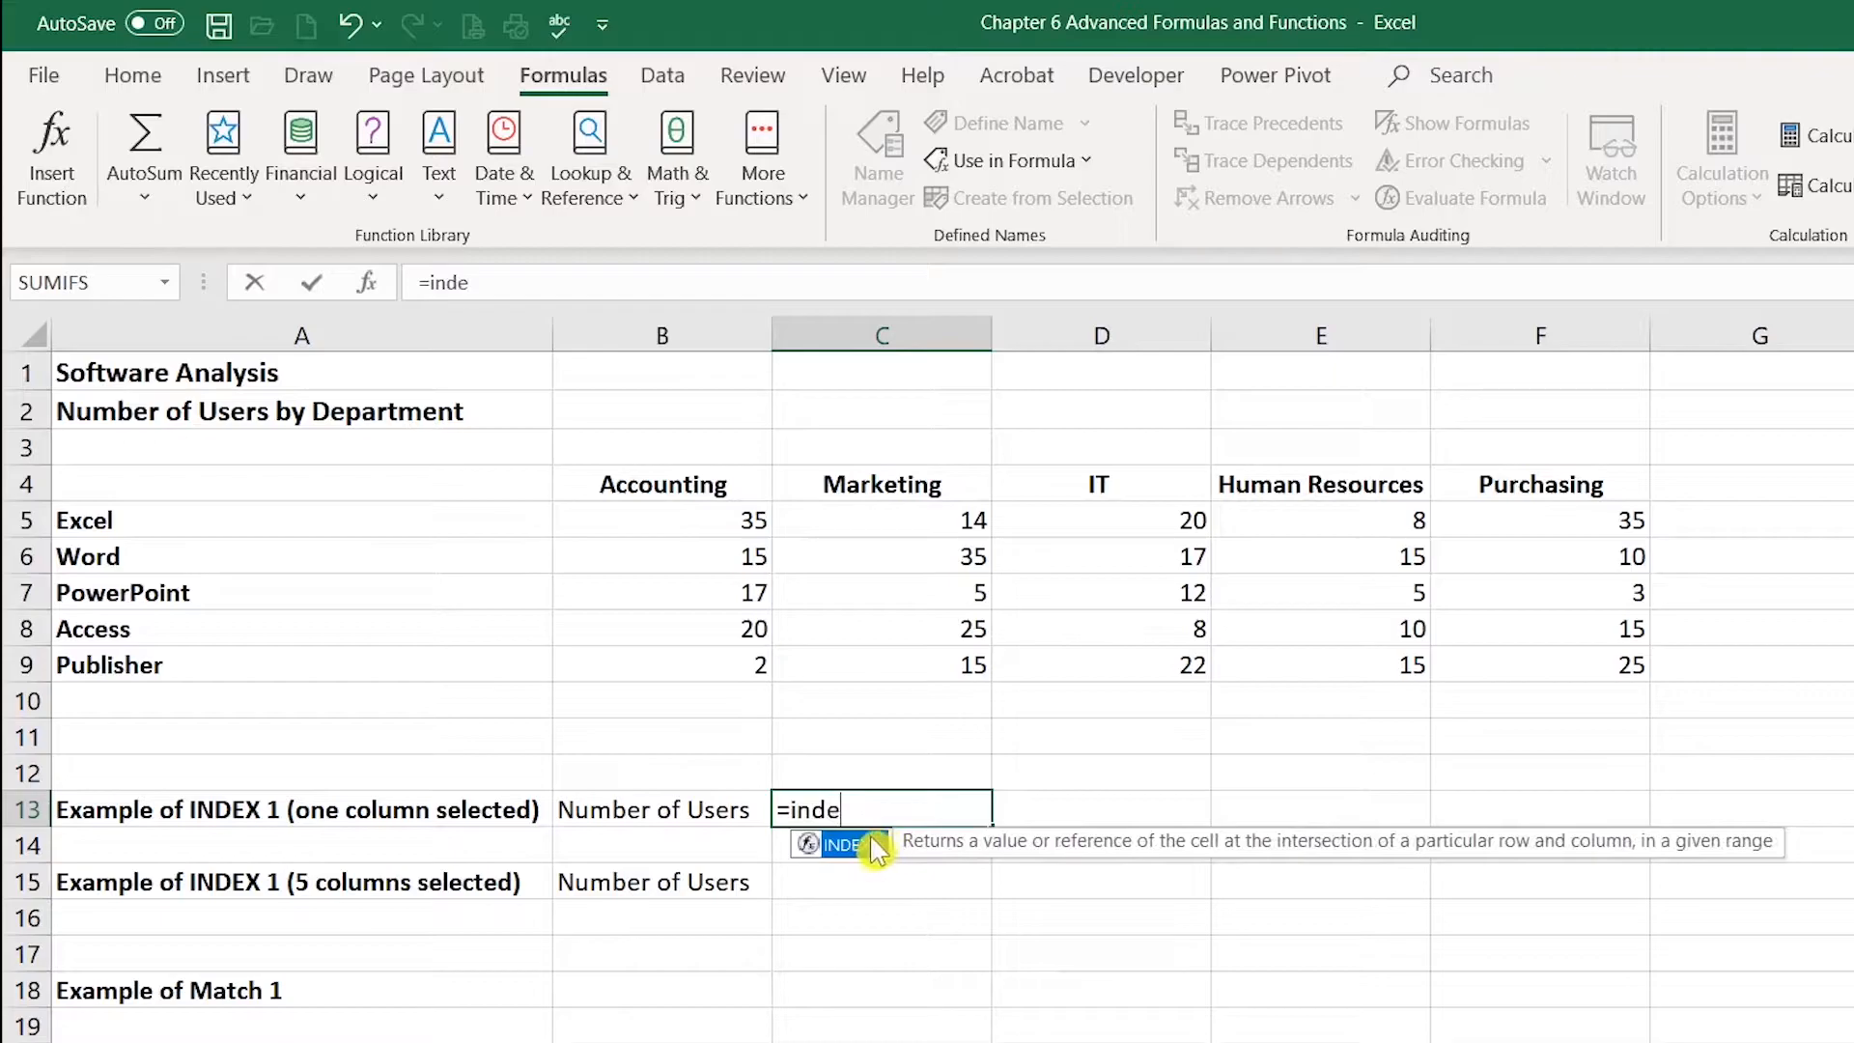
double_click(867, 845)
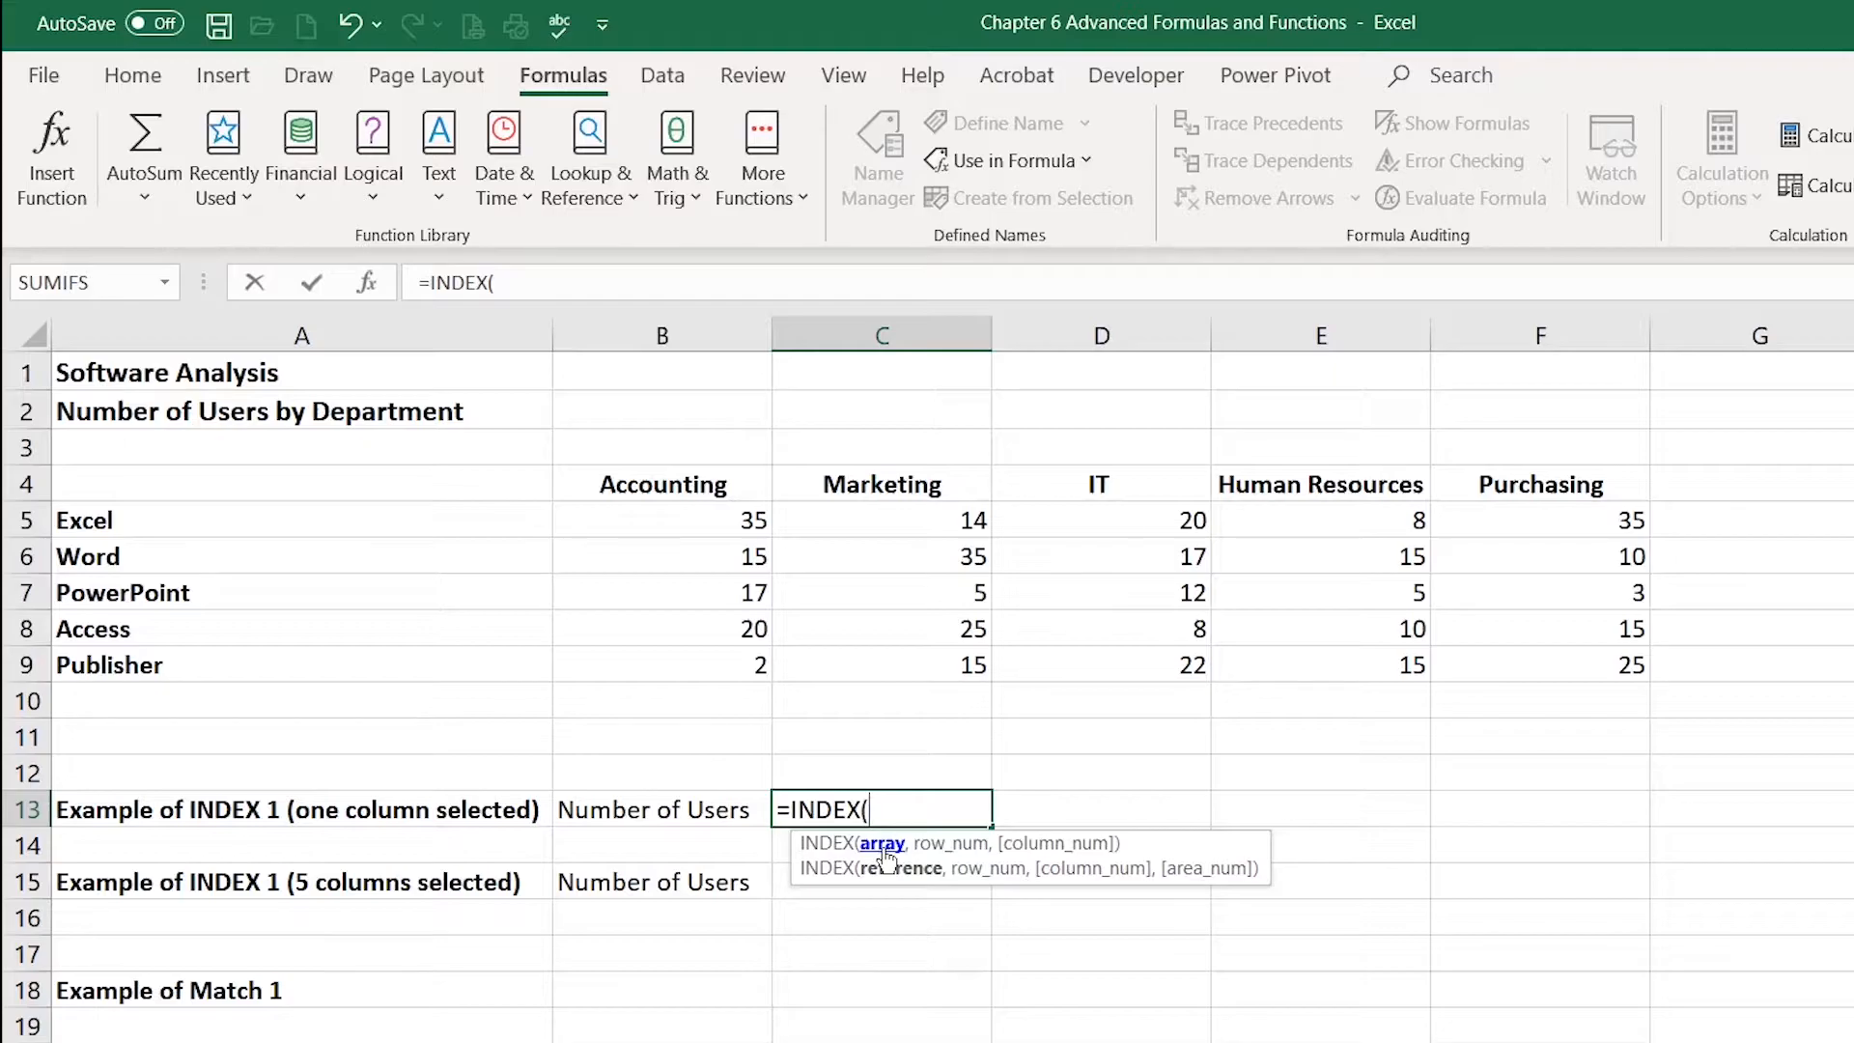
left_click_drag(705, 519, 705, 662)
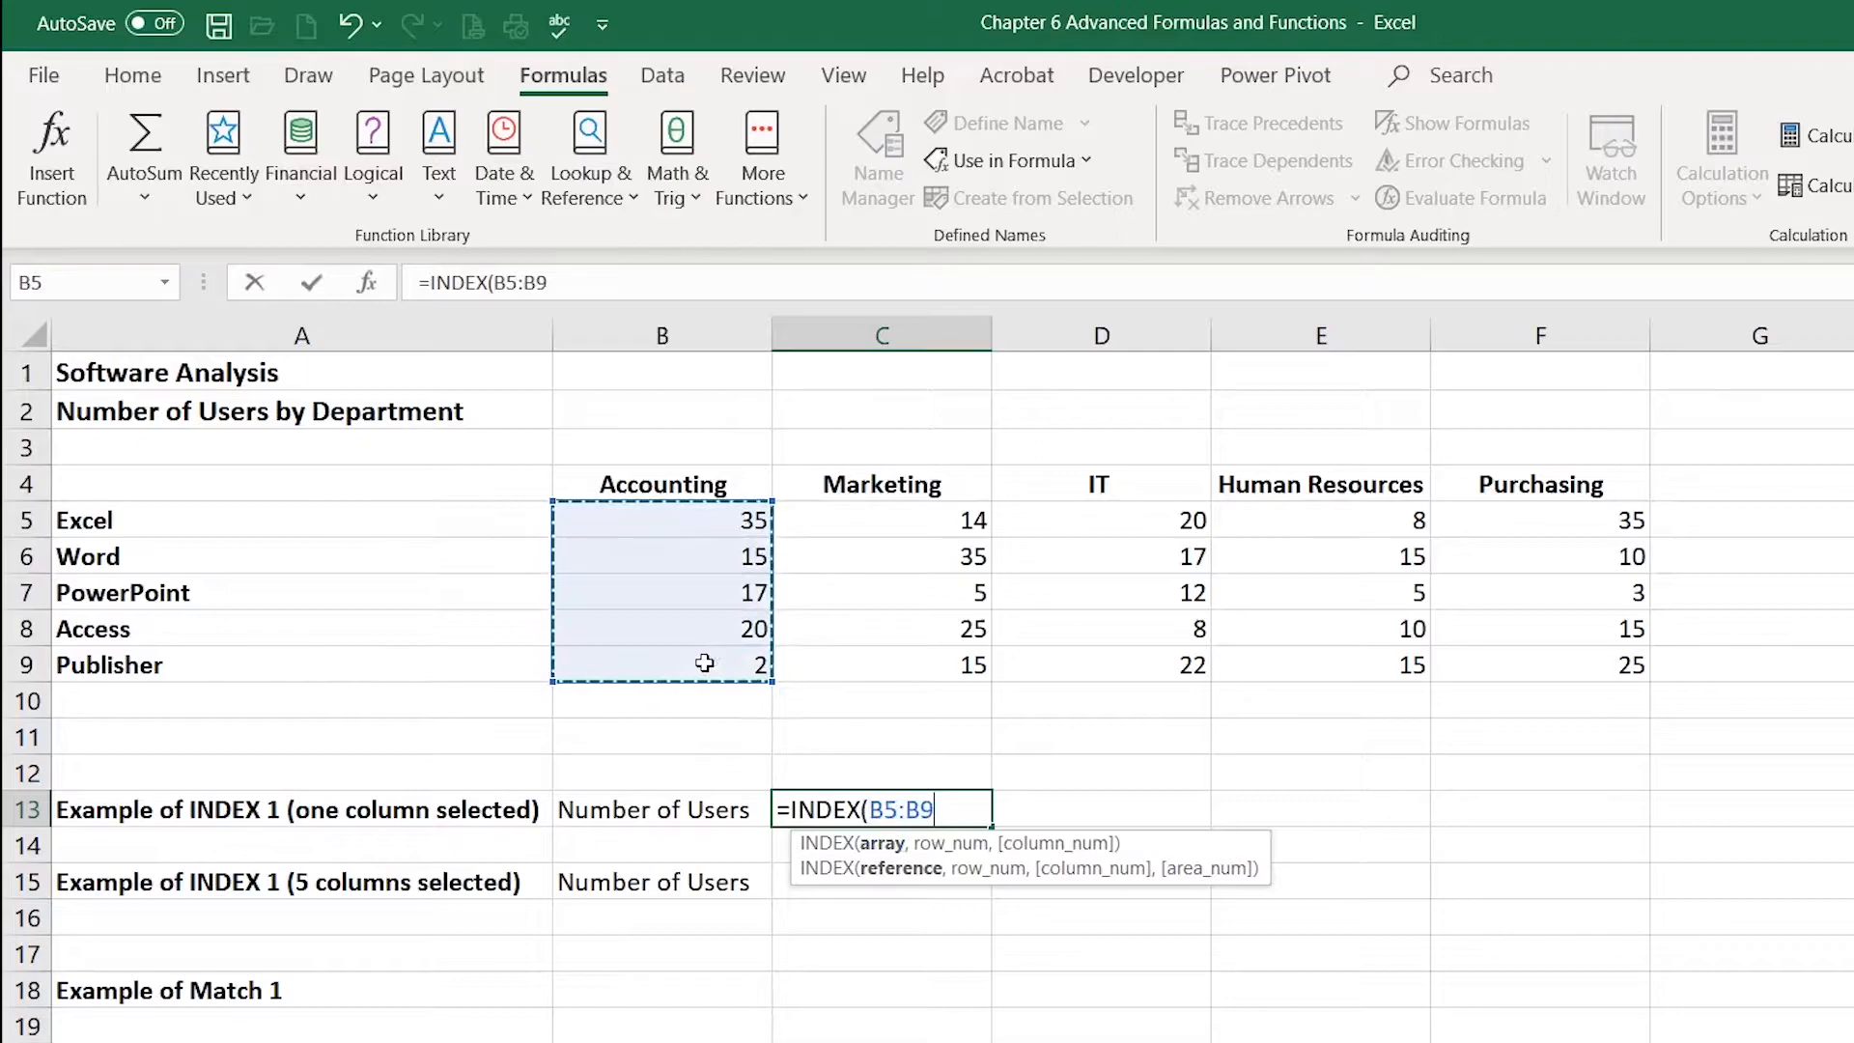
type(",")
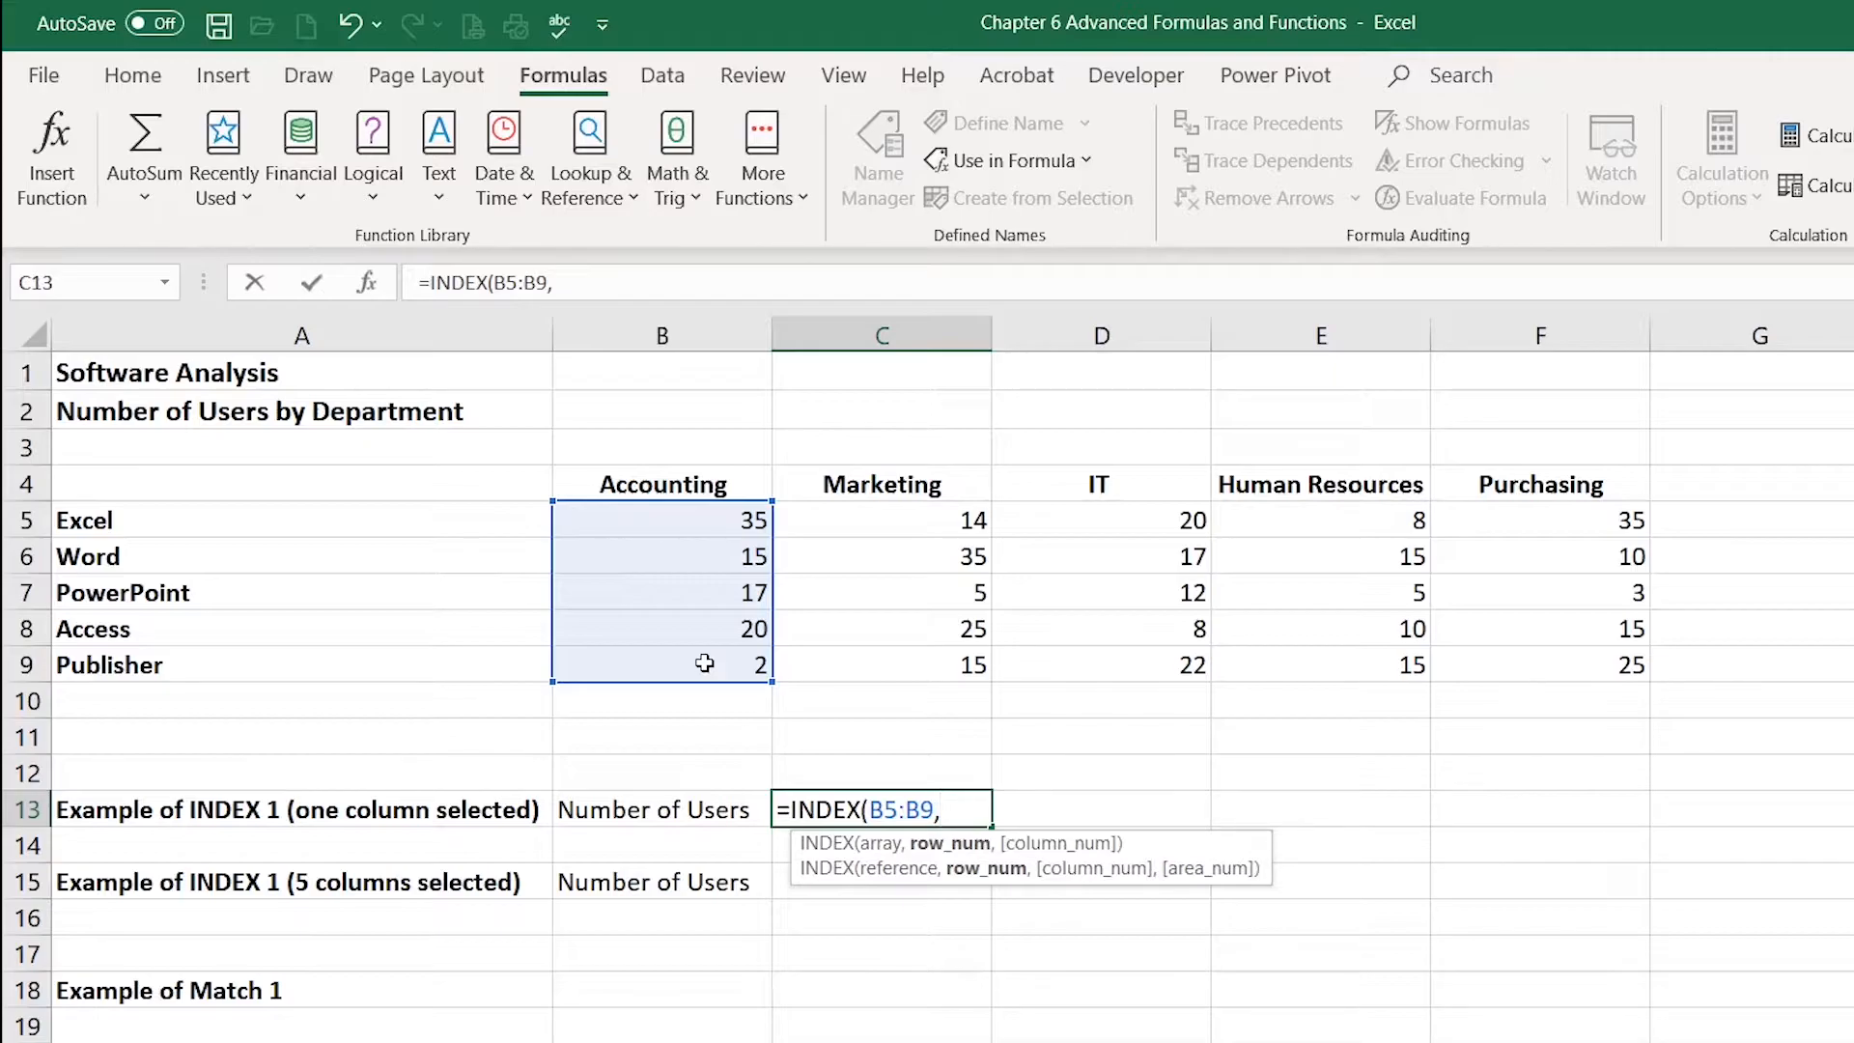
type("3")
type(")")
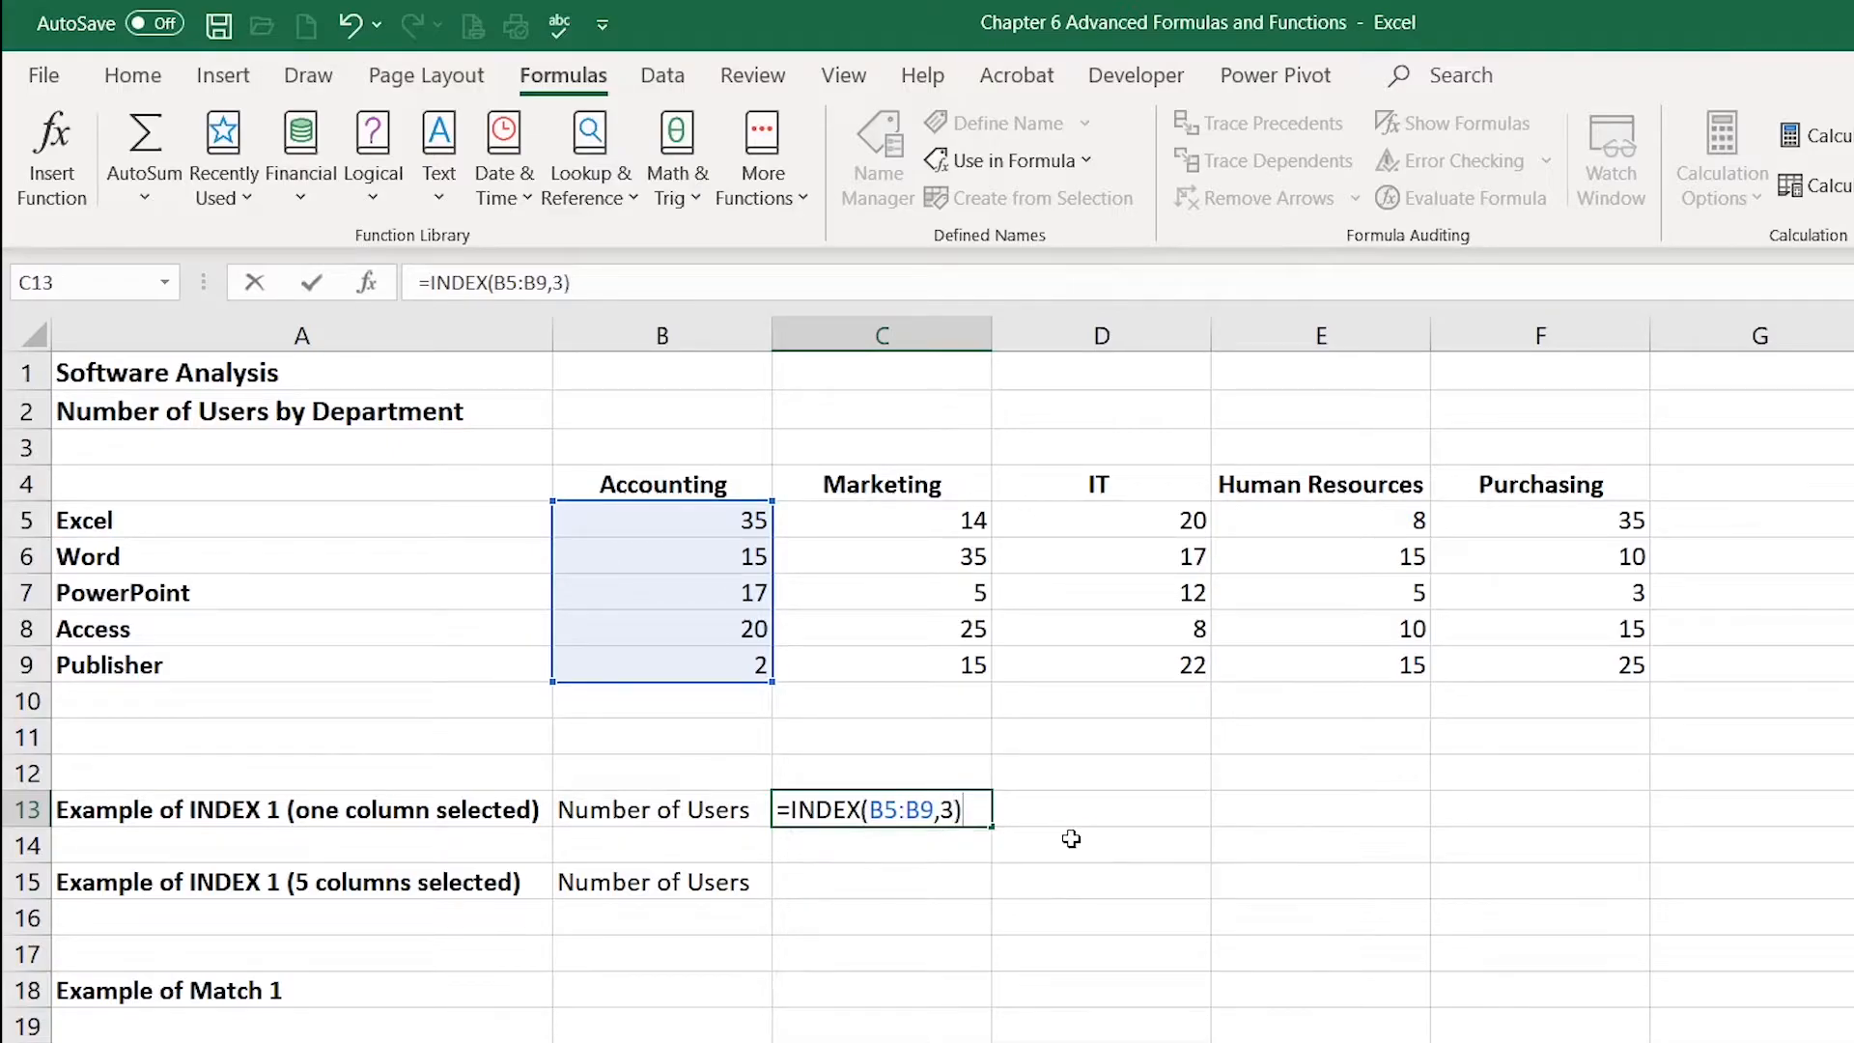
key("Return")
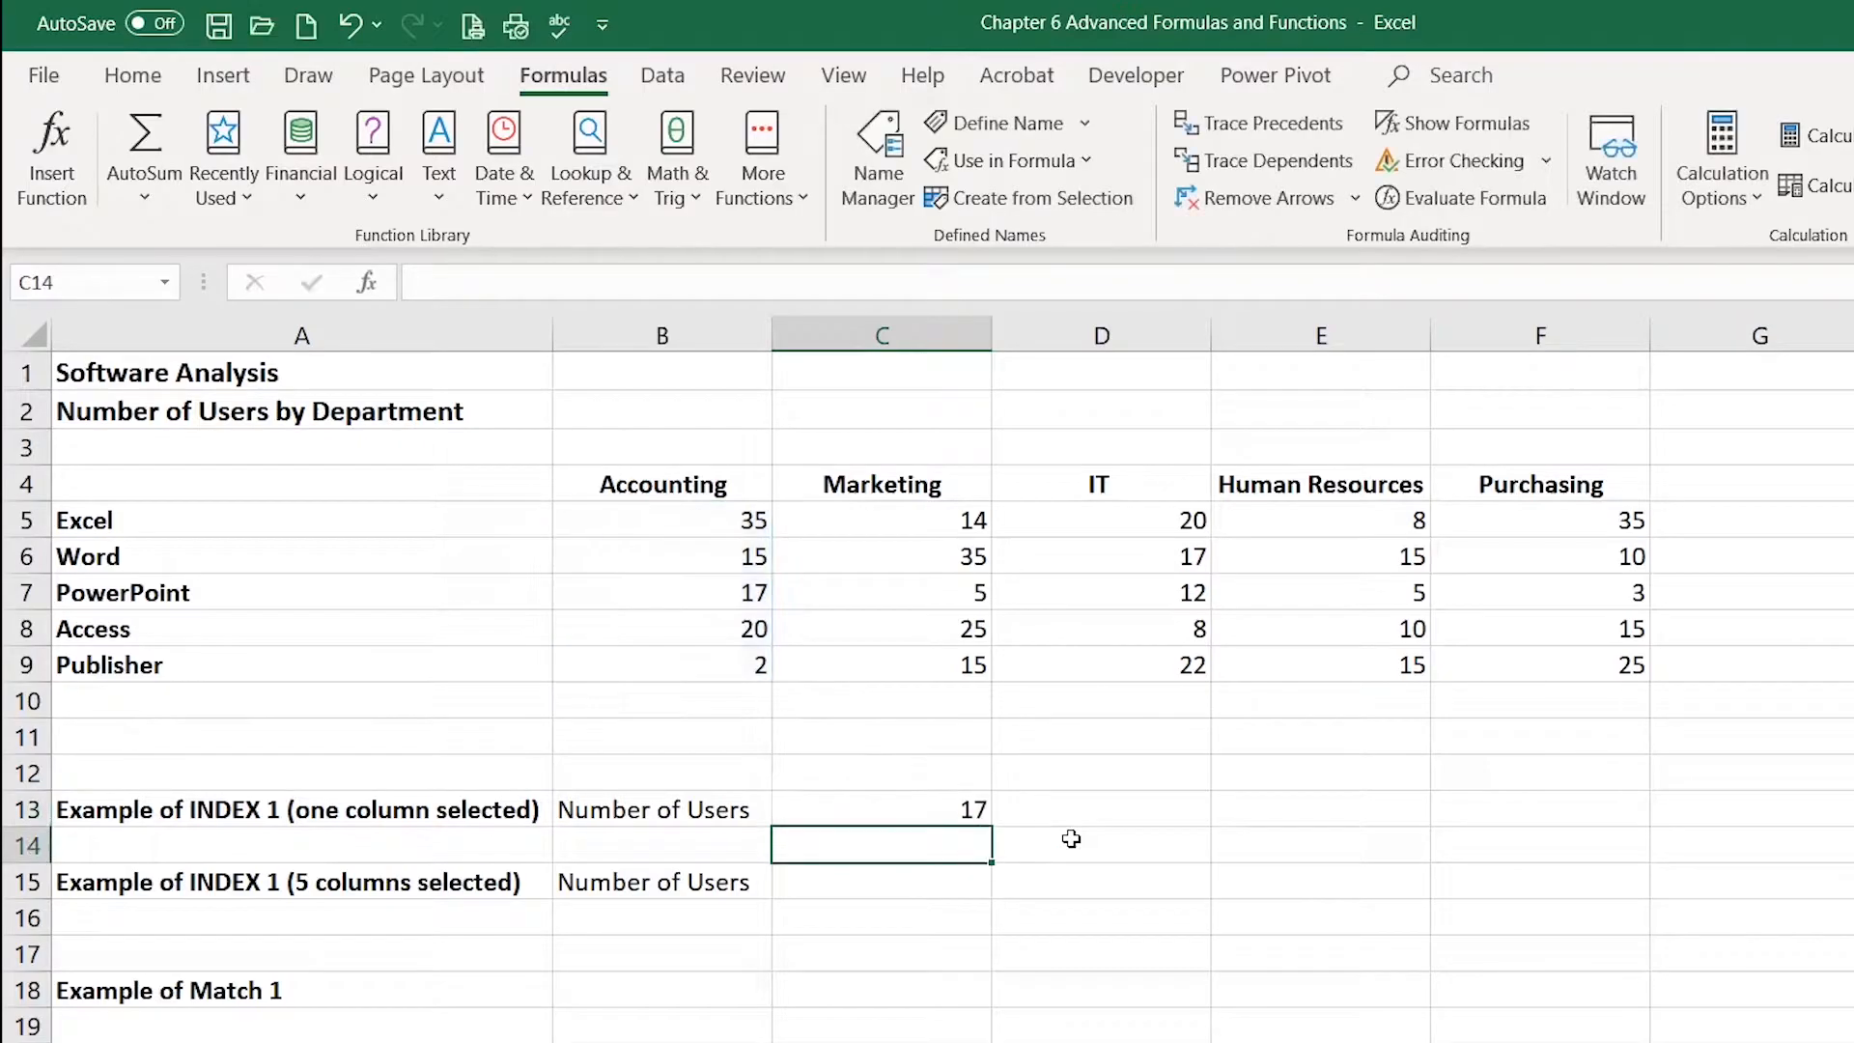
Step: Compare the C13 result with the PowerPoint Accounting value and review the C13 formula
left_click(948, 815)
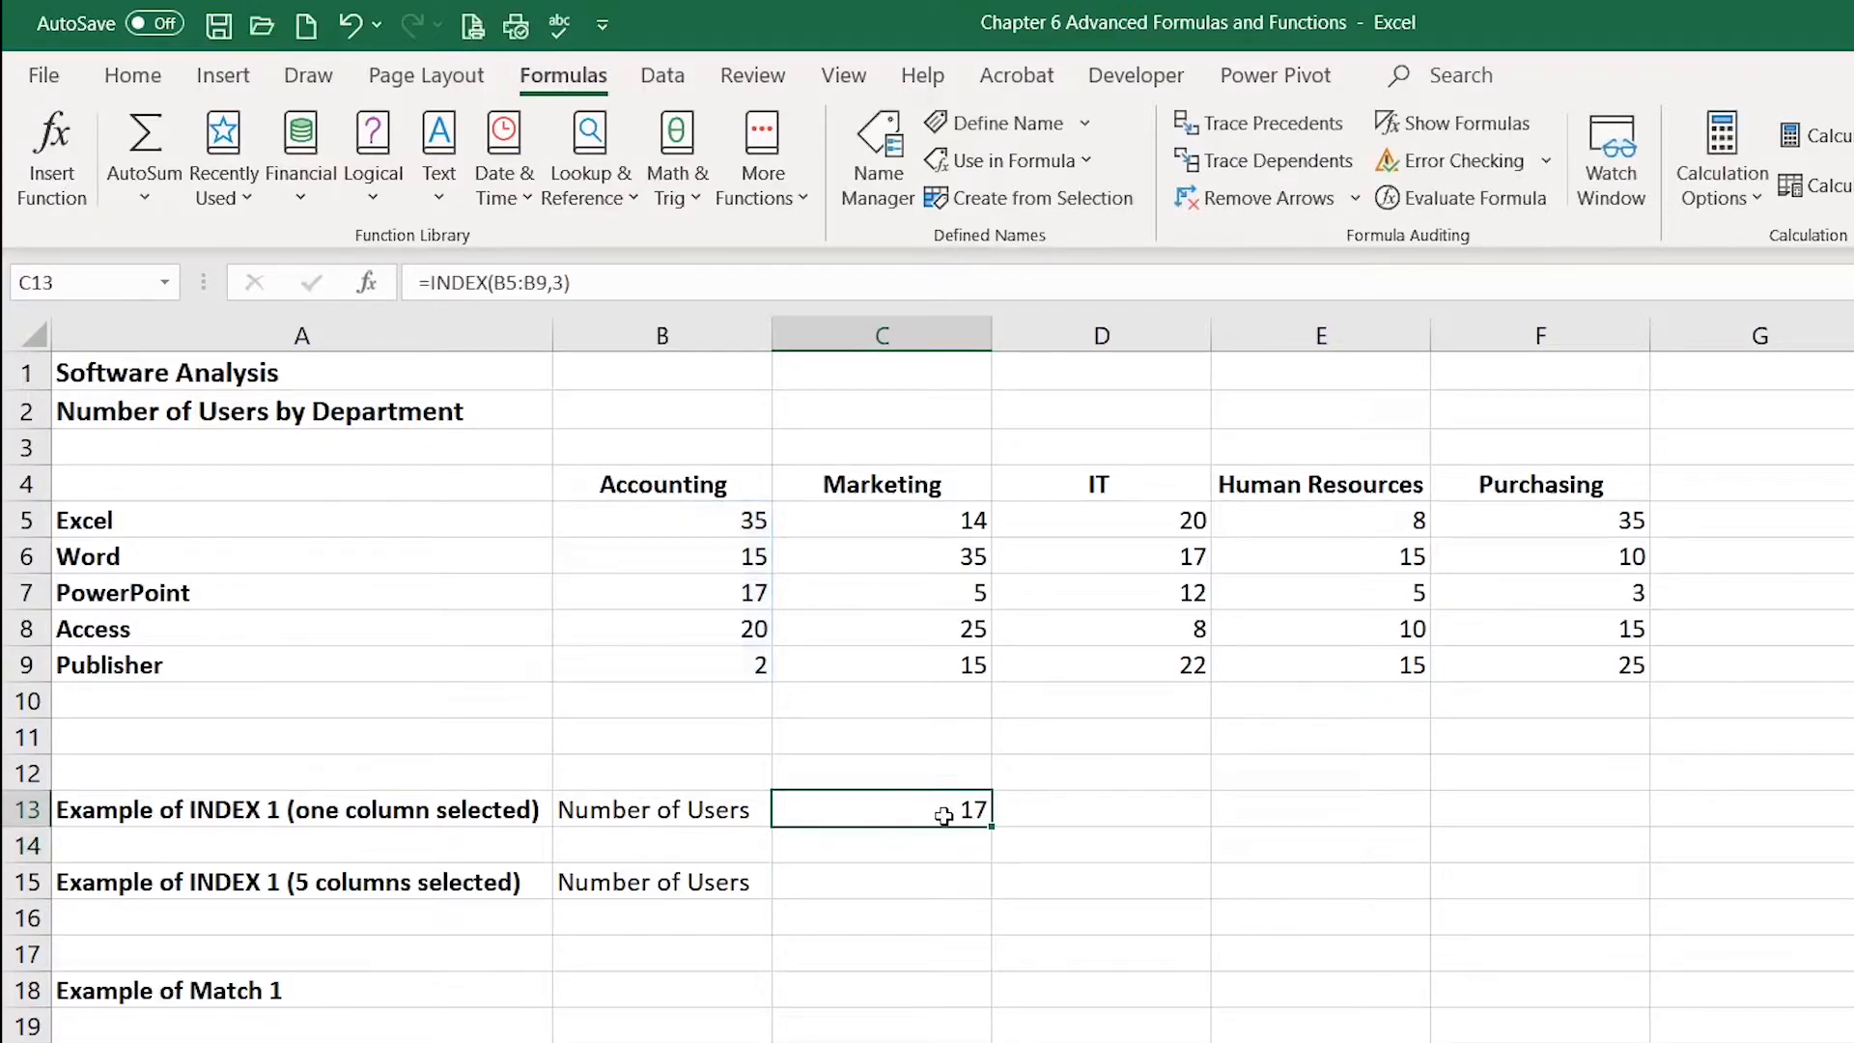
left_click(707, 585)
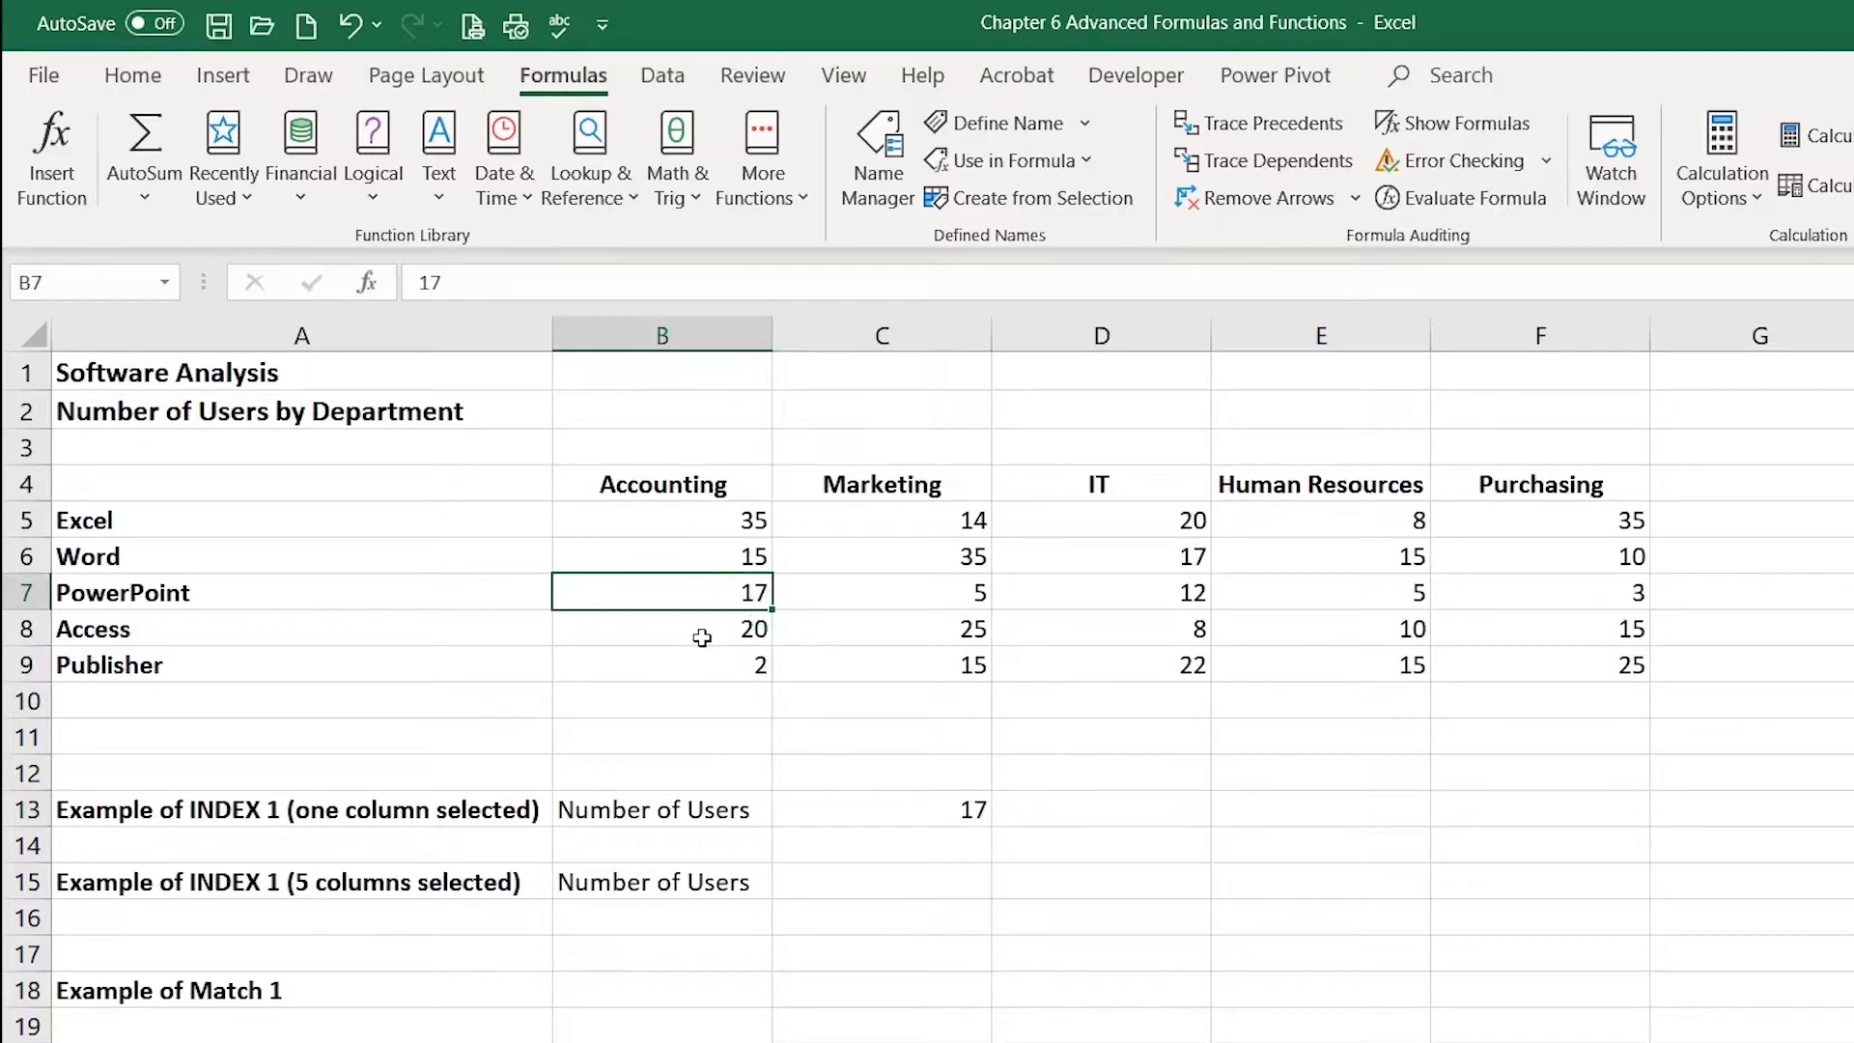
double_click(916, 816)
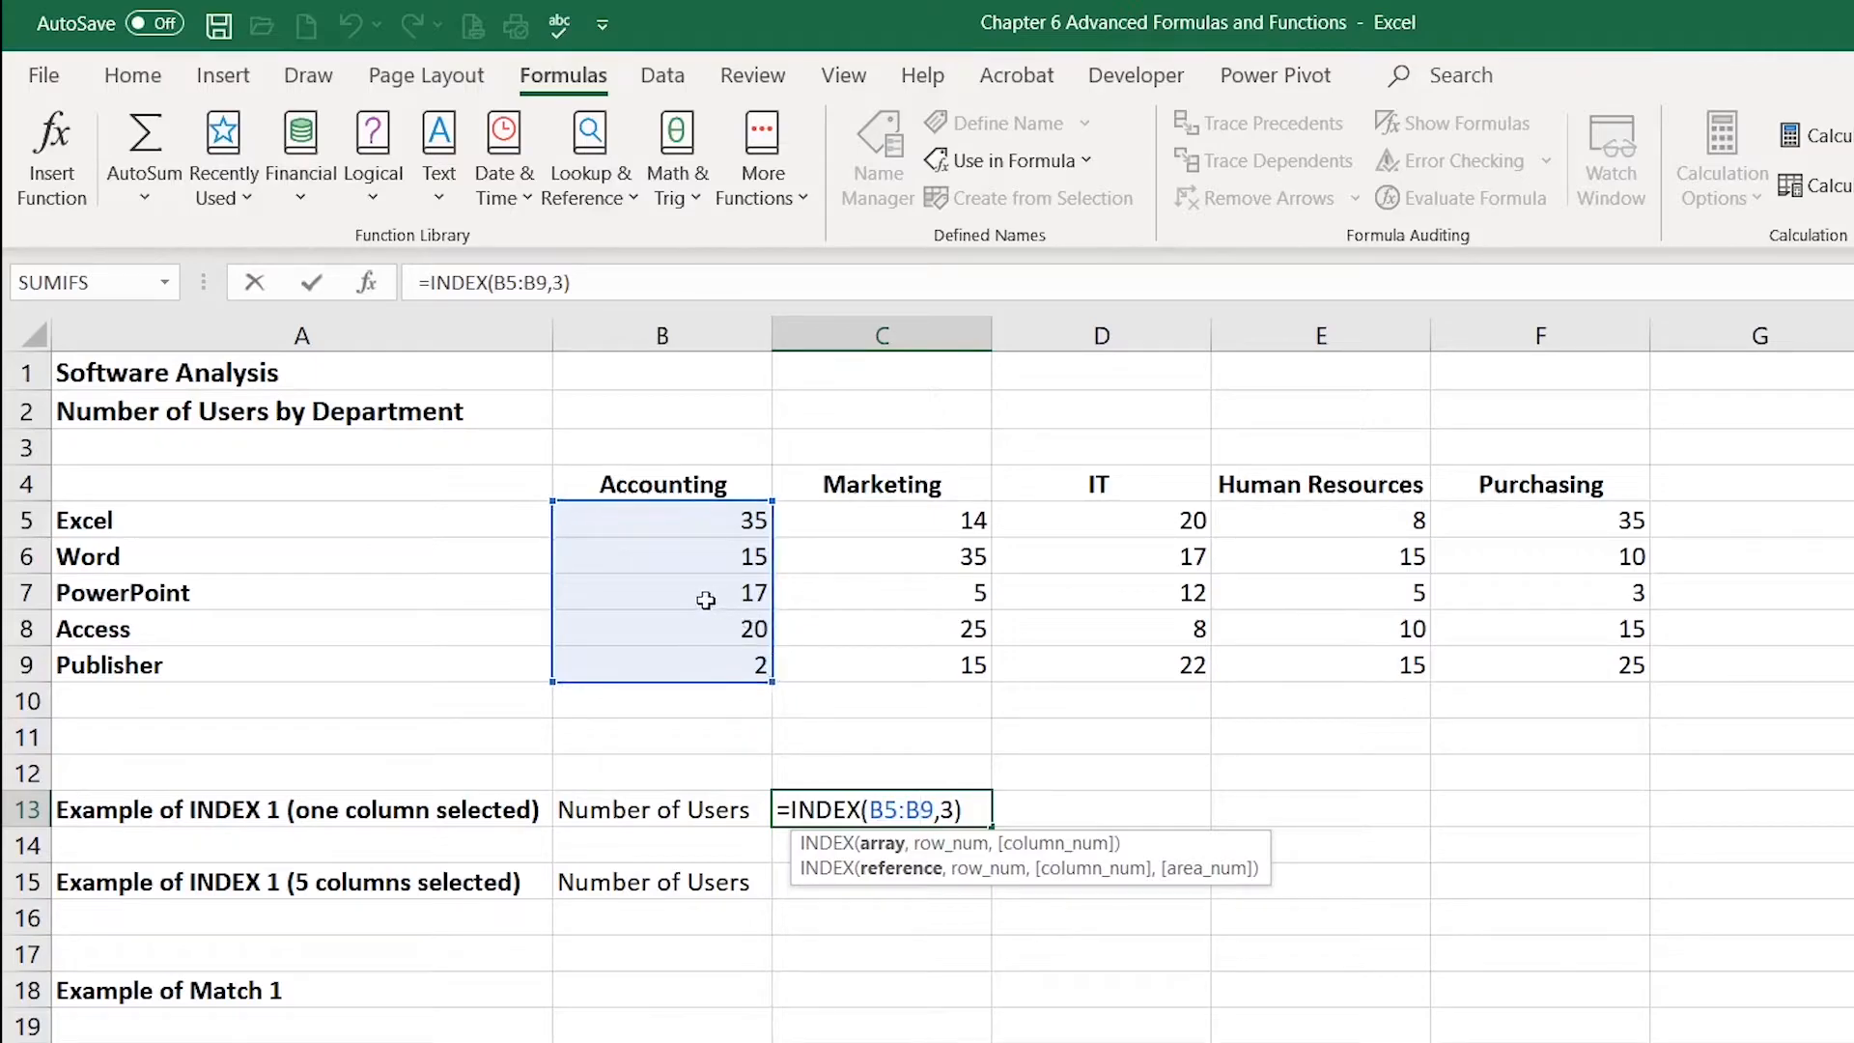
key("ctrl+Return")
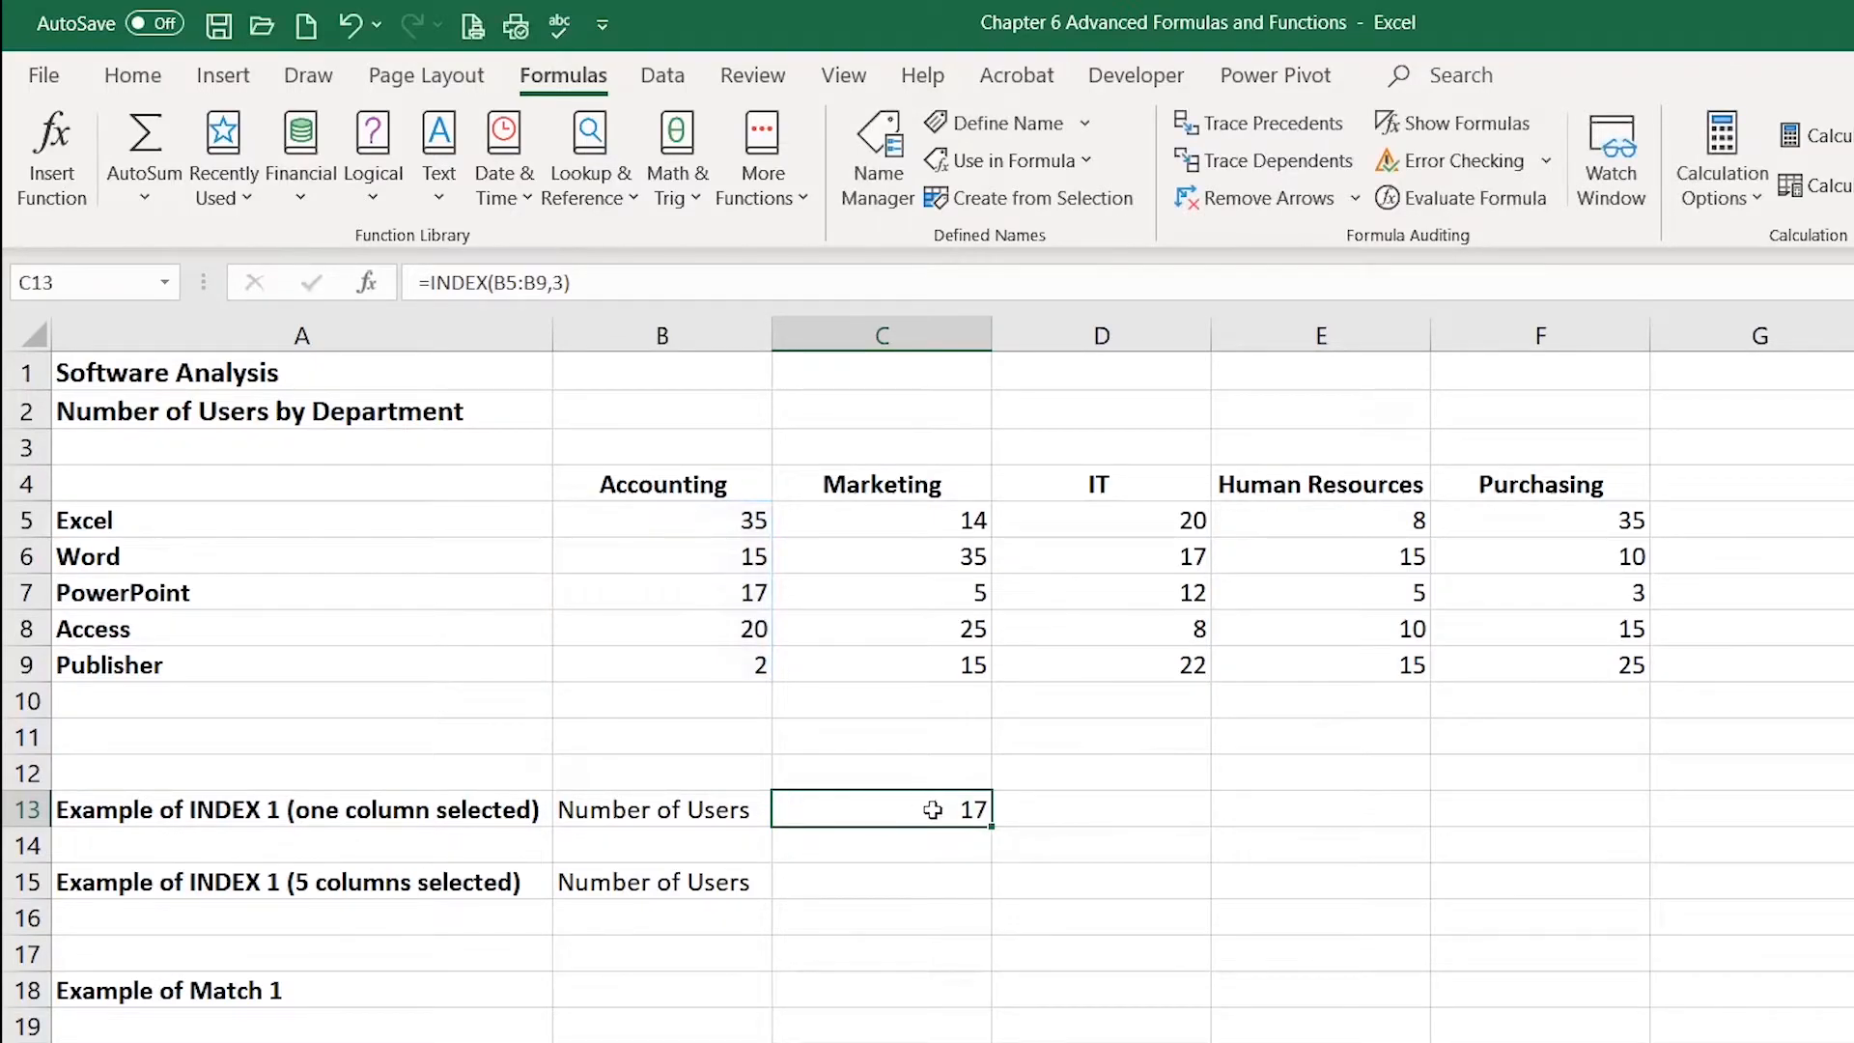
Step: In C15, enter =INDEX(B5:F9,1,3) to return row 1, column 3 of the whole user table, then reopen the formula
left_click(927, 880)
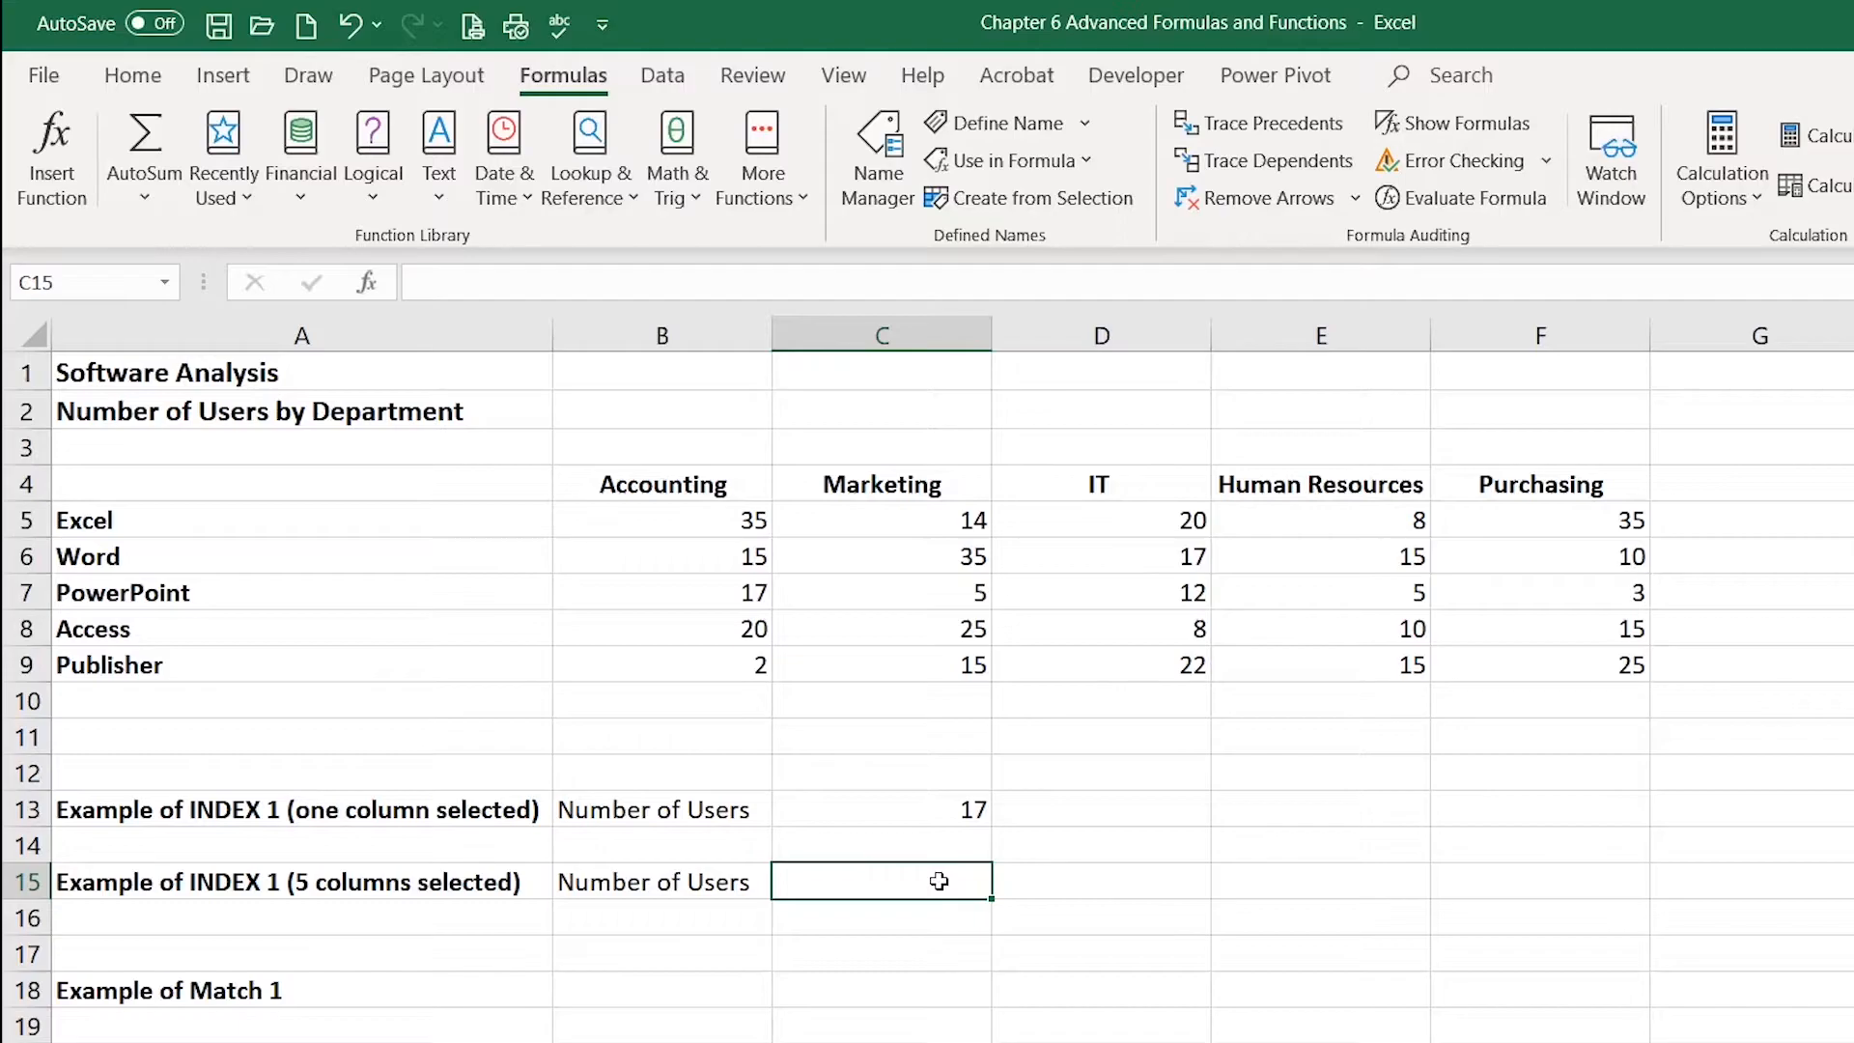
type("=")
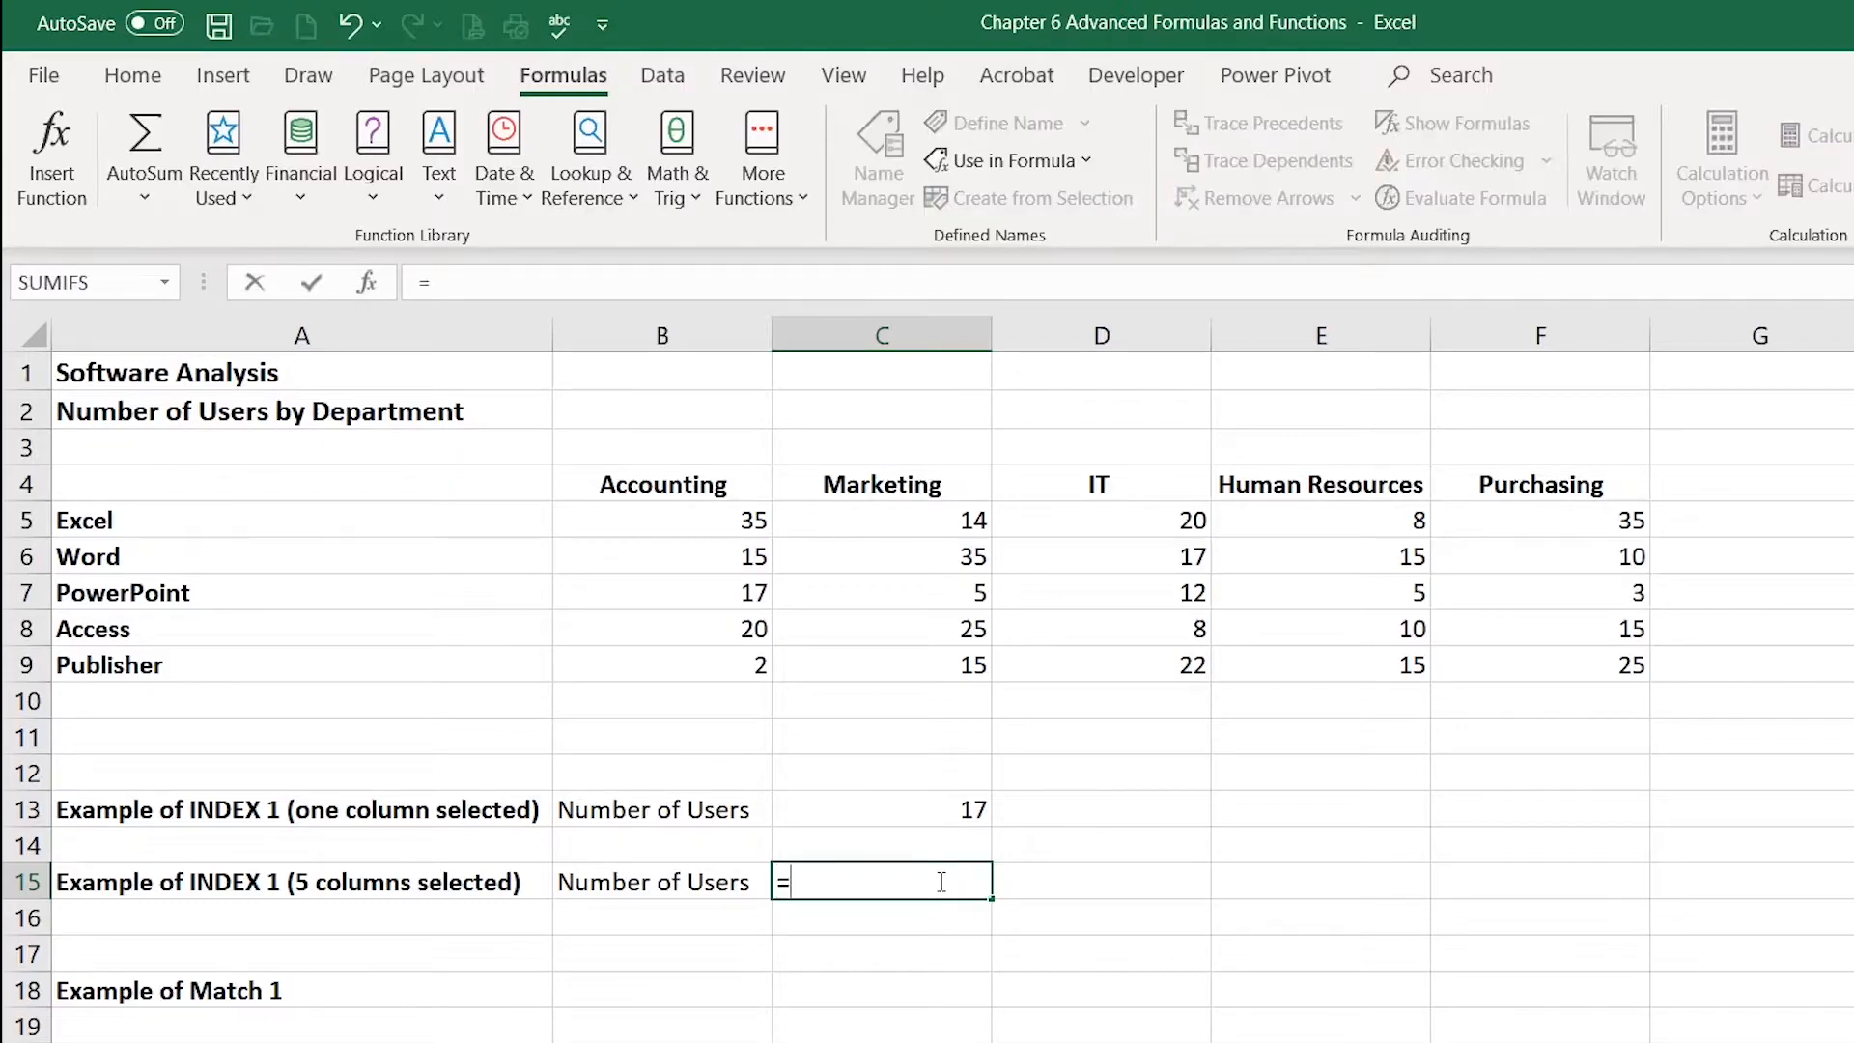
type("ind")
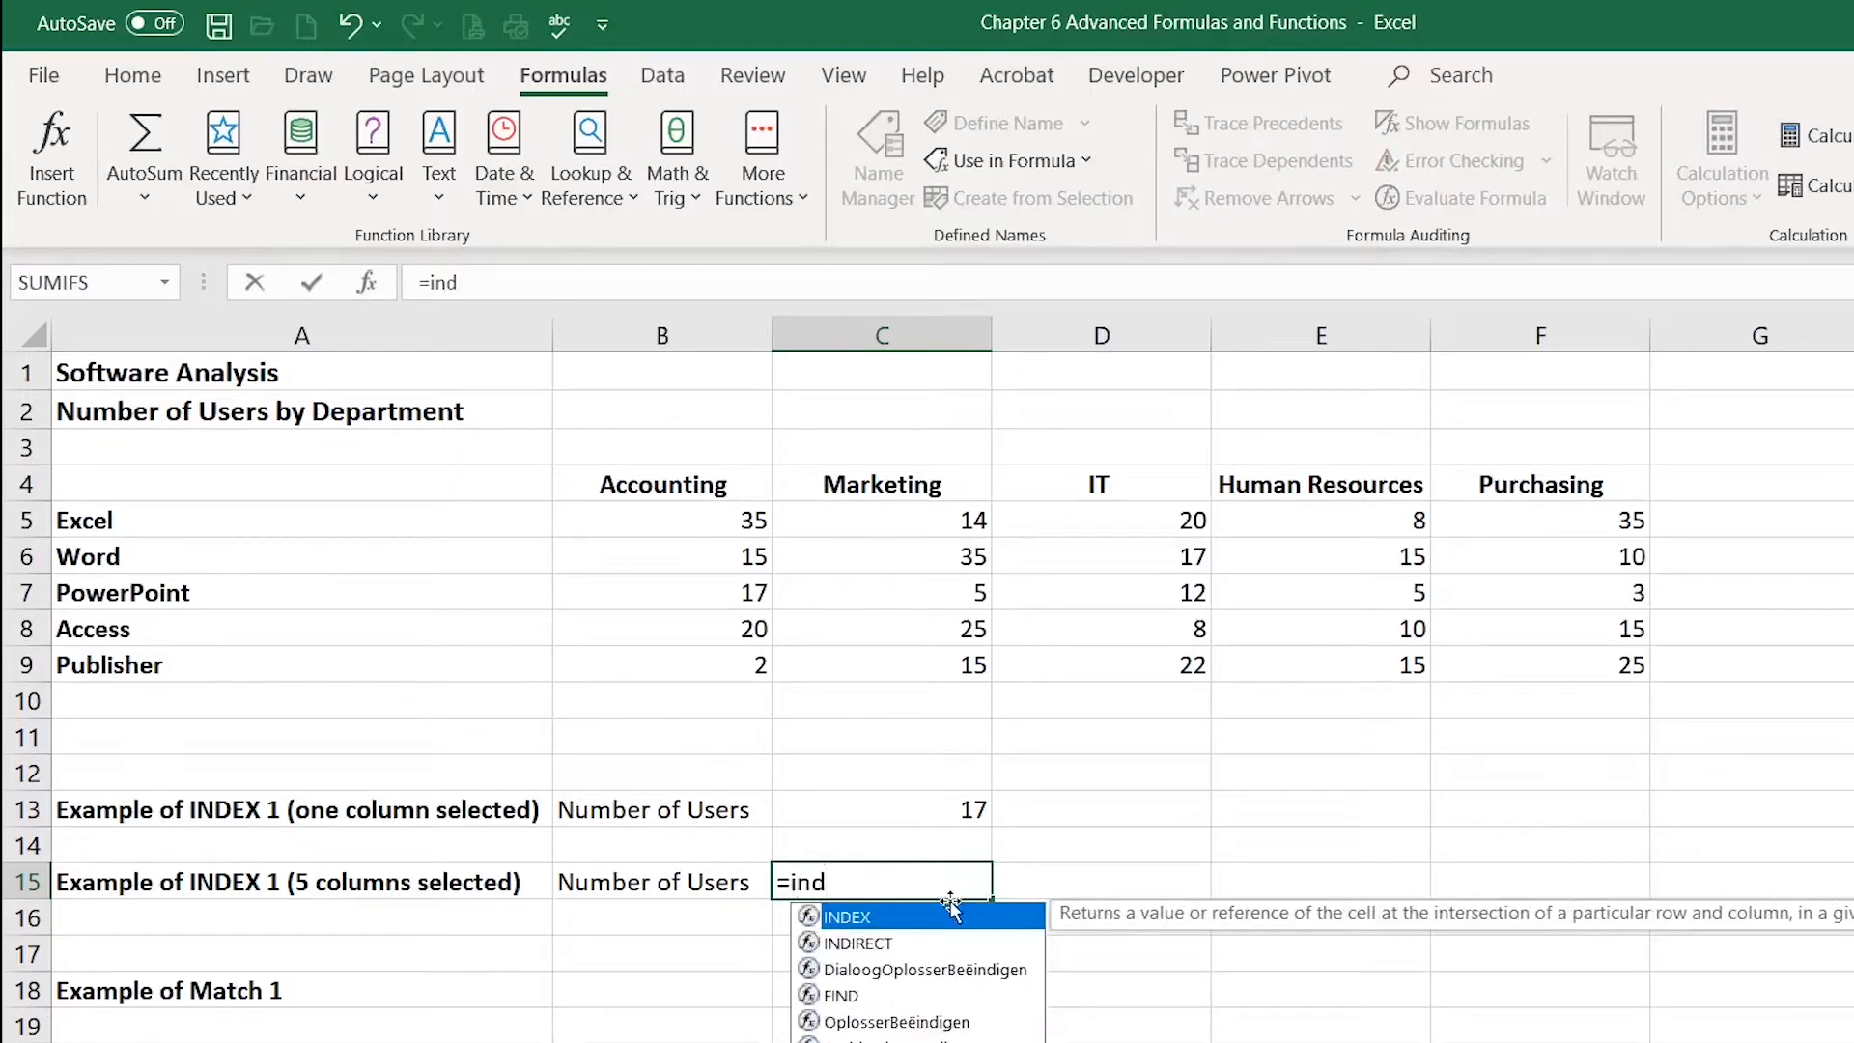
double_click(956, 925)
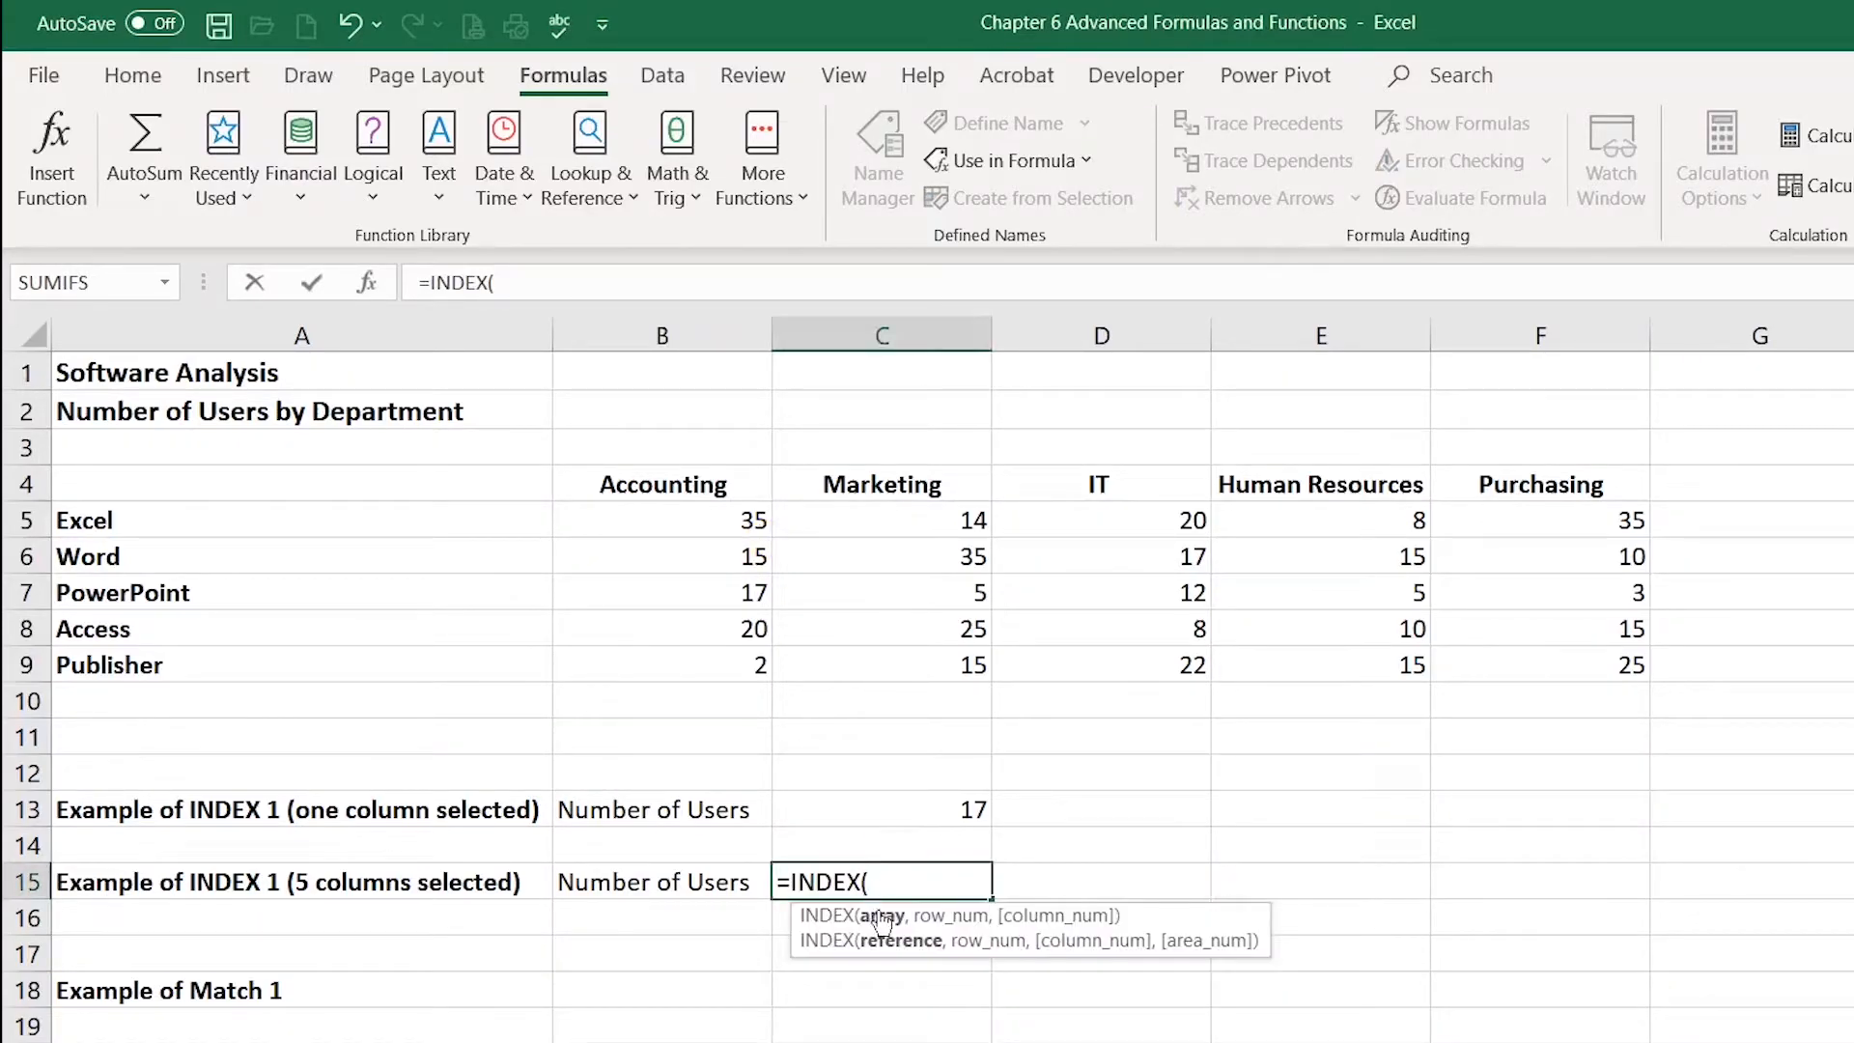
left_click_drag(663, 521, 1545, 654)
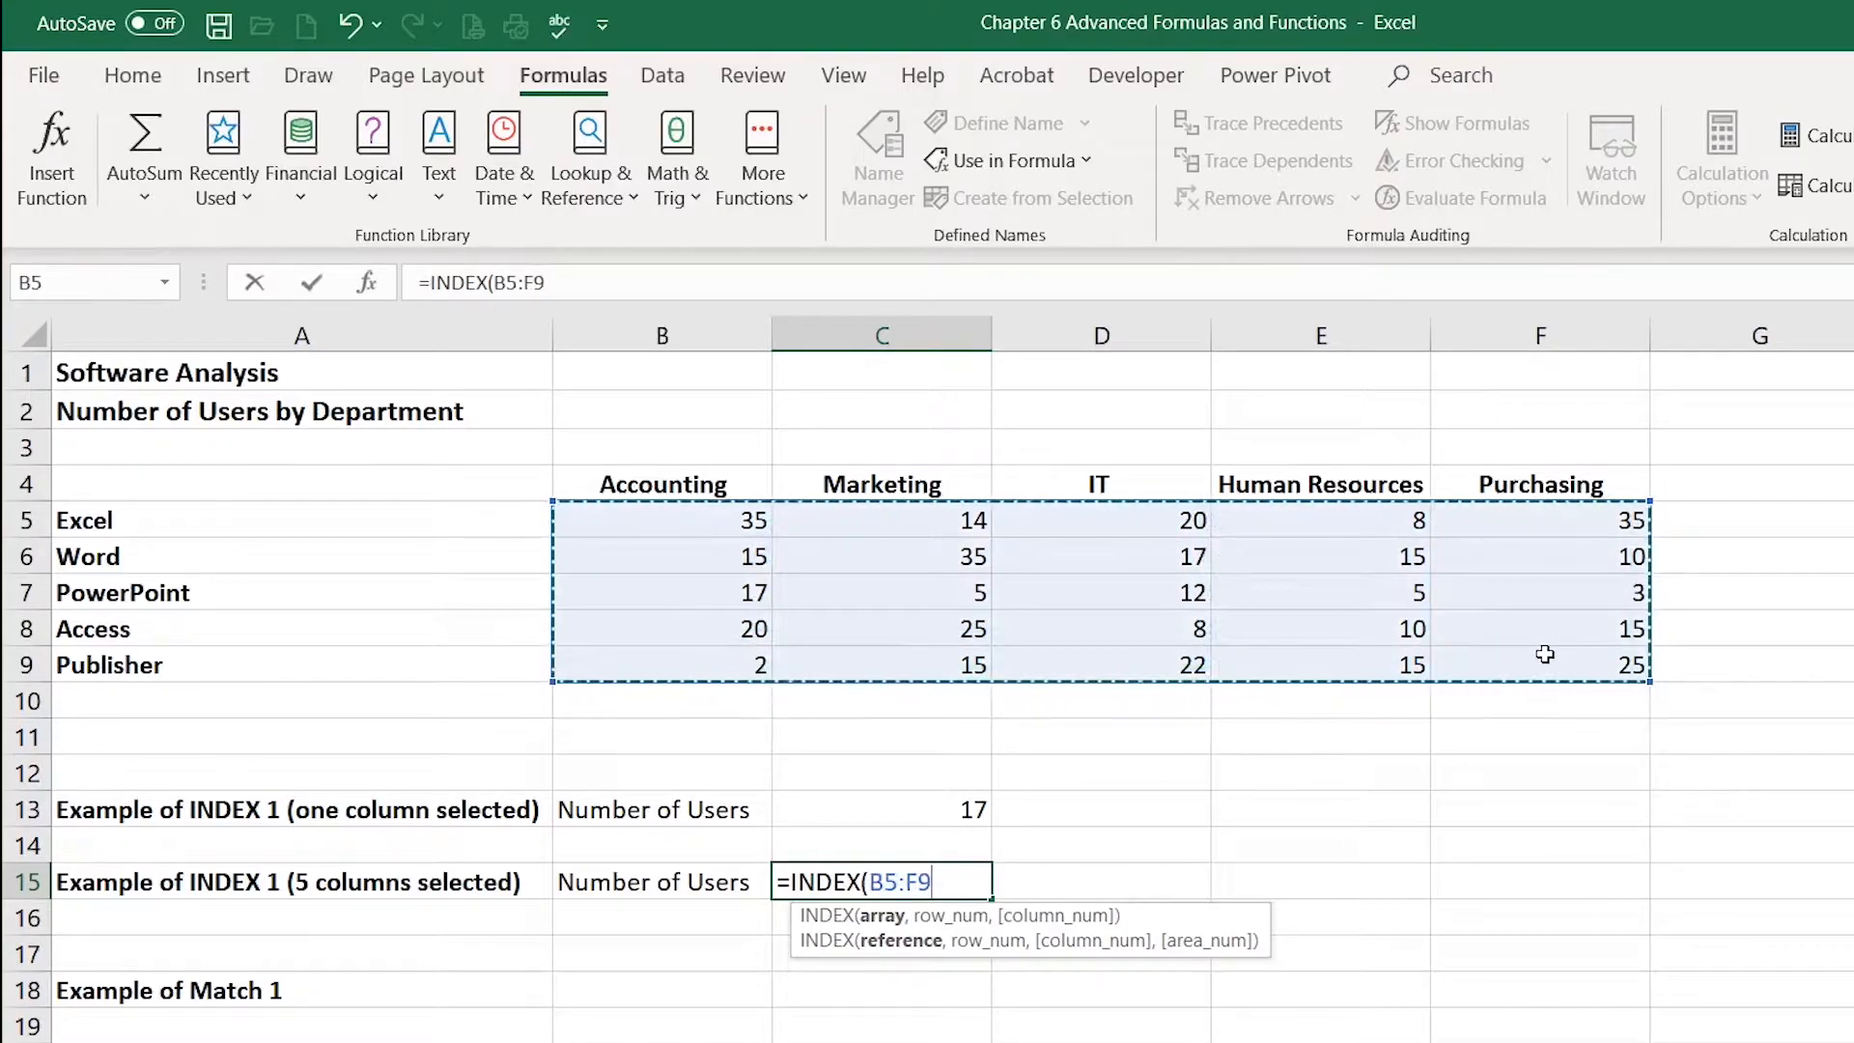
type(",")
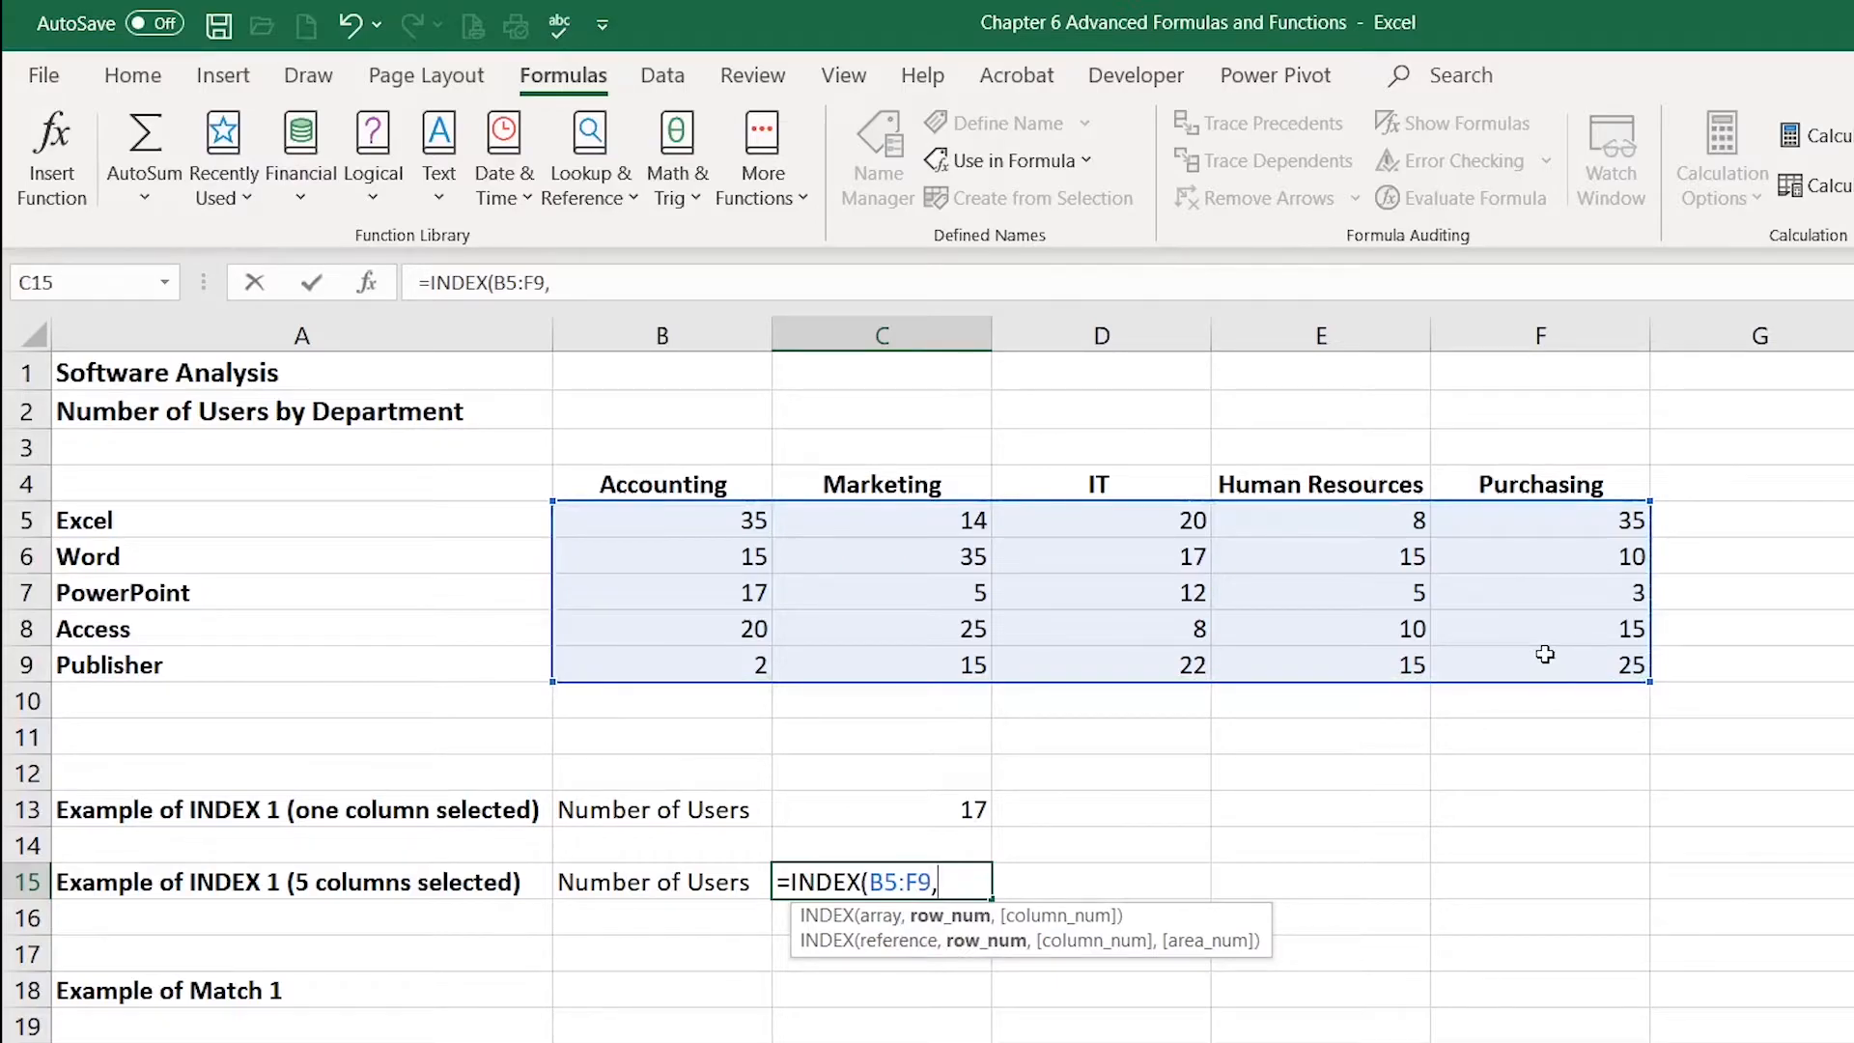
type("1")
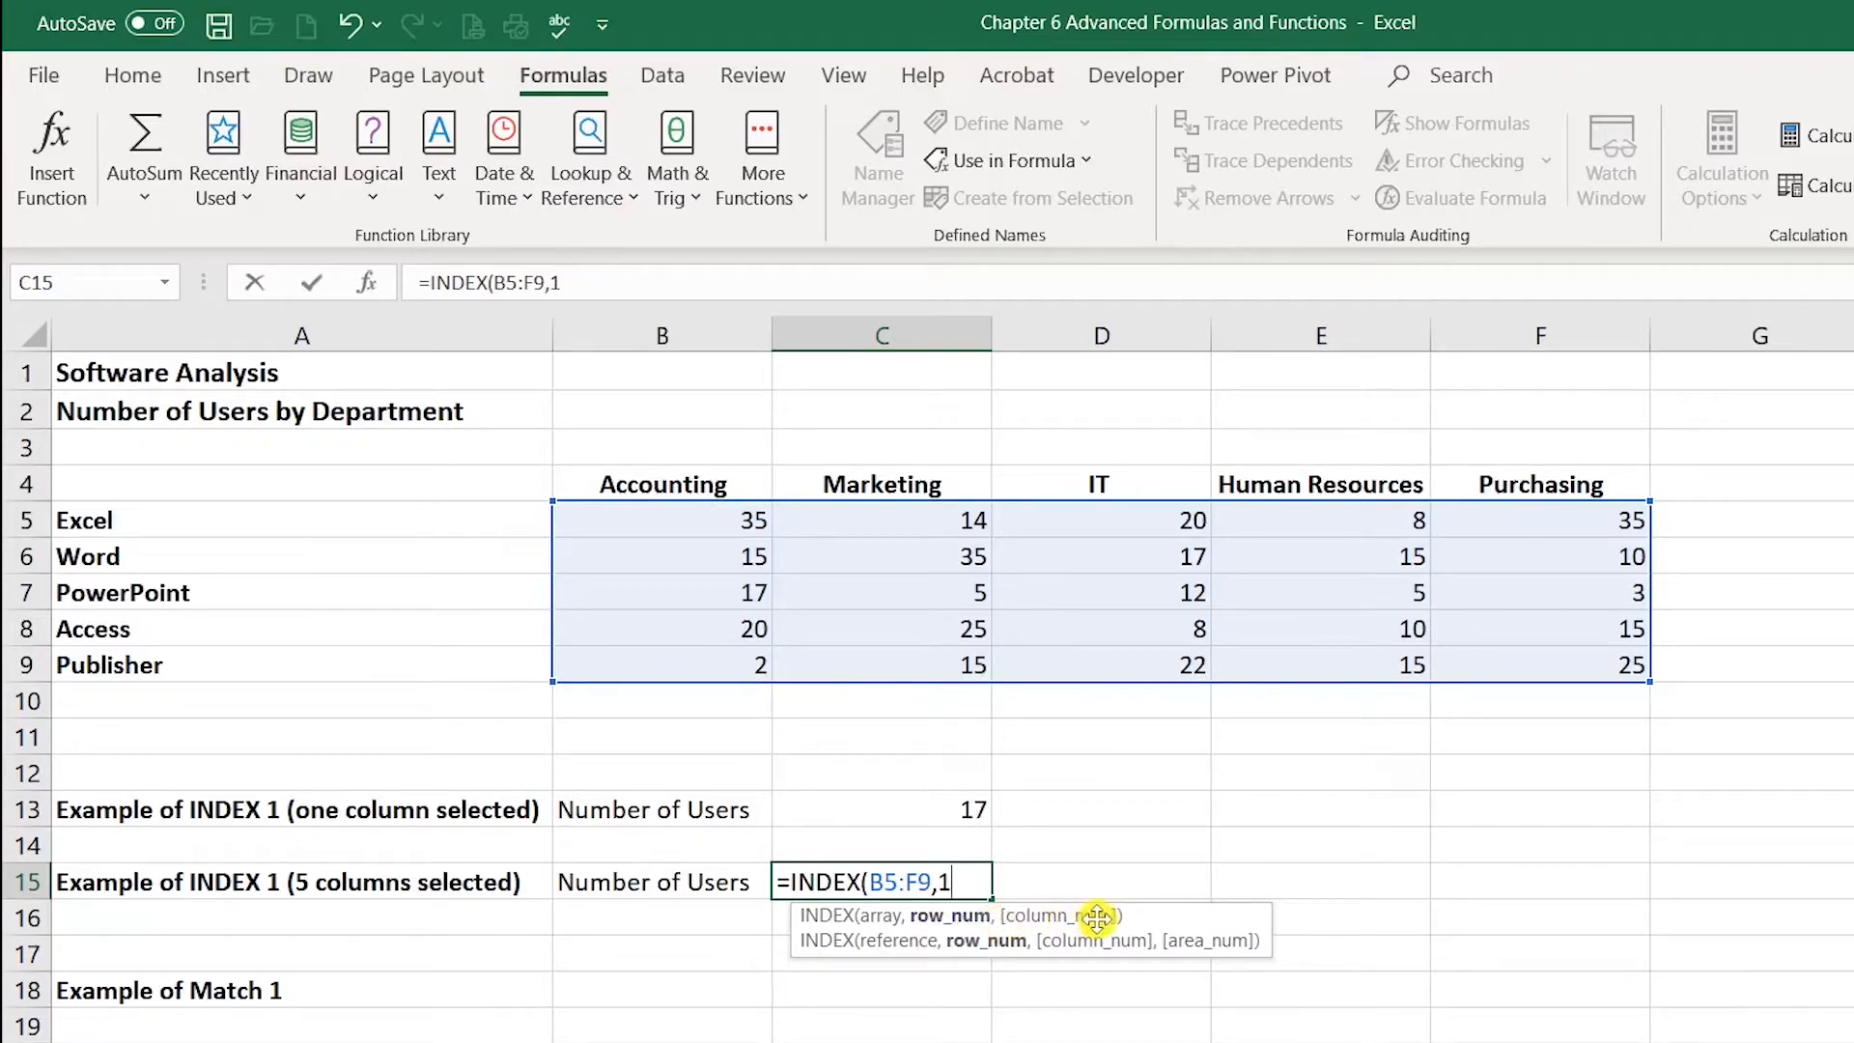
type(",3")
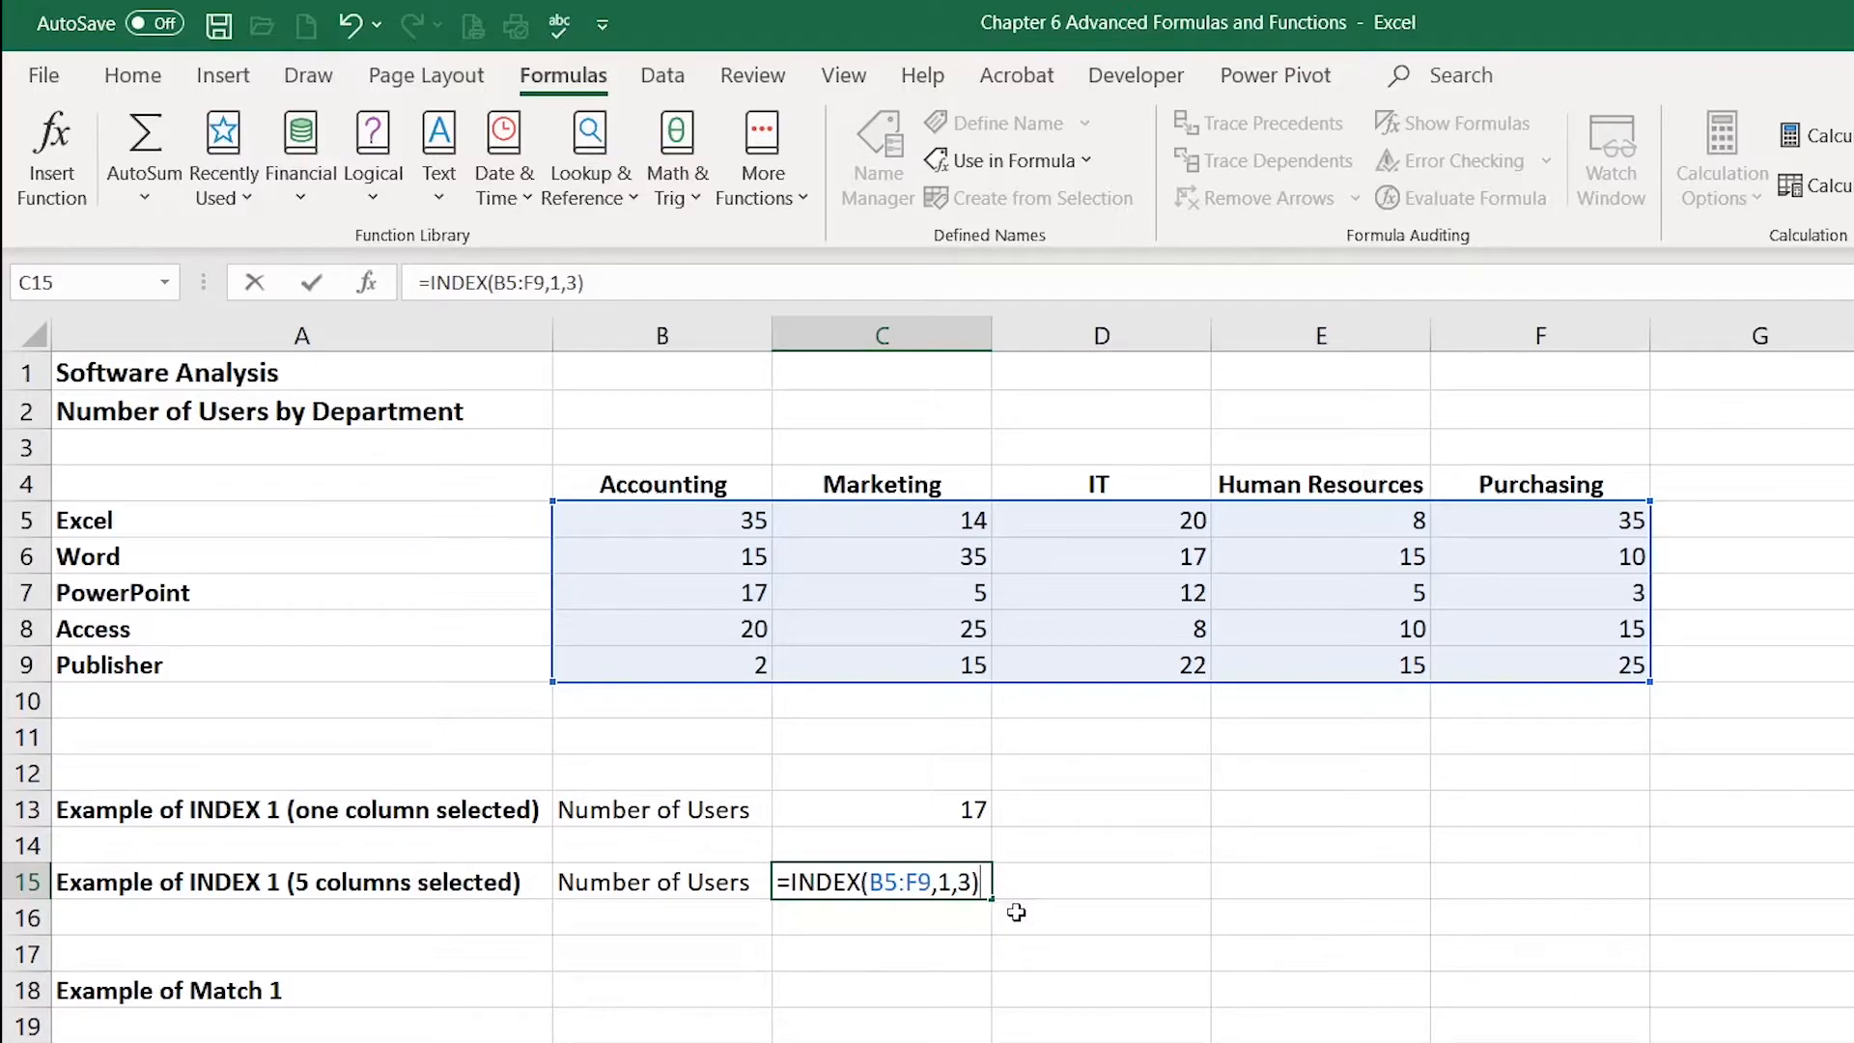
key("Return")
double_click(941, 881)
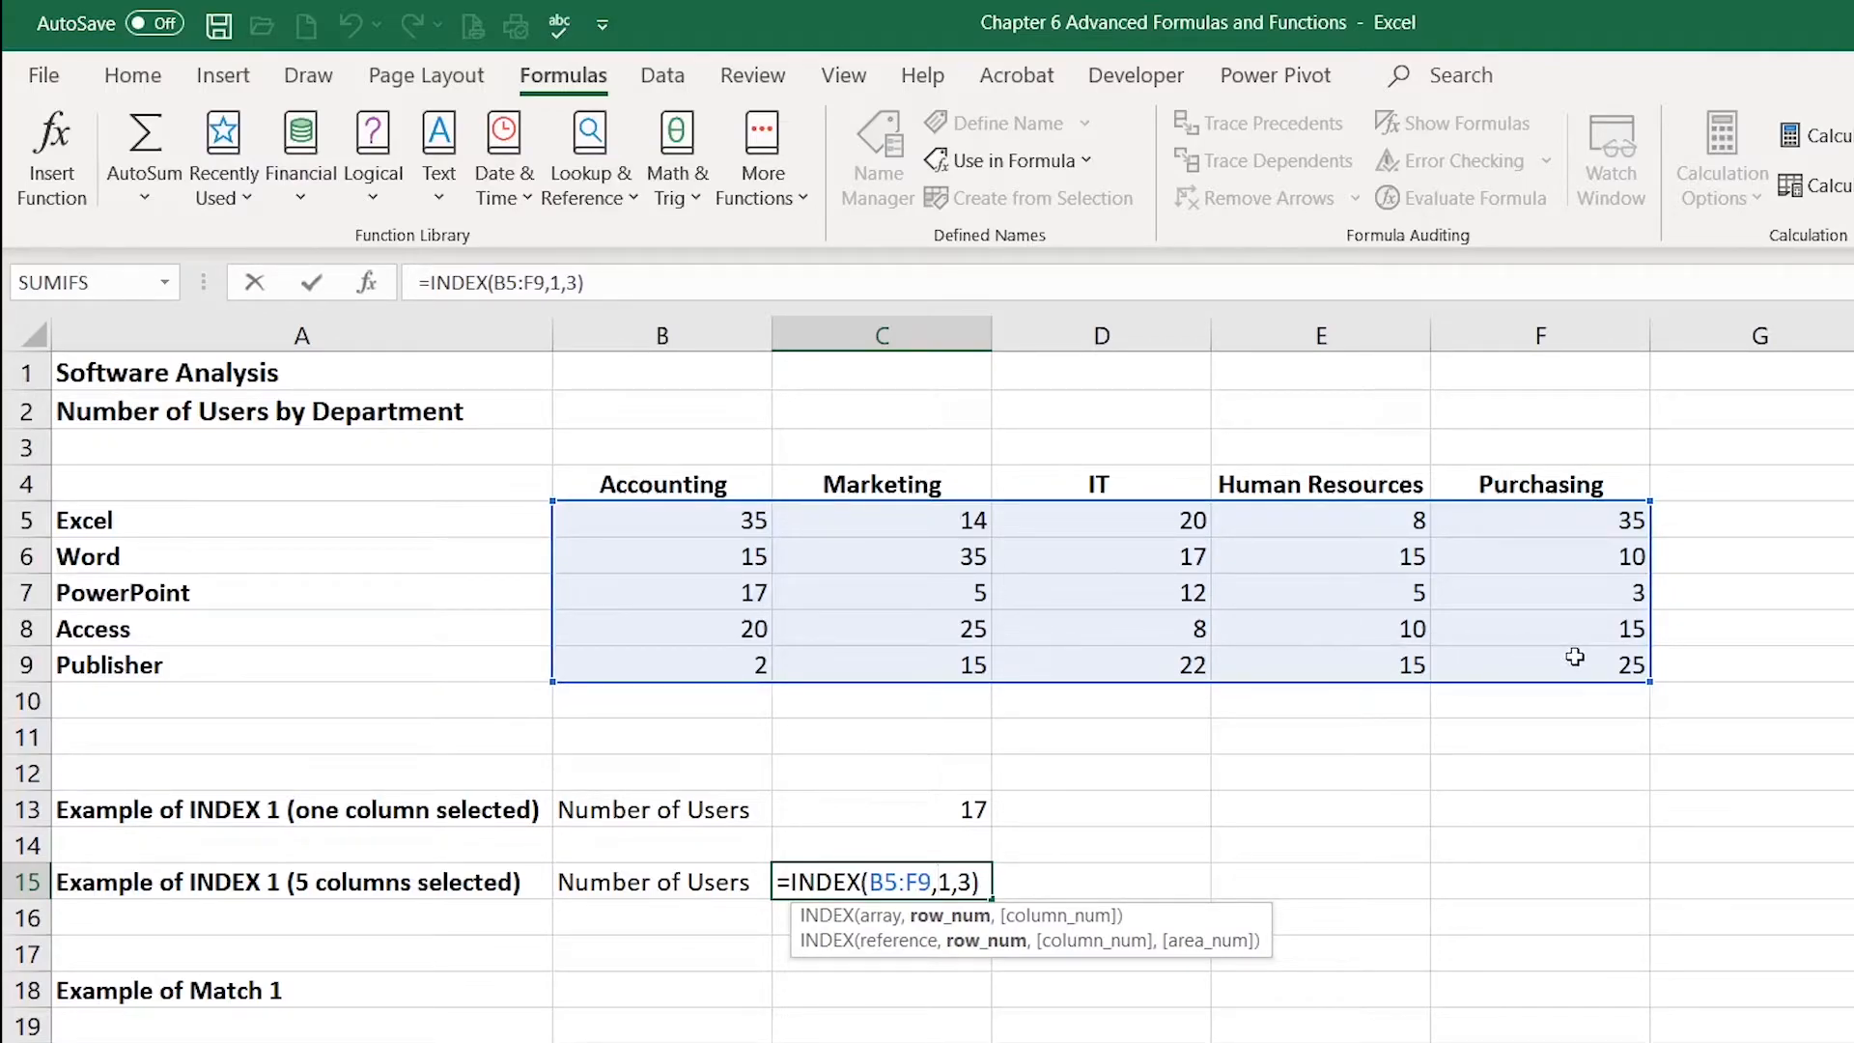
Step: In C18, enter =MATCH(C13,B5:B9,0) to find the exact-match position of C13's value in the Accounting column
key("Return")
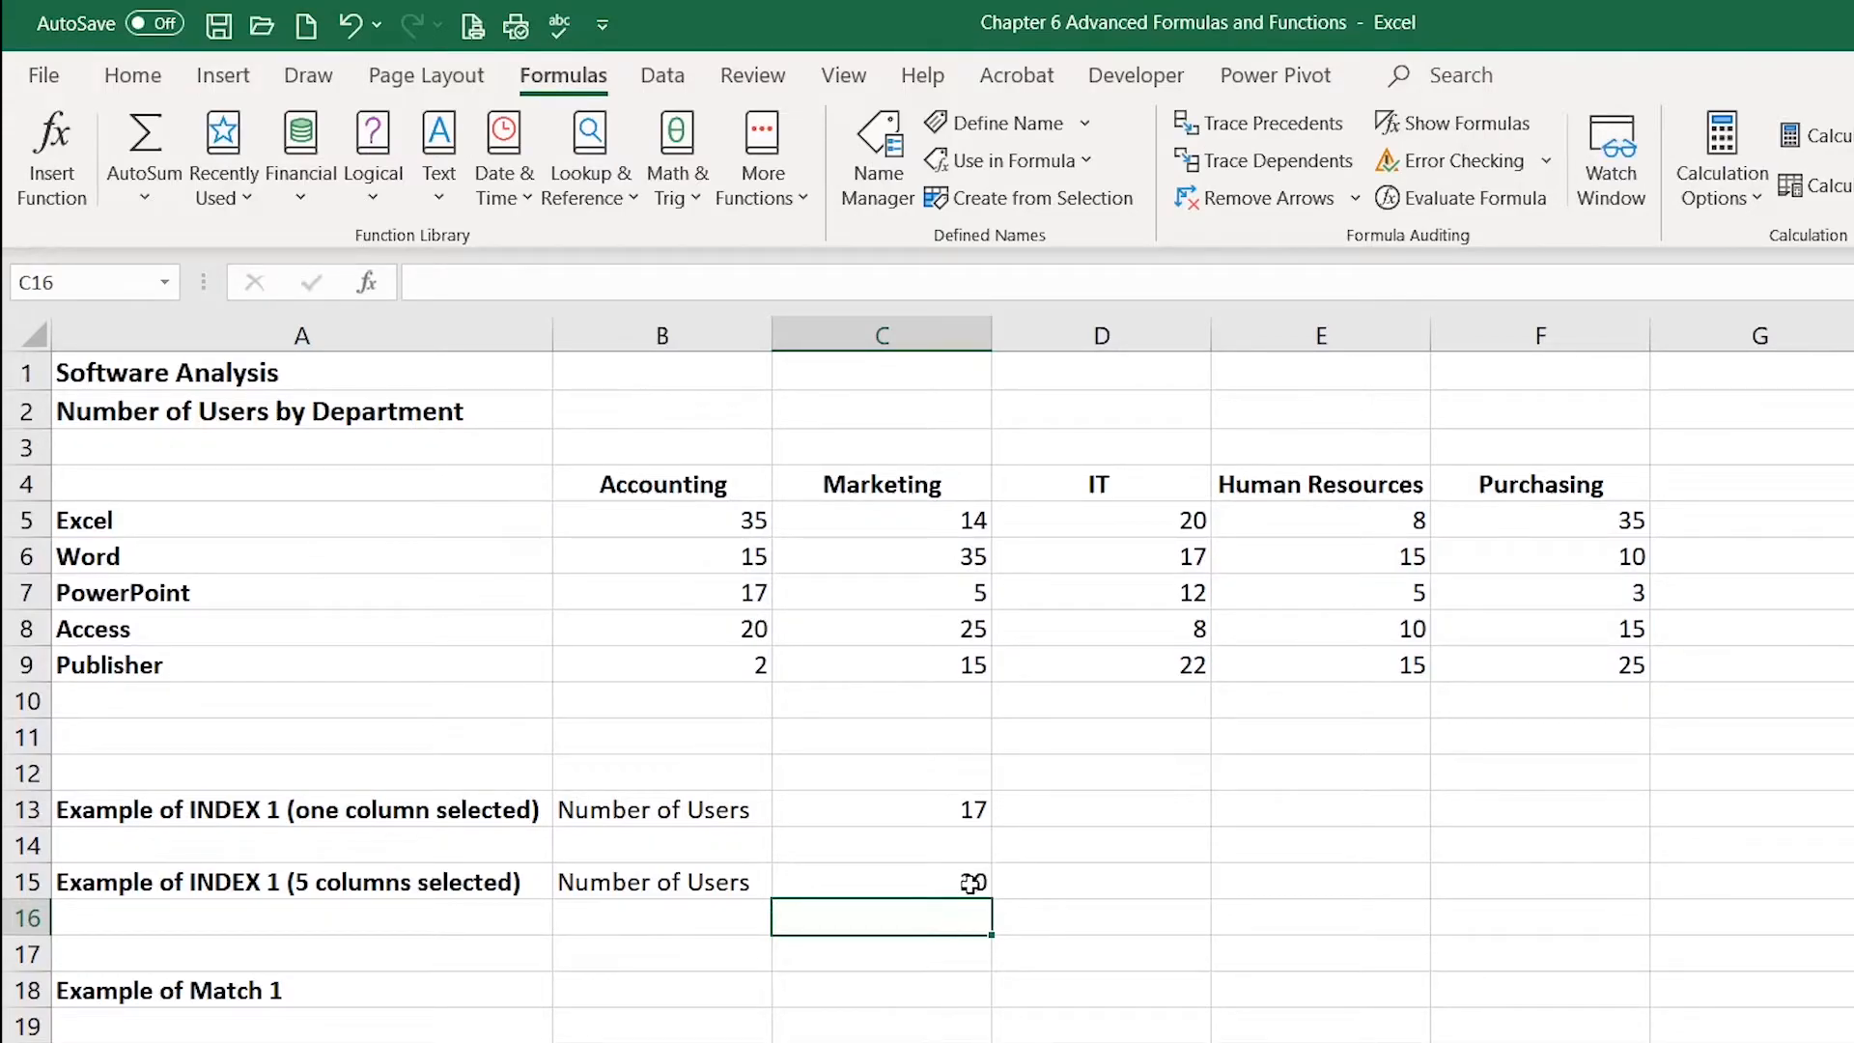
left_click(909, 988)
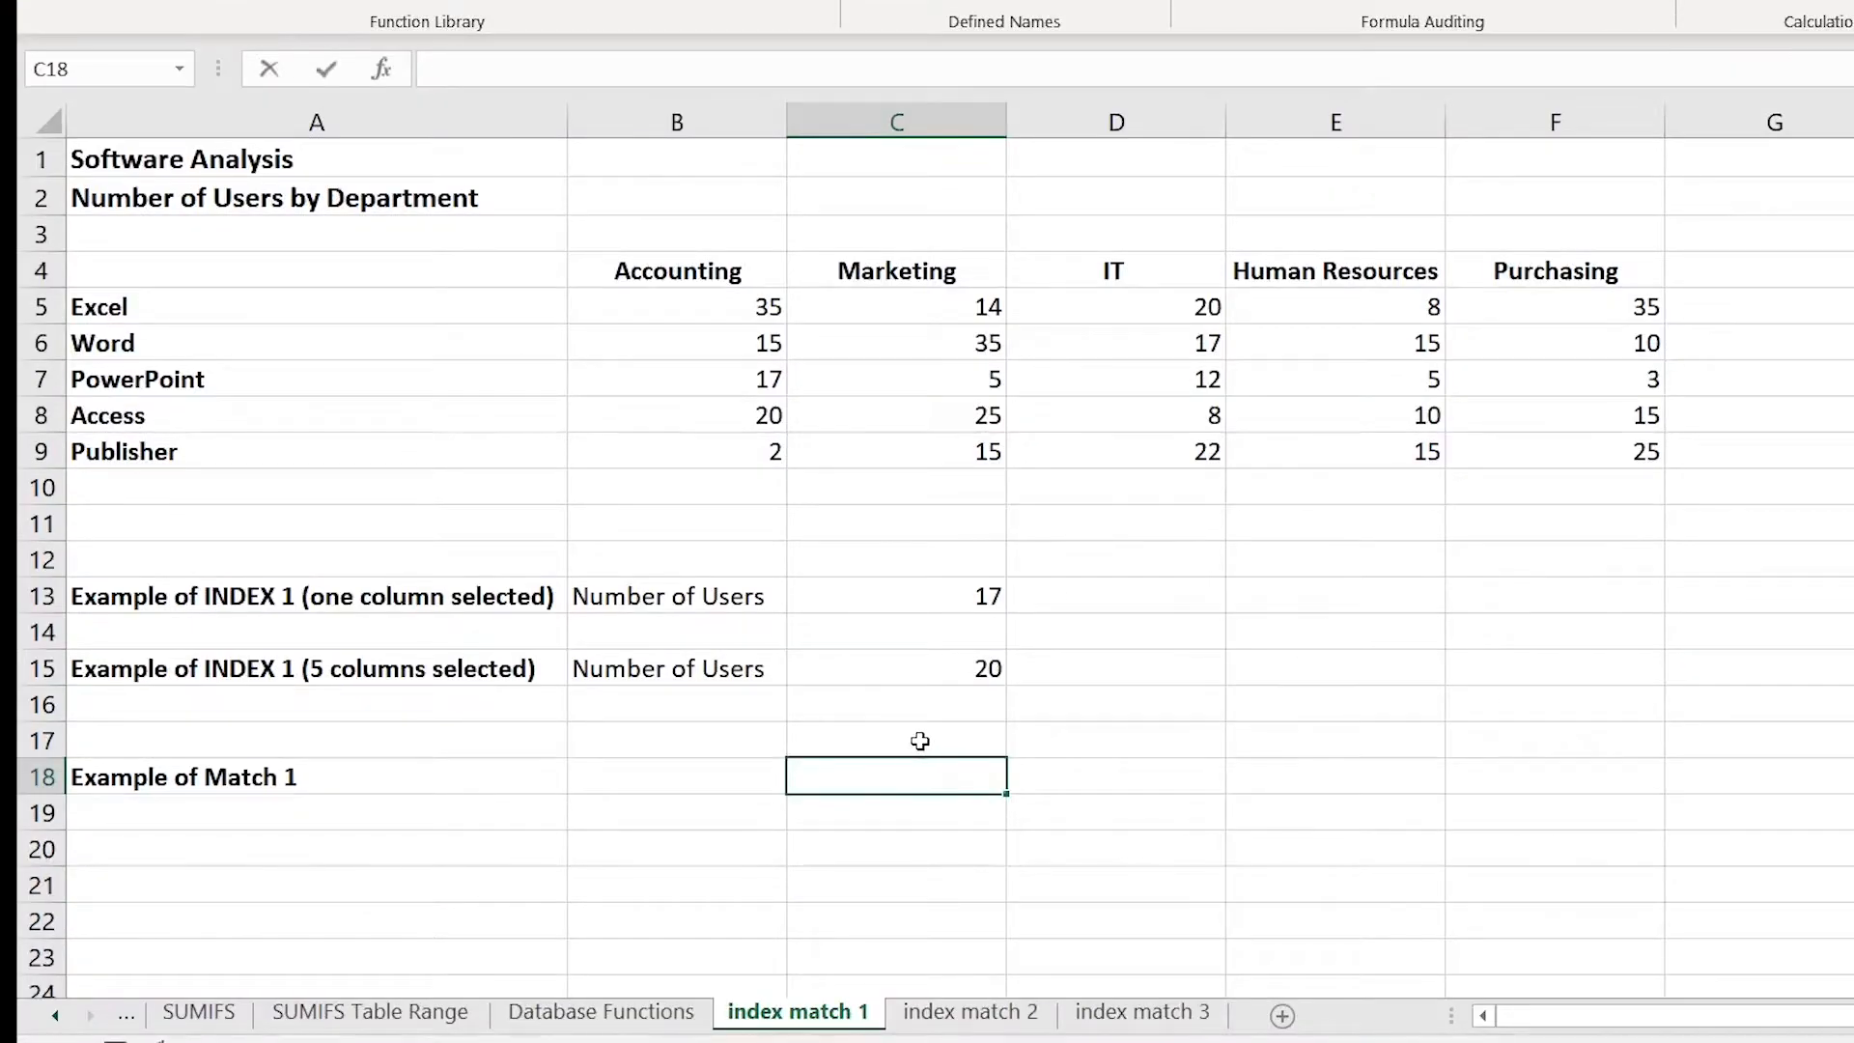
type("=mat")
double_click(907, 811)
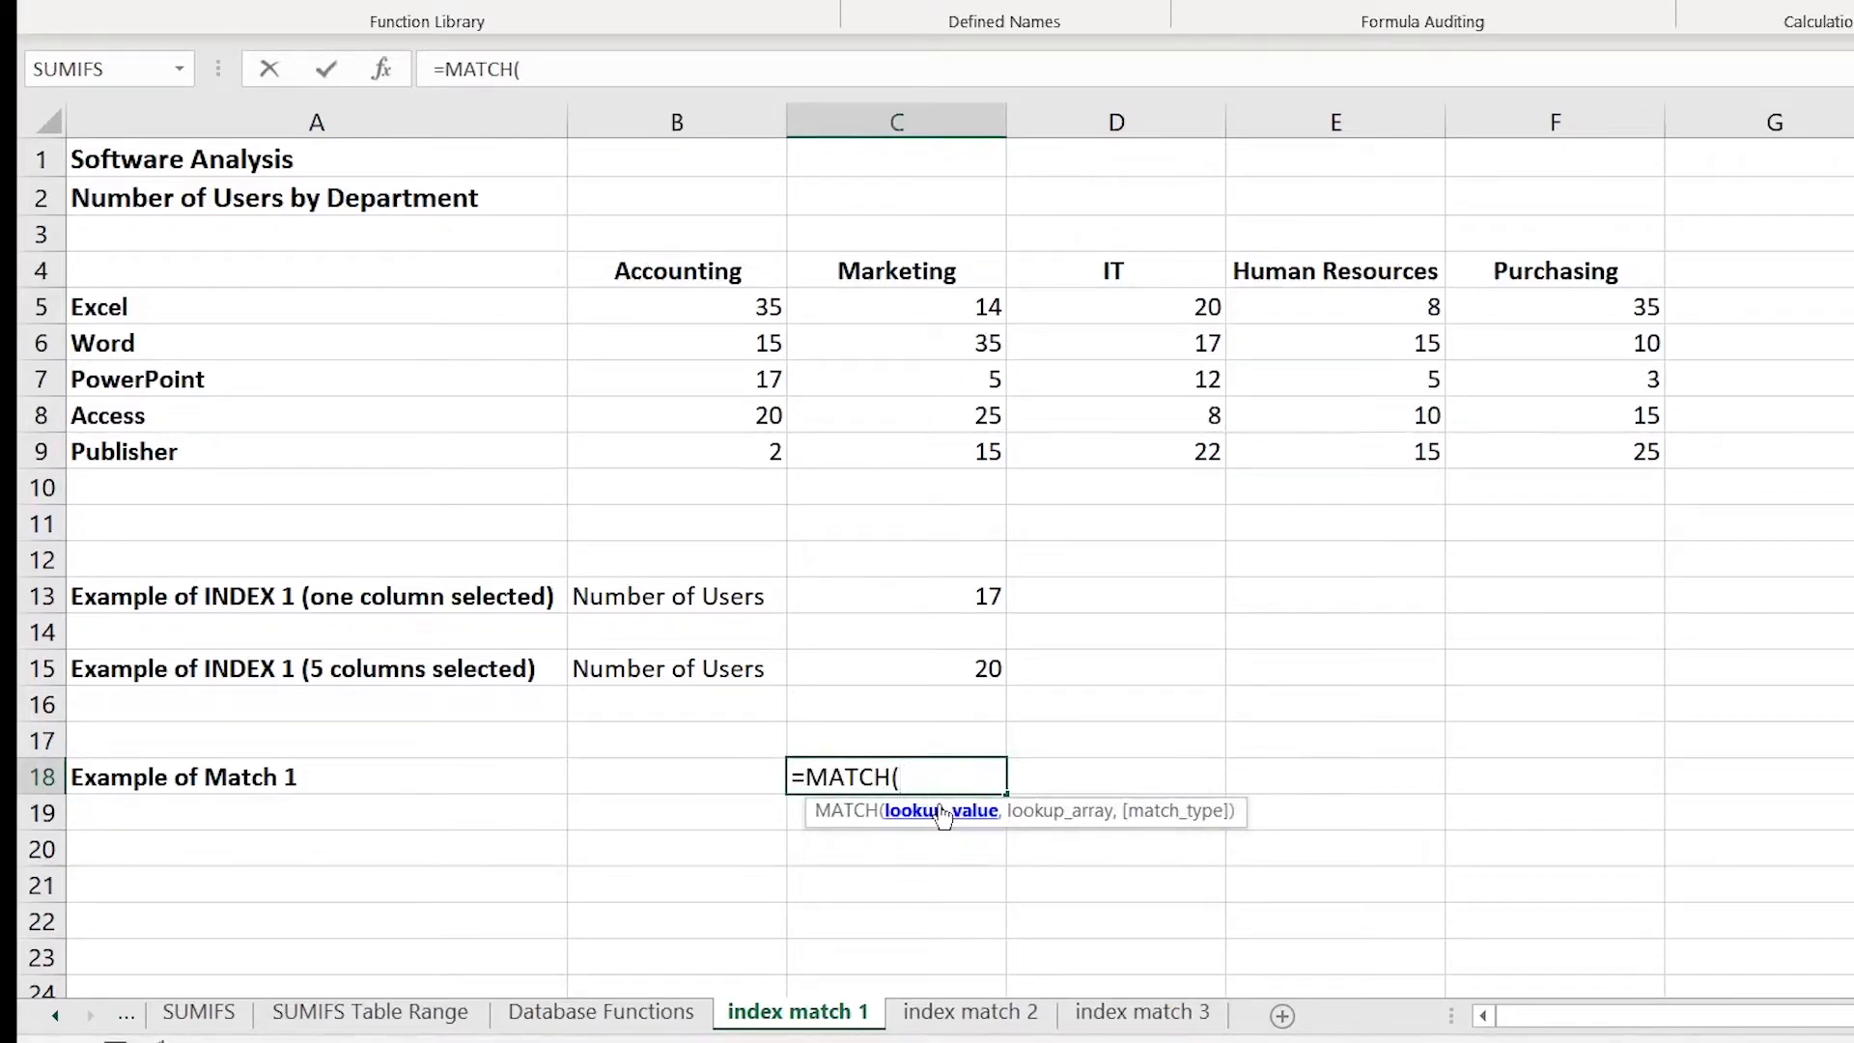
left_click(906, 598)
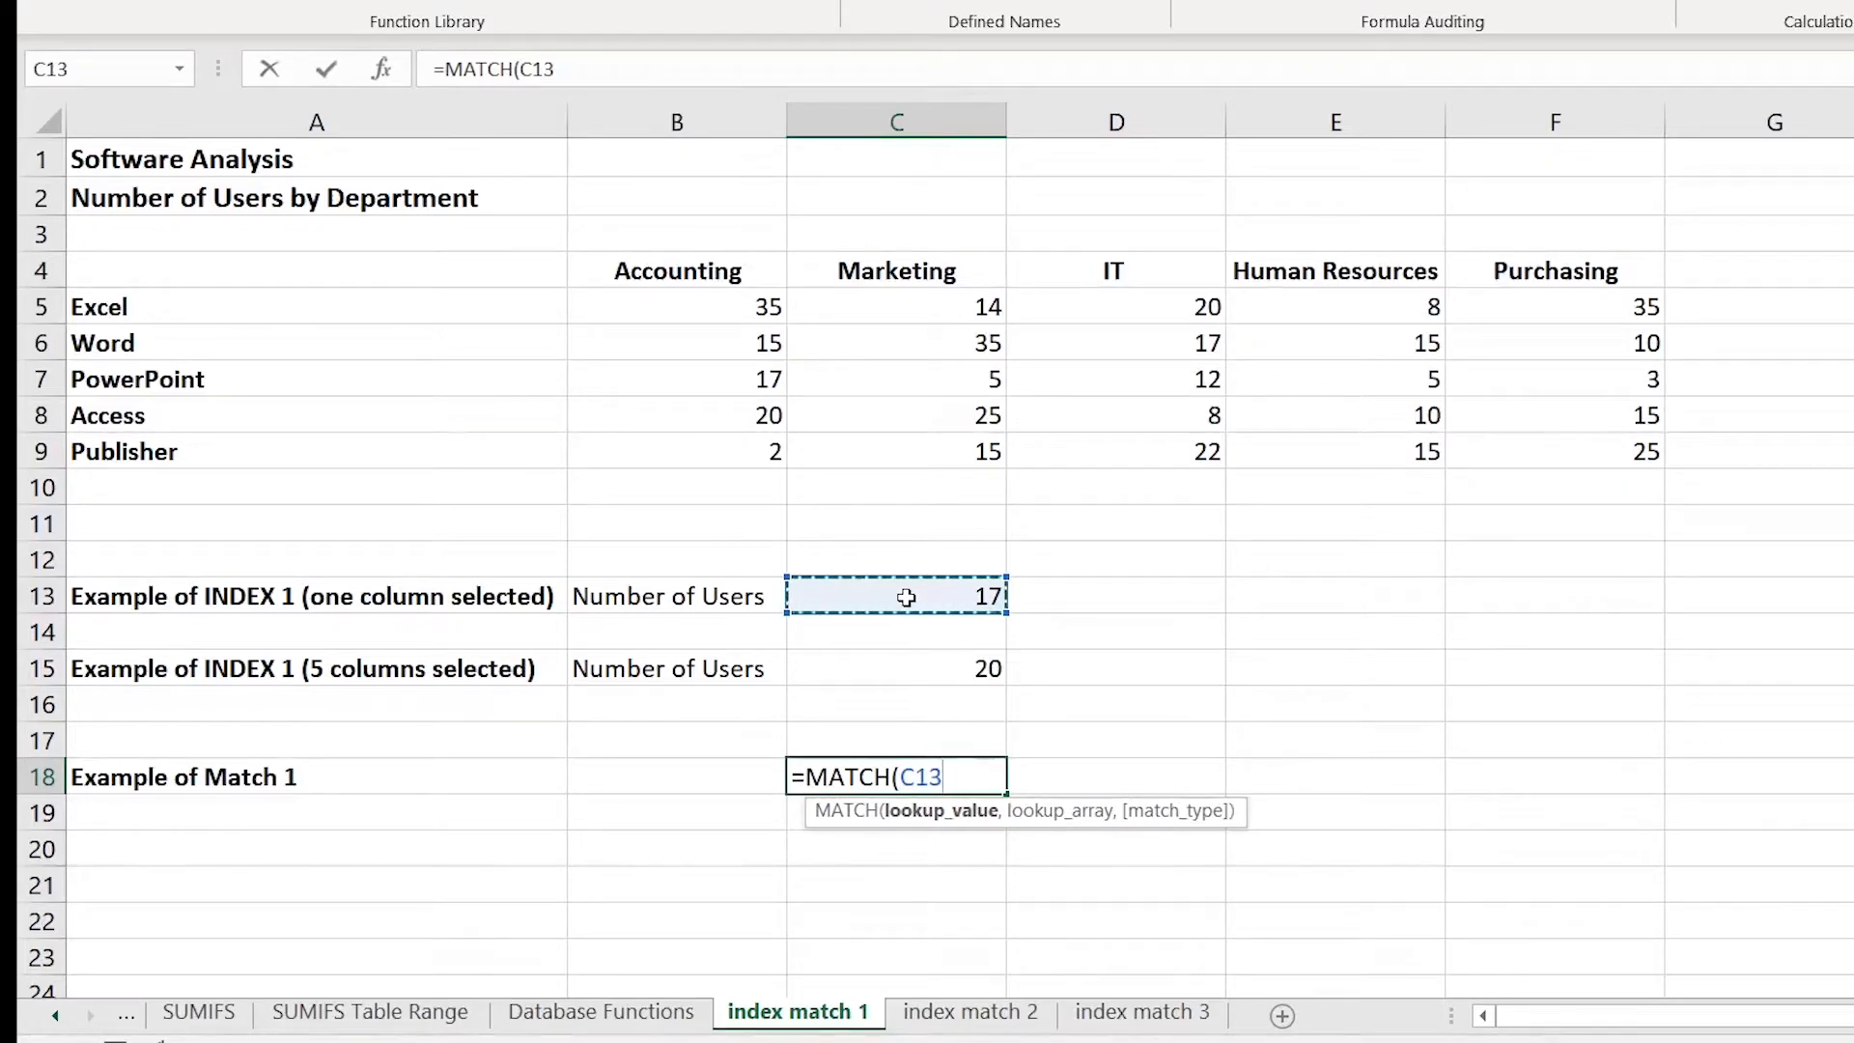
type(",")
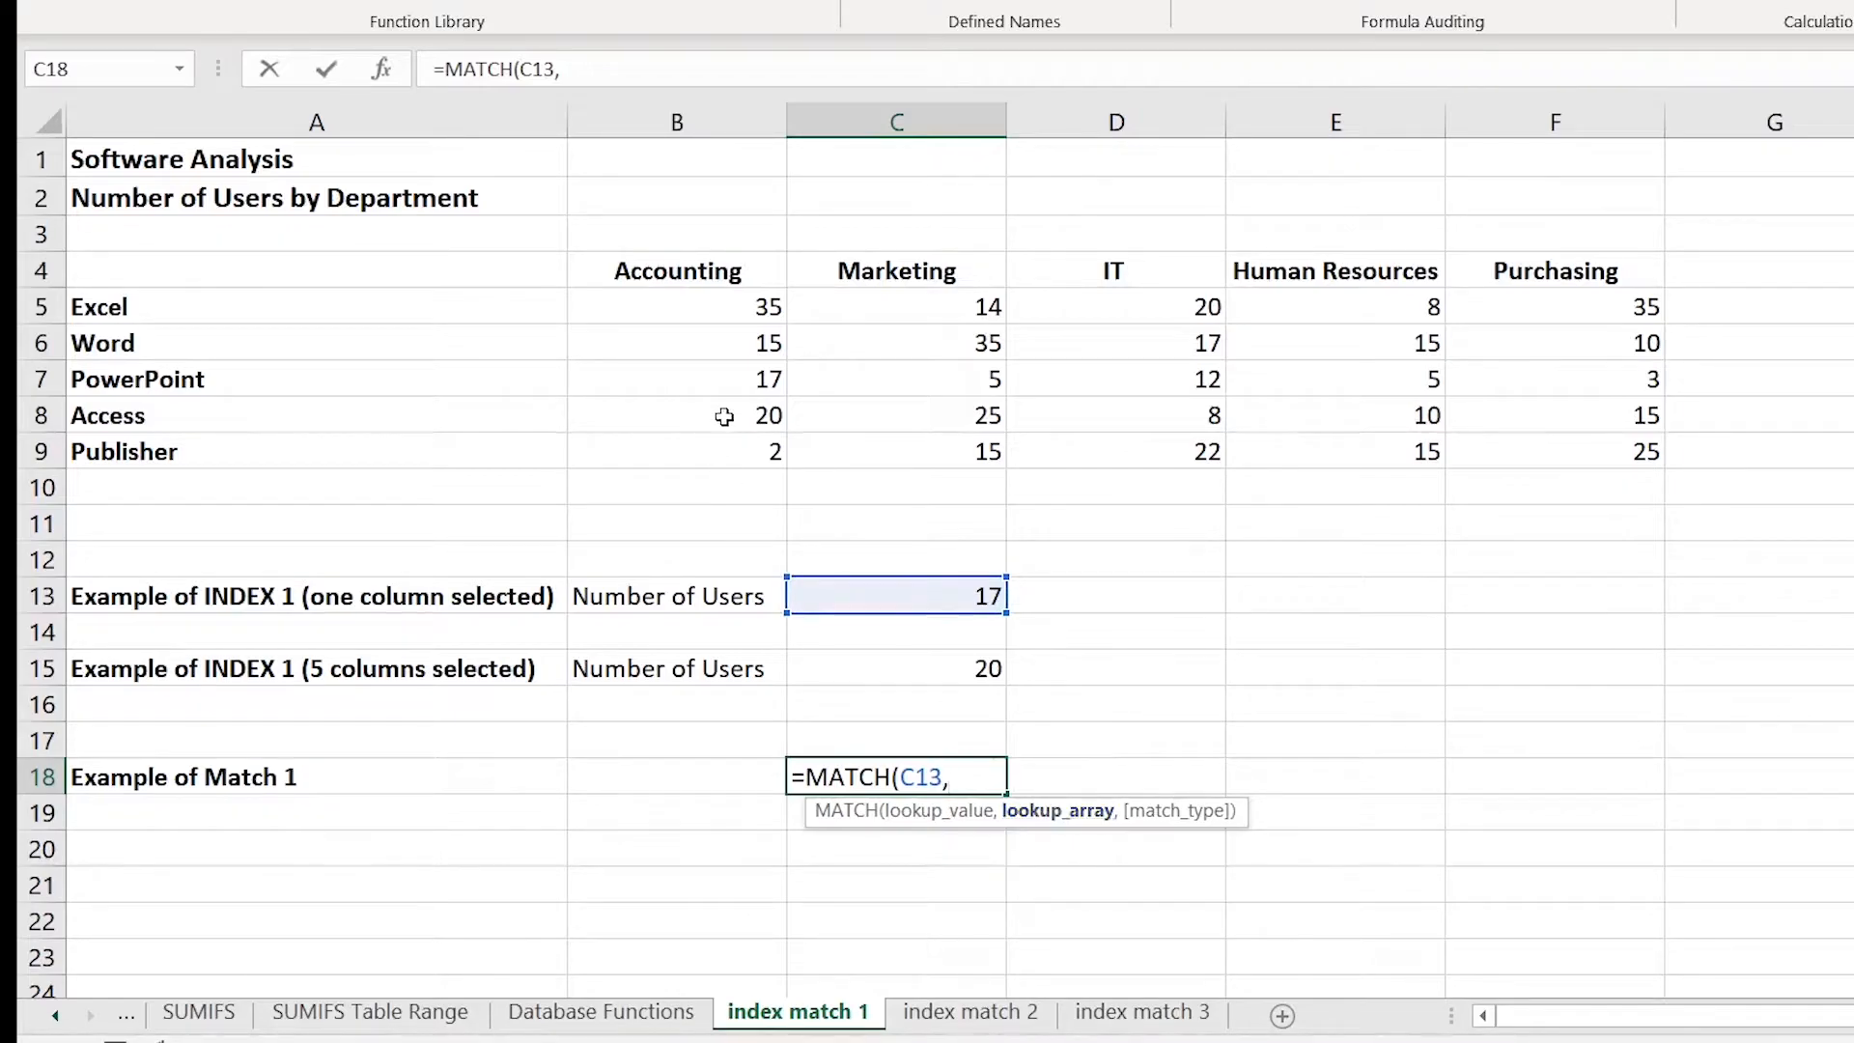
left_click_drag(712, 310, 729, 441)
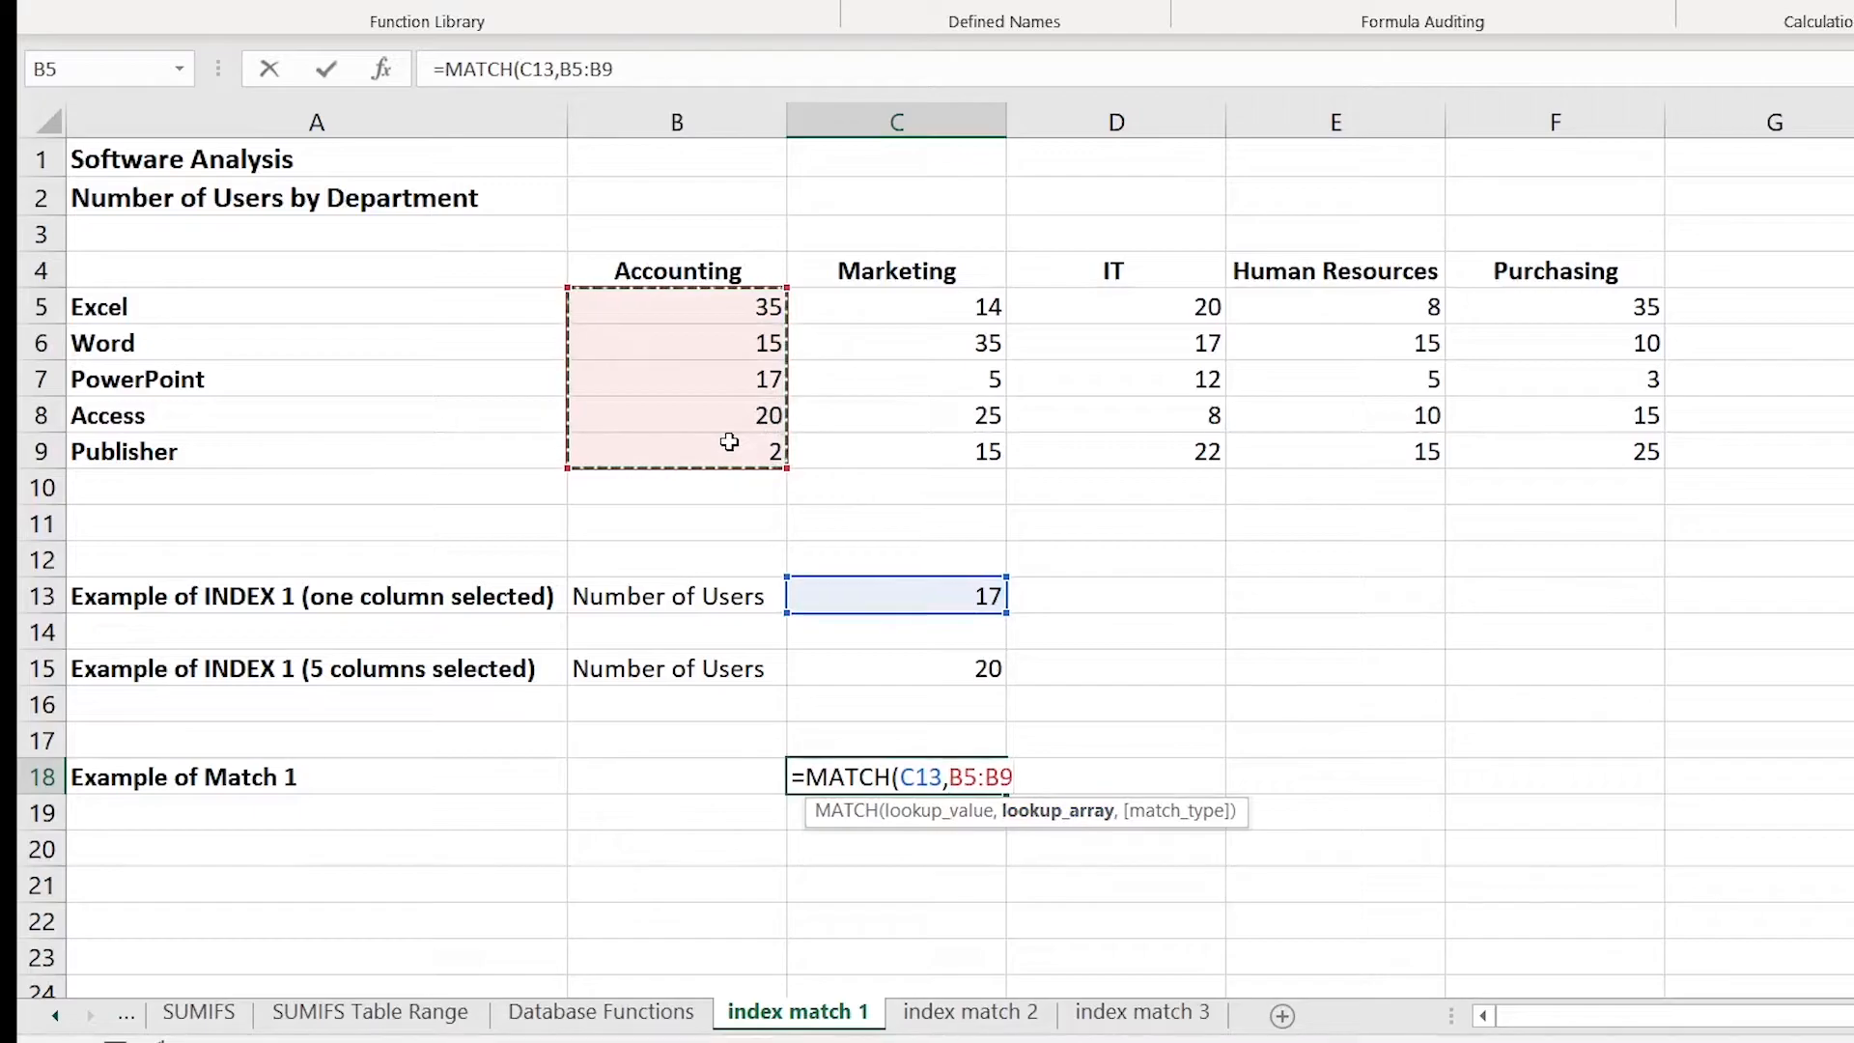
type(",")
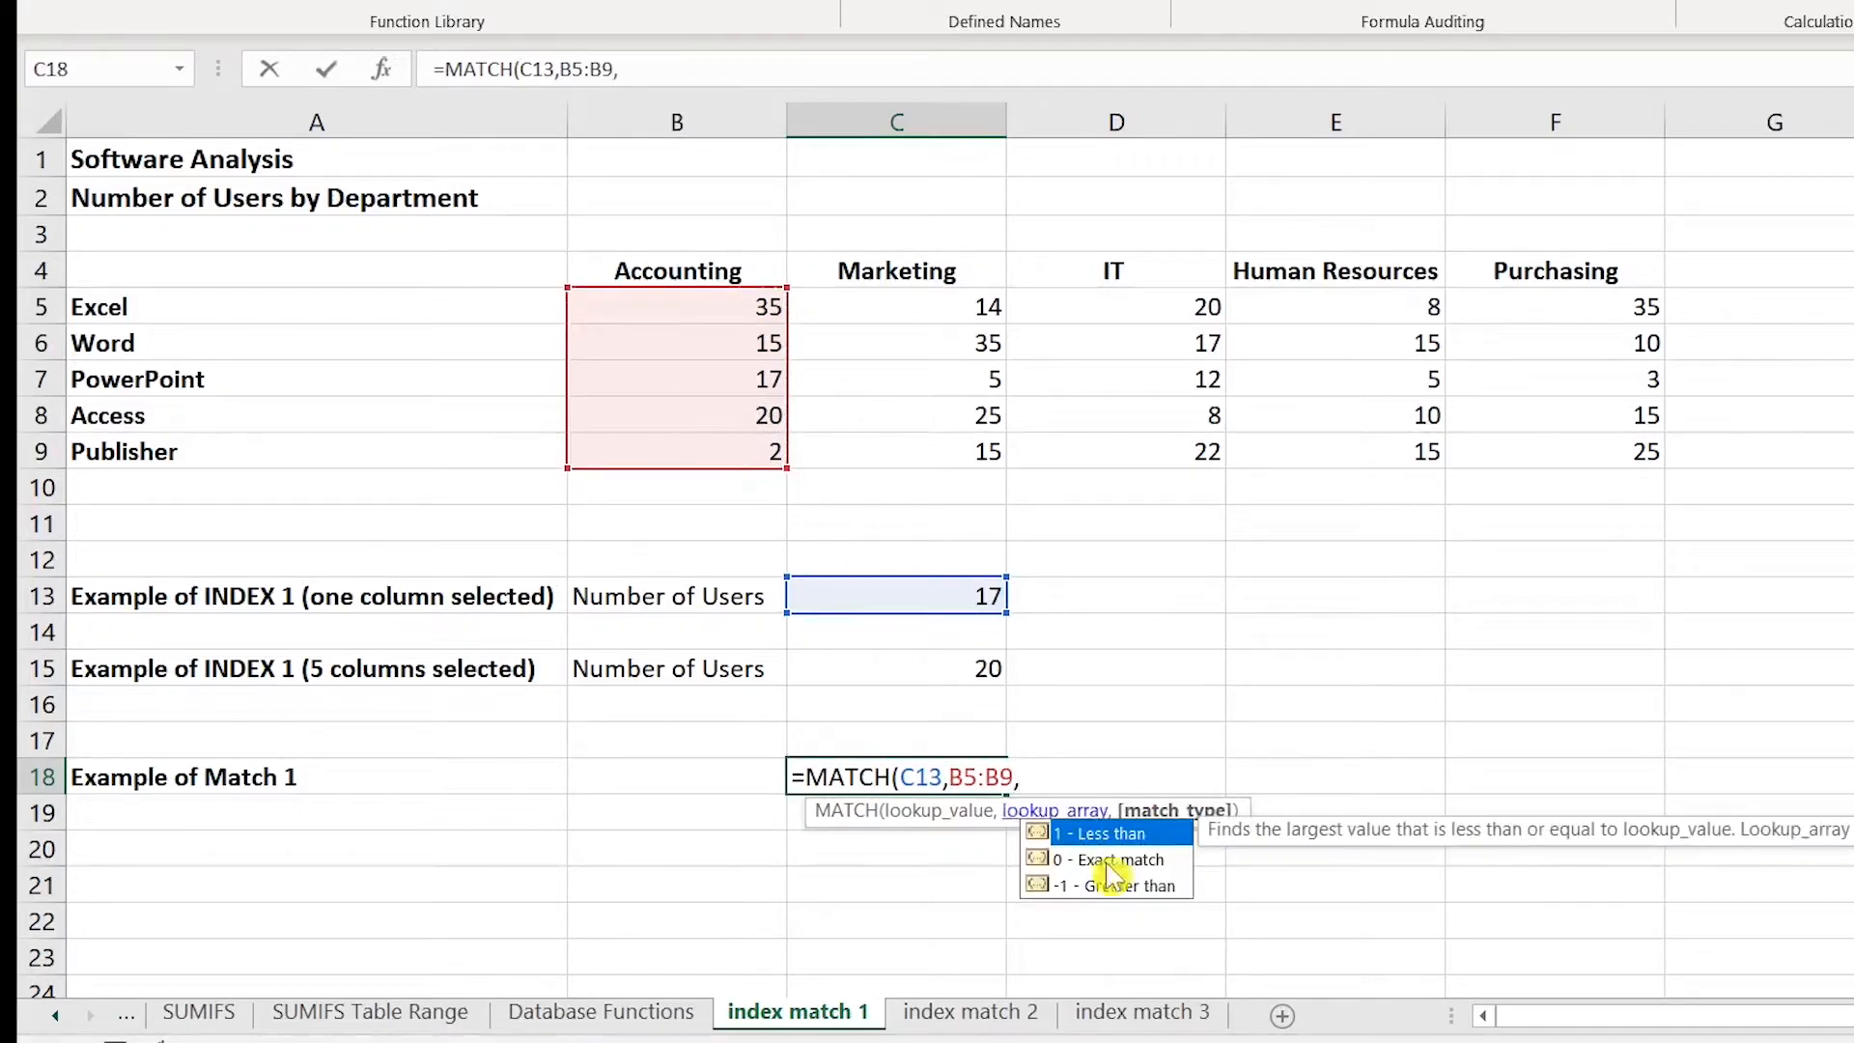
double_click(1142, 863)
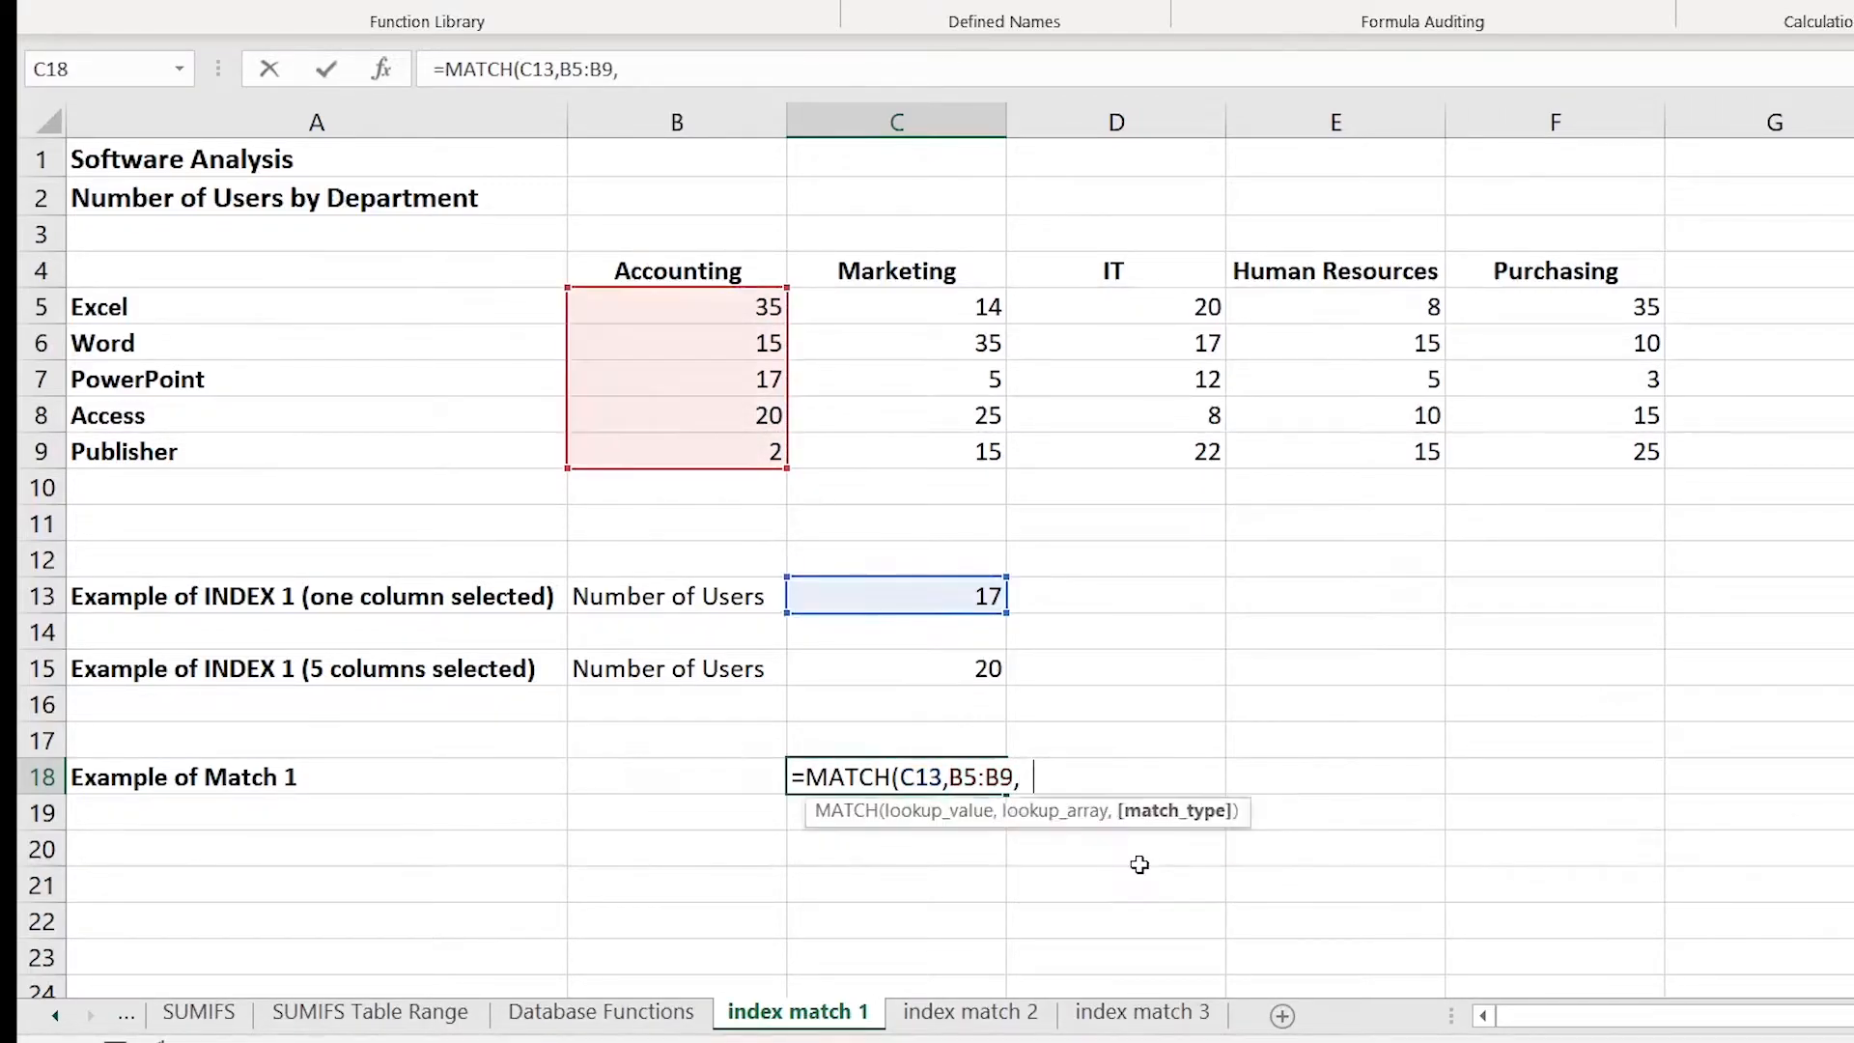
left_click(1048, 776)
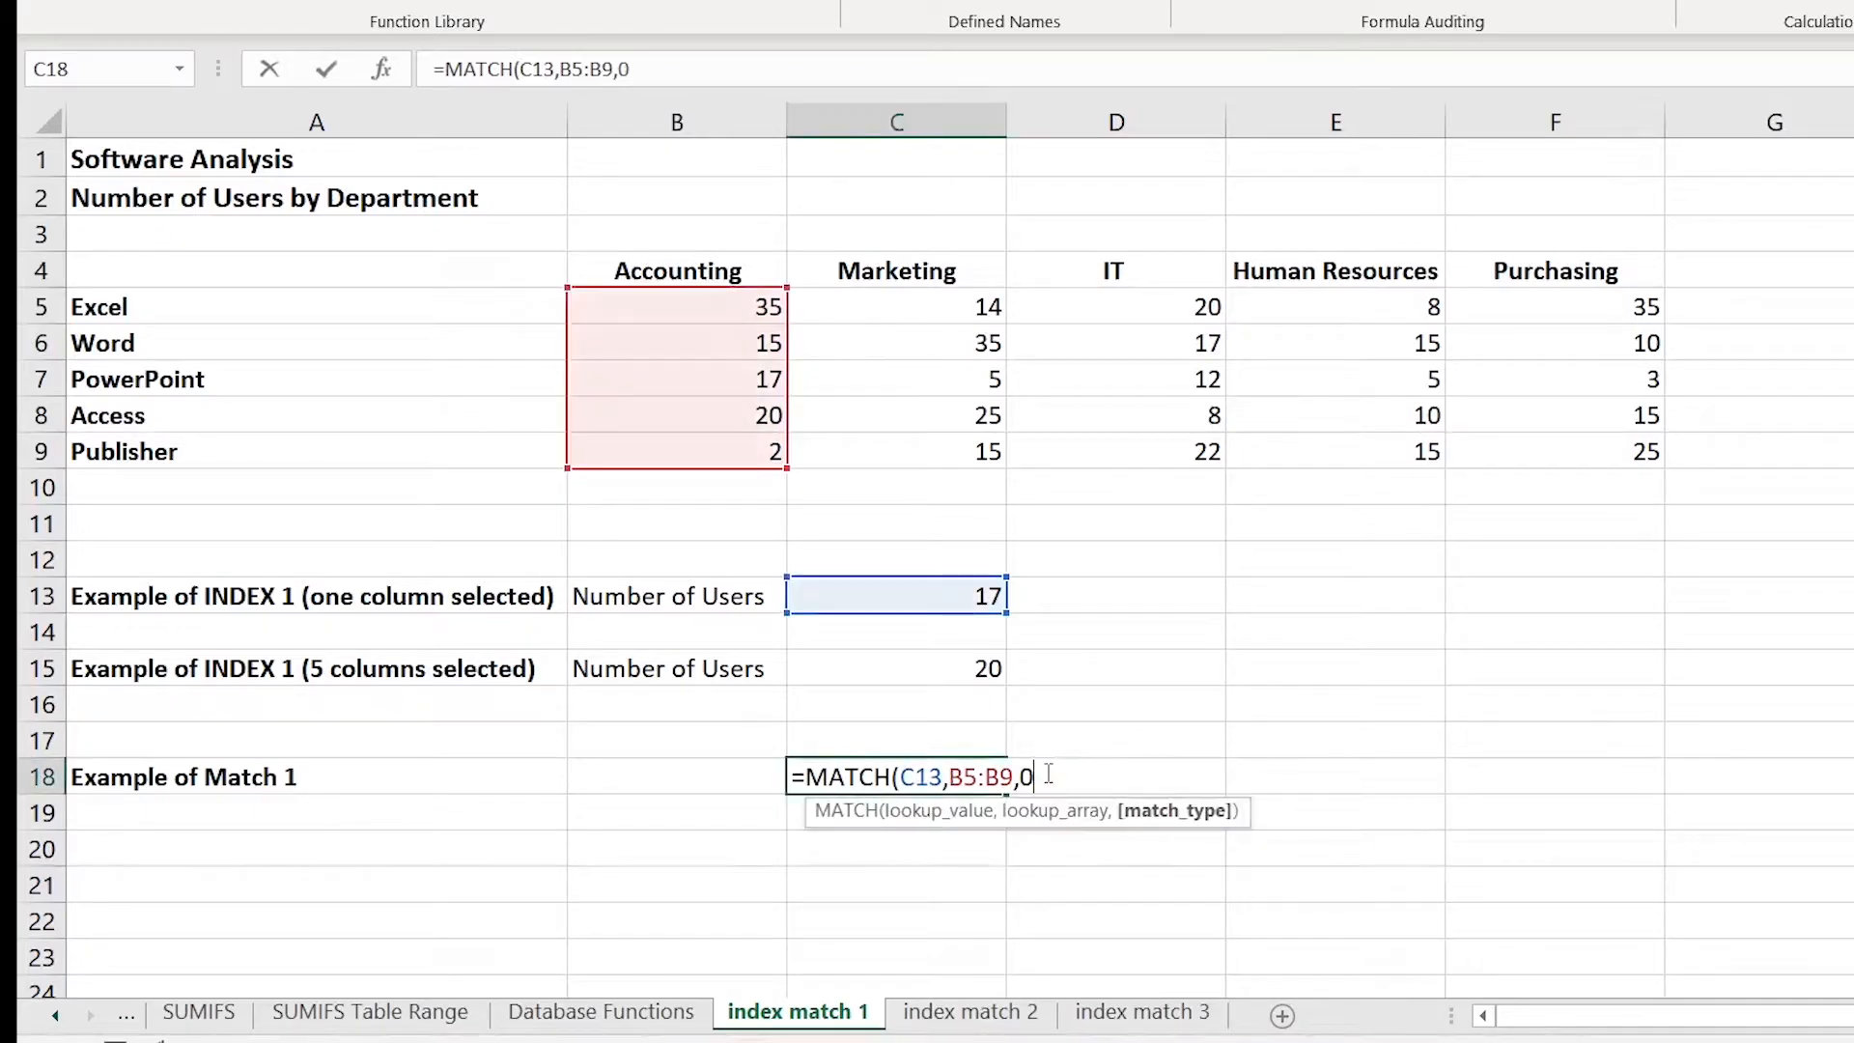
type(")")
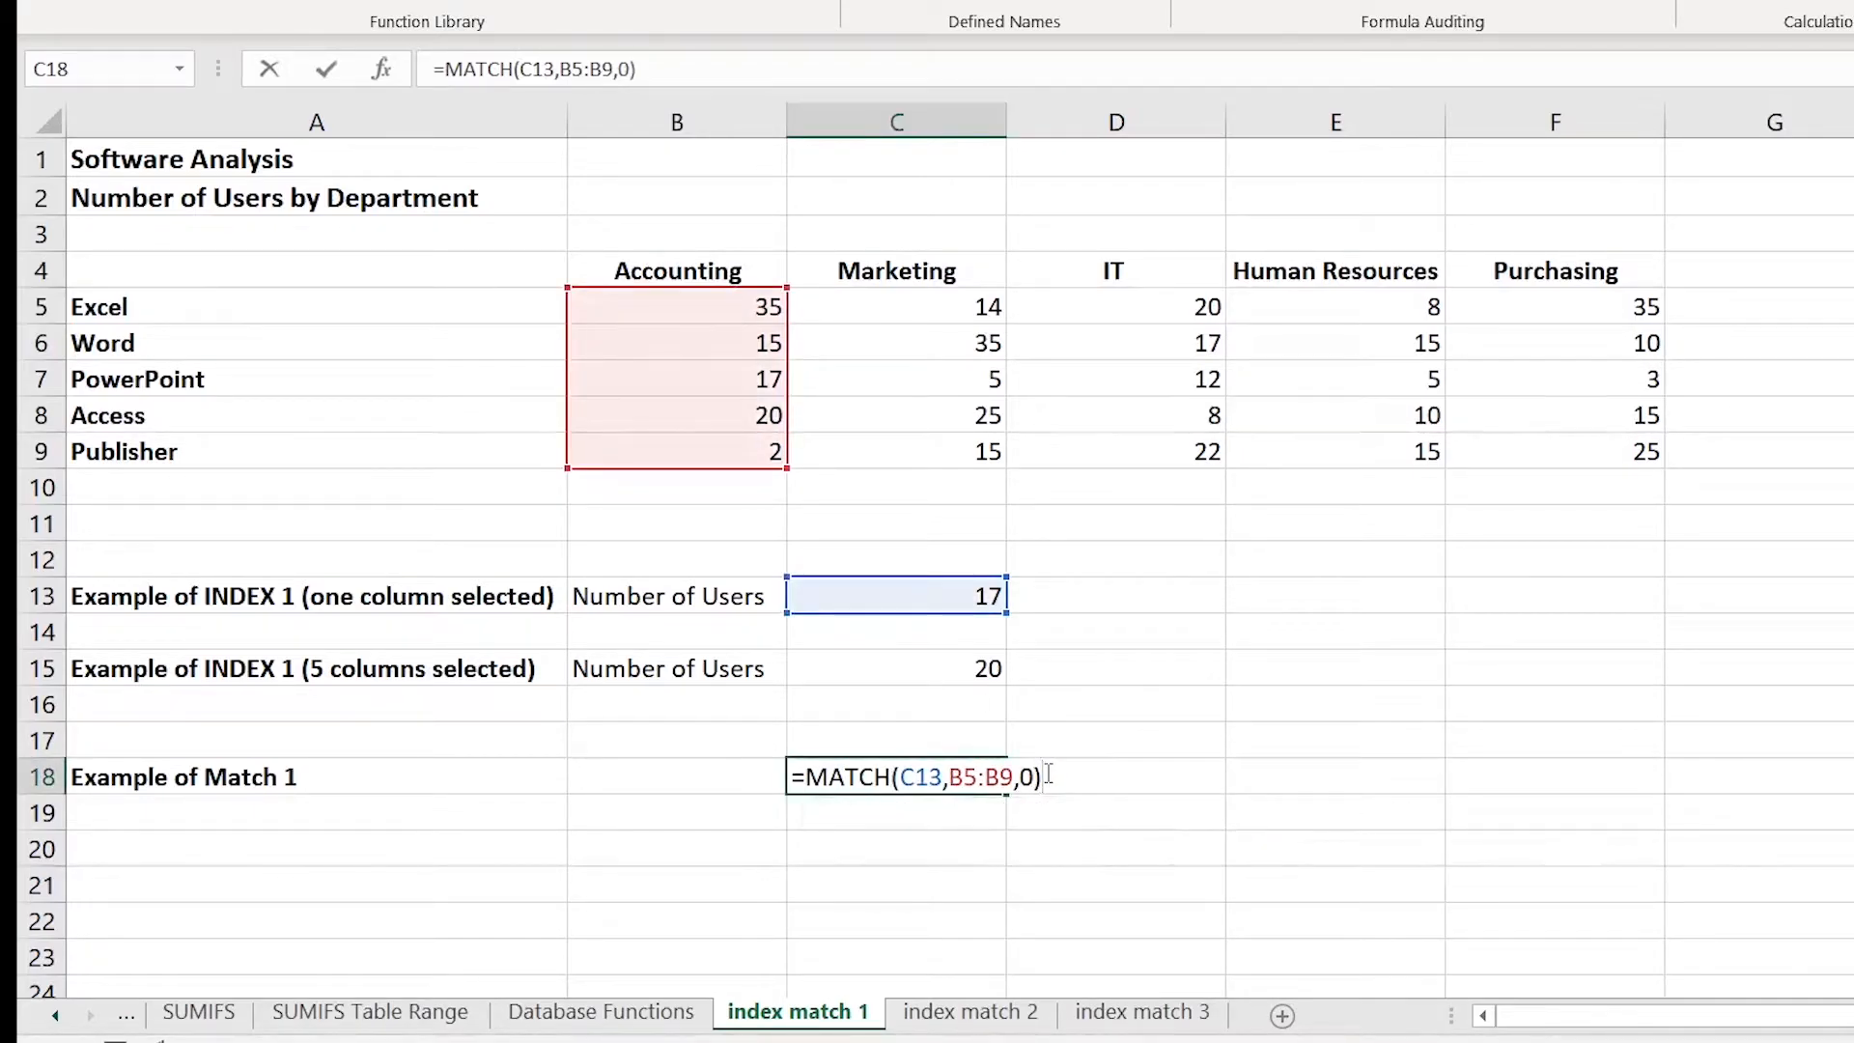
key("Return")
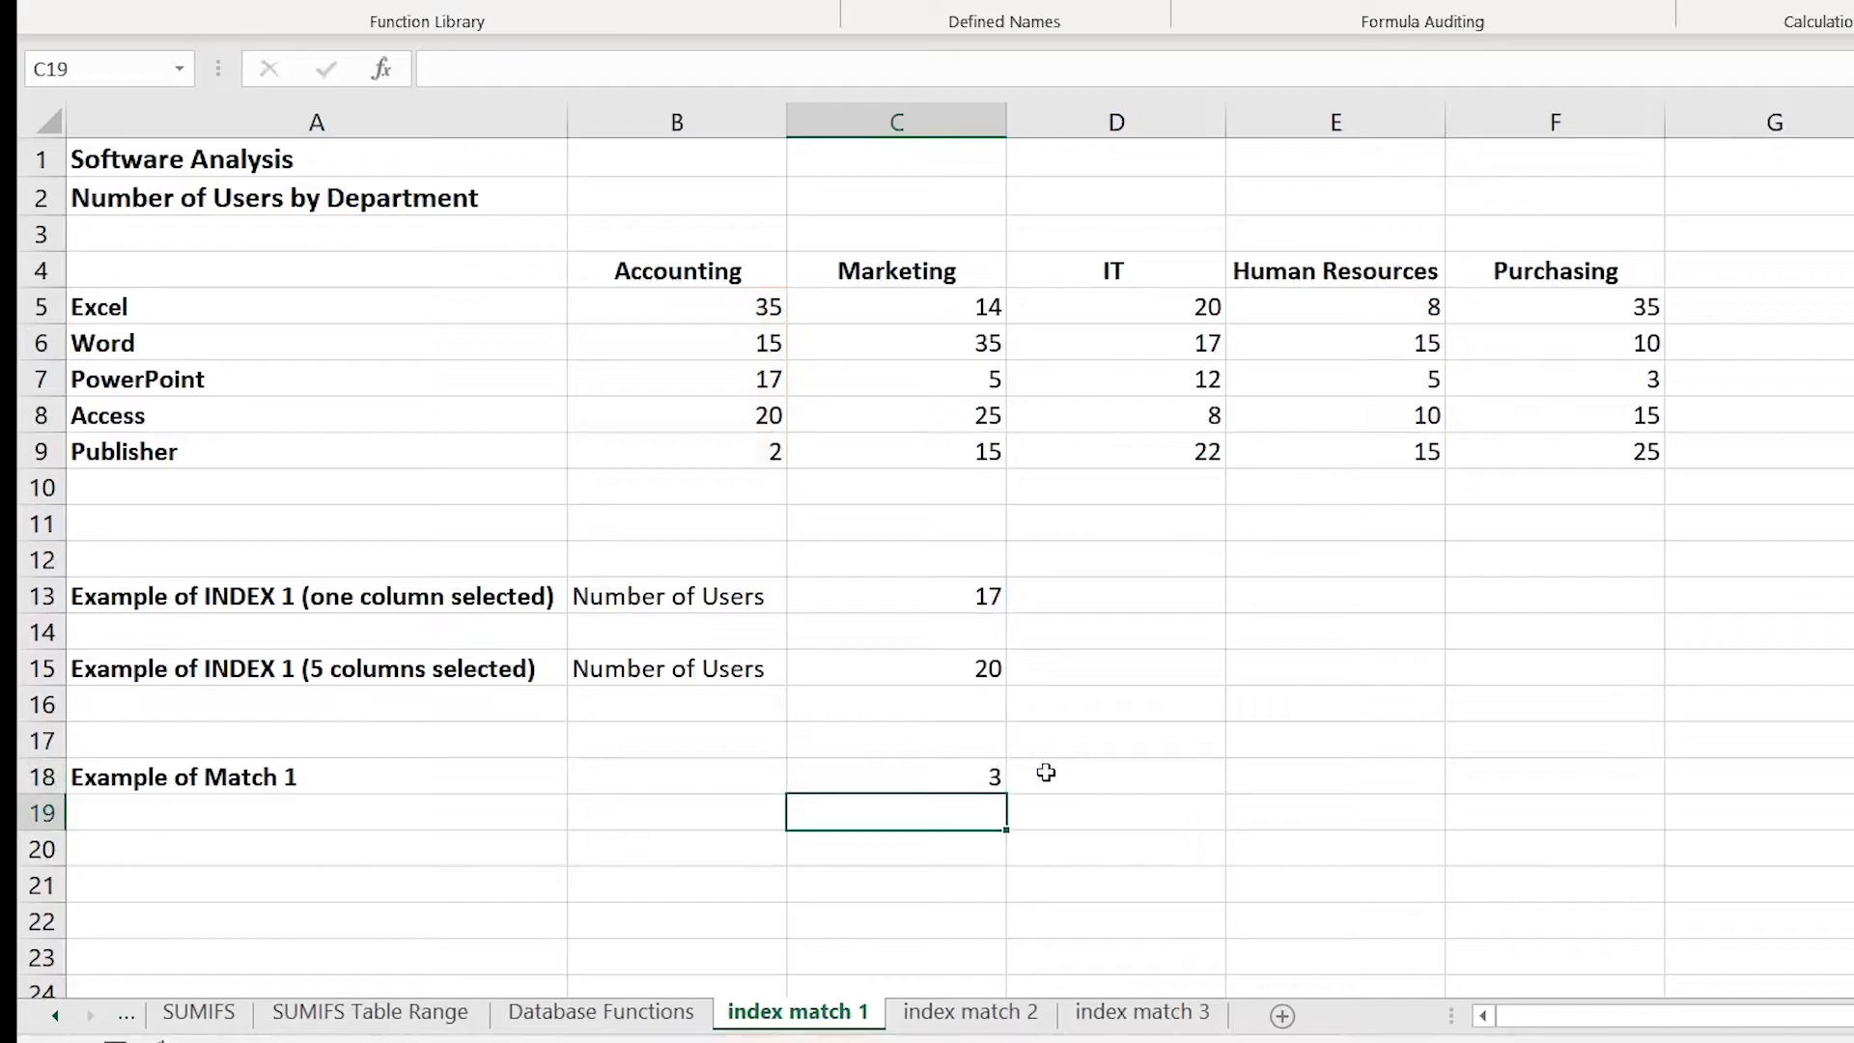
Step: Review the C18 formula, then clear the existing lookup formula from I5
left_click(973, 768)
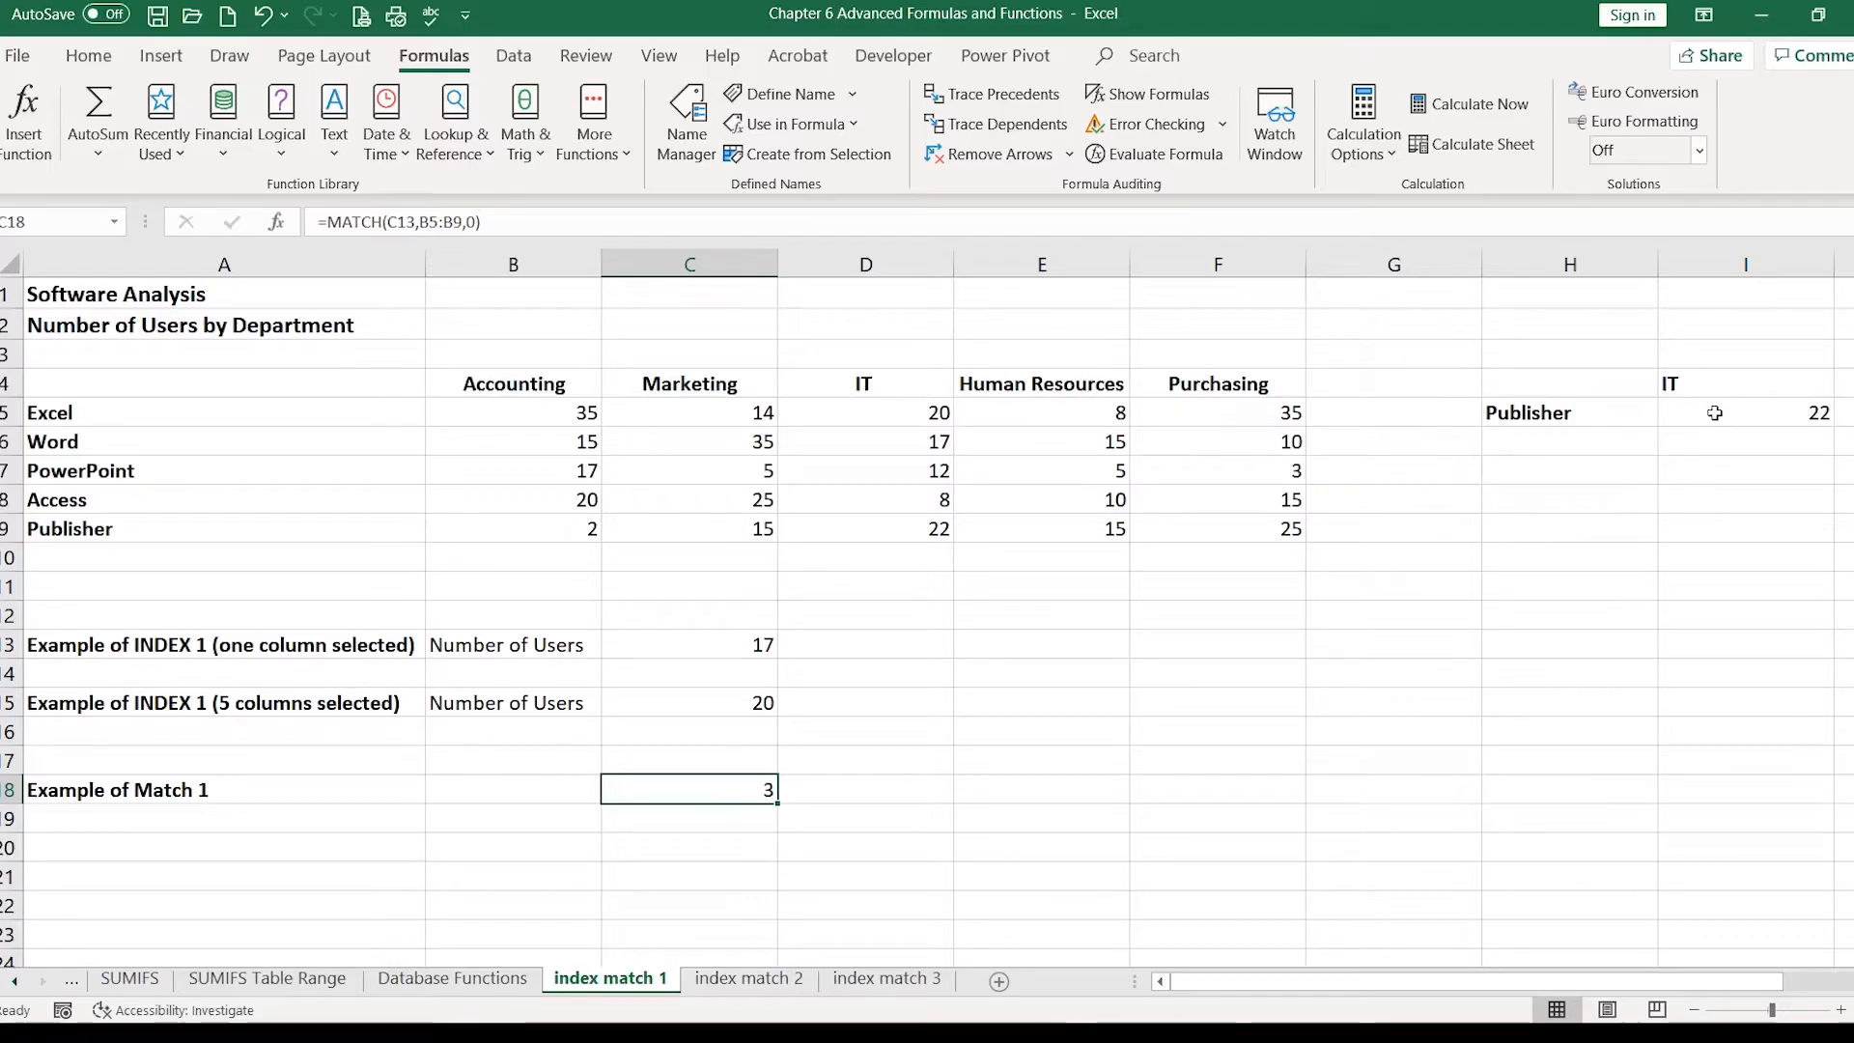
left_click(1715, 412)
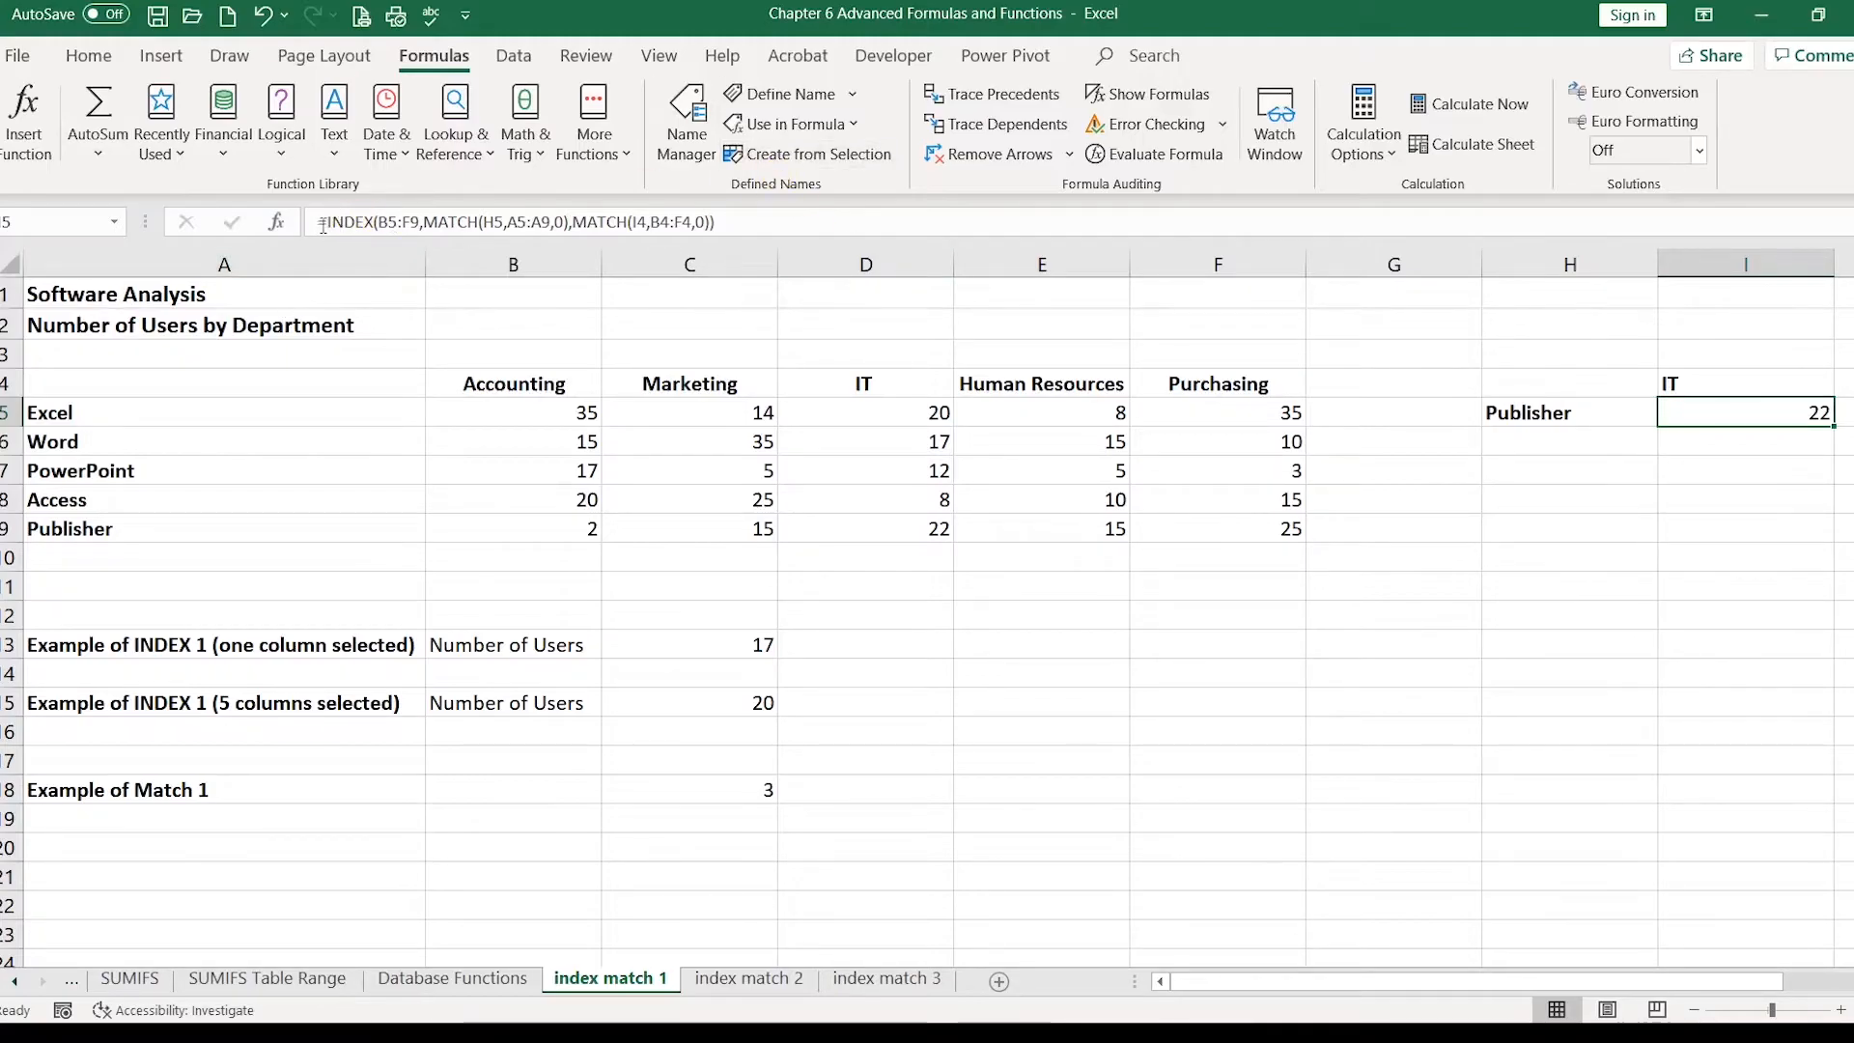
left_click_drag(319, 221, 775, 220)
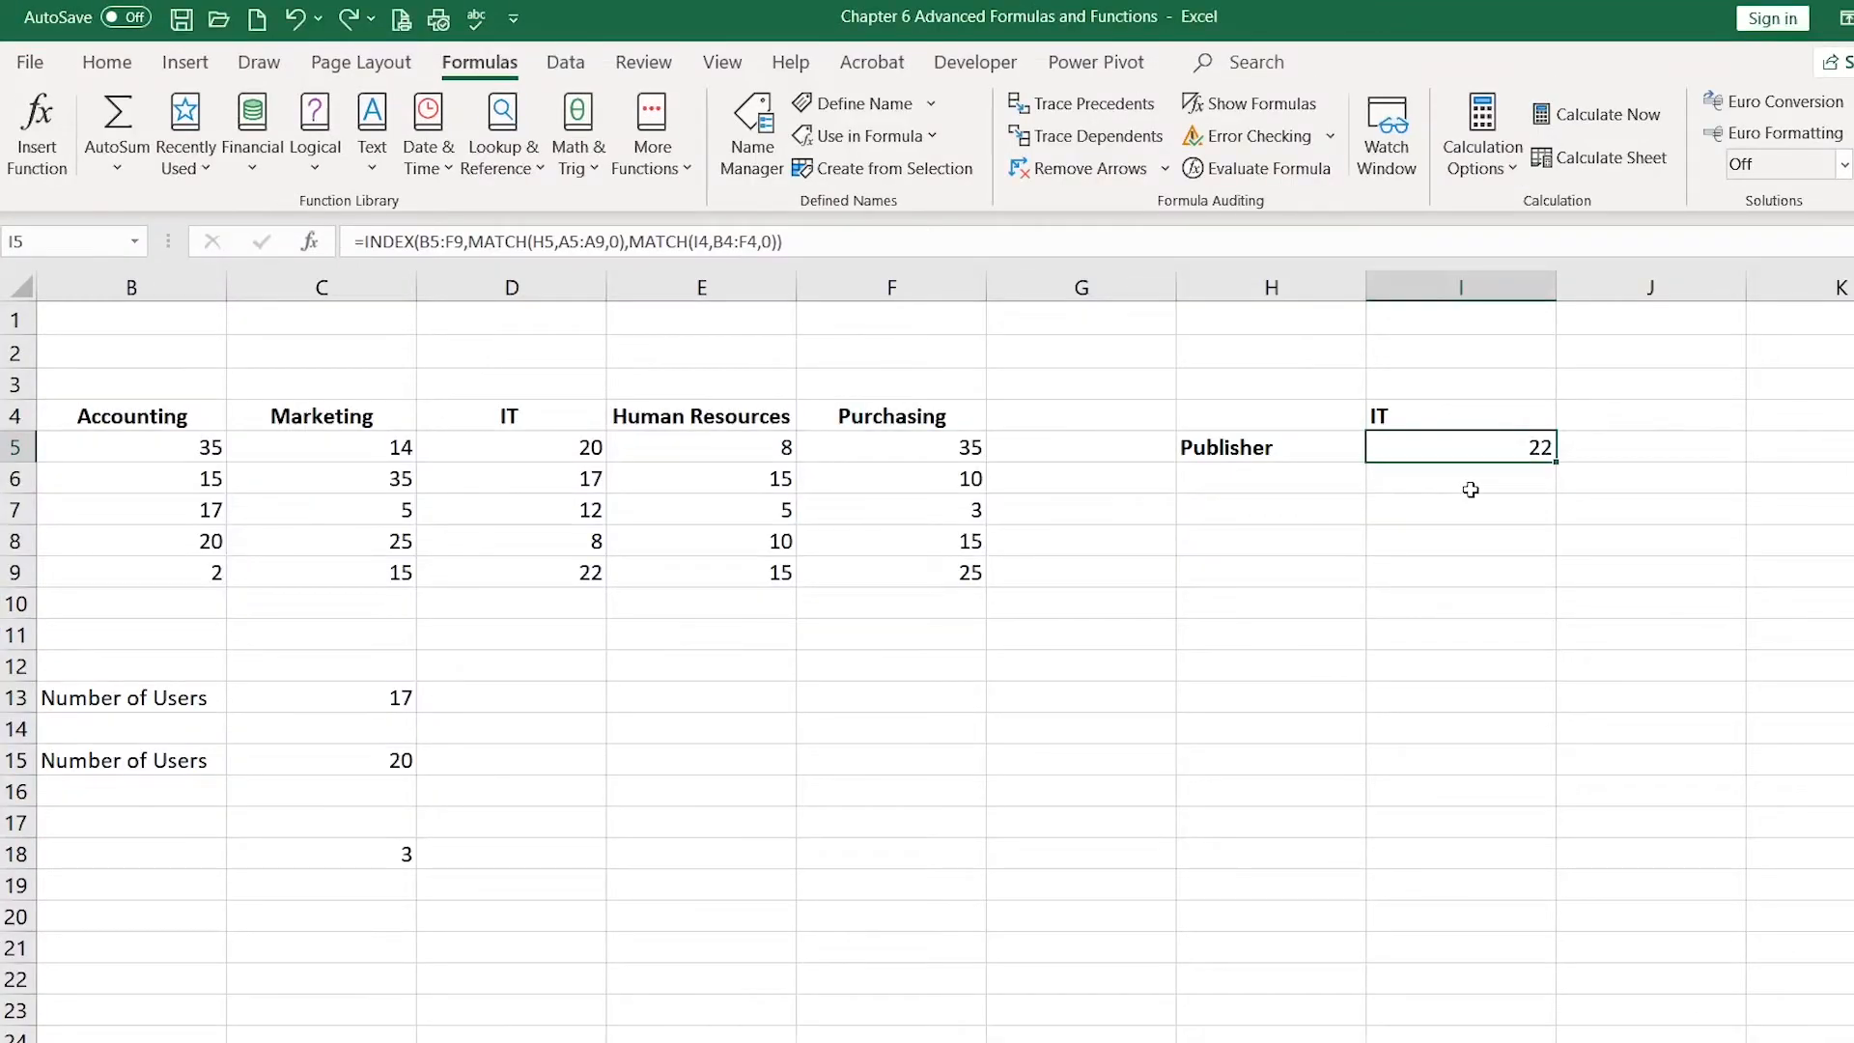
key("Delete")
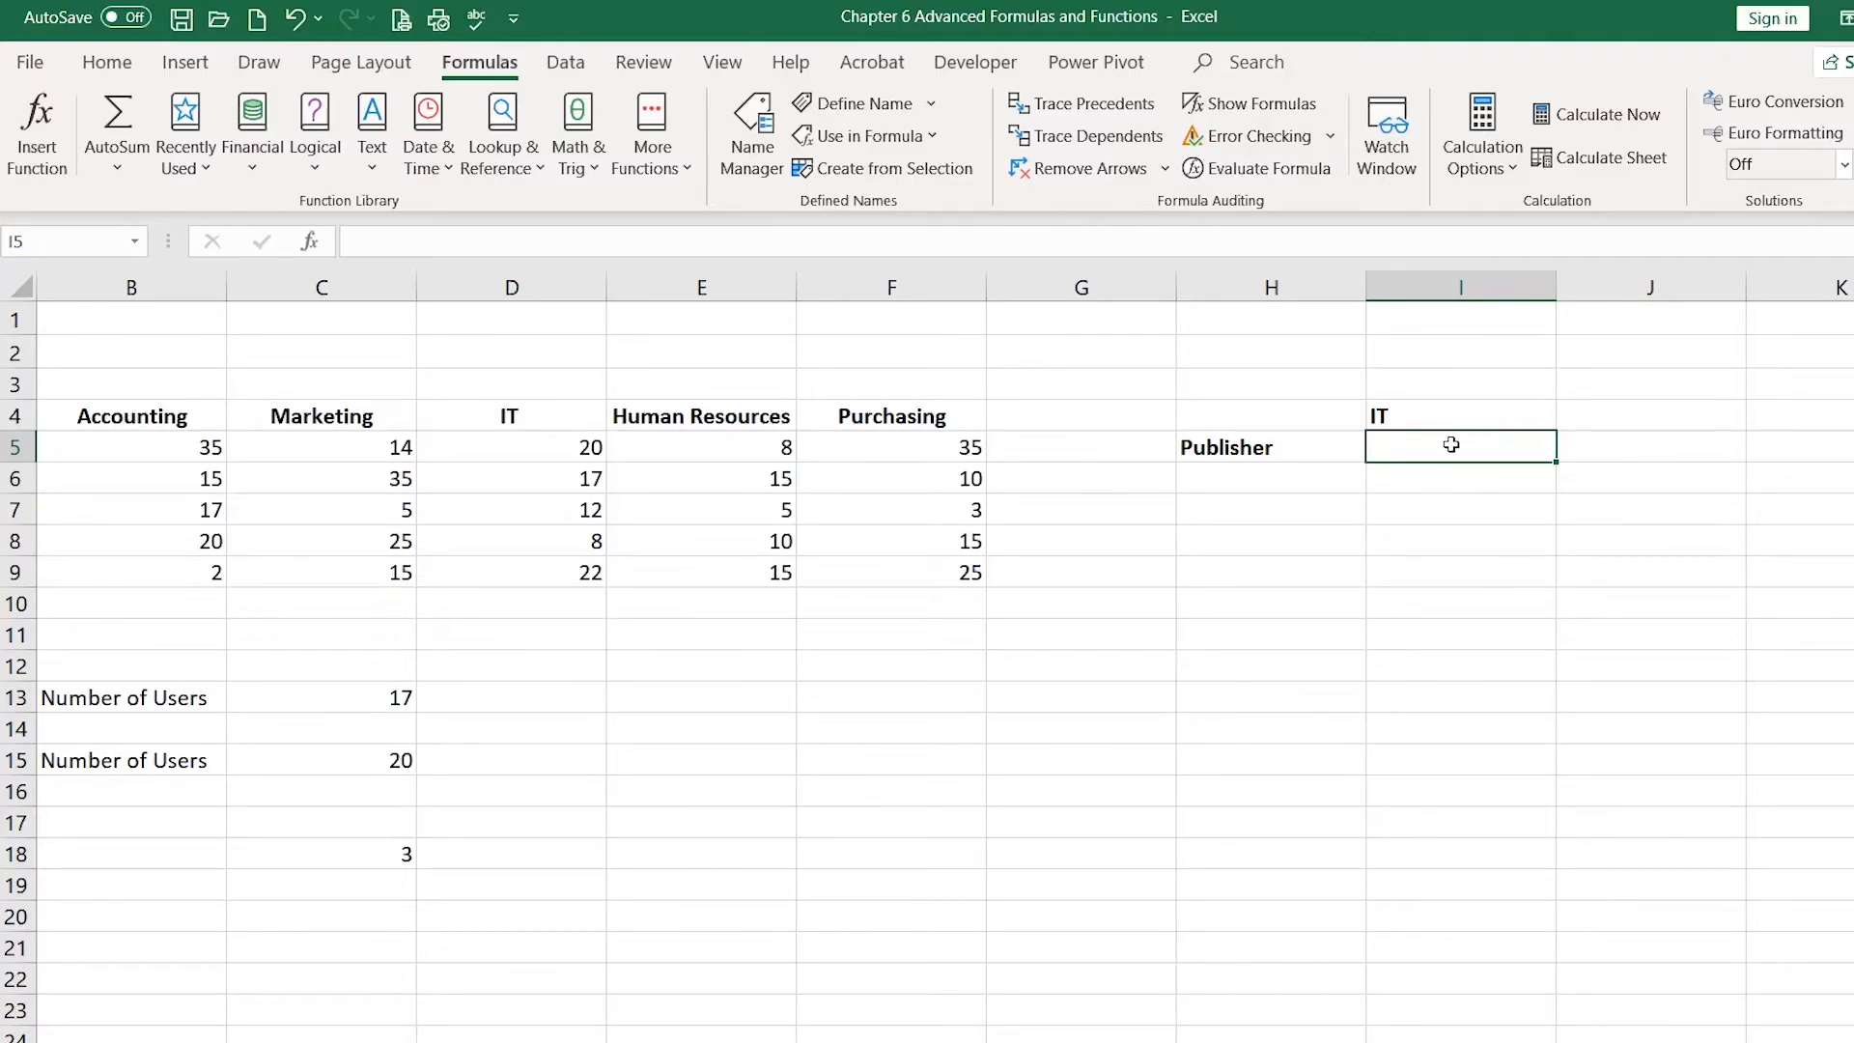
Step: In I5, begin =index(B5:F9,MATCH(H5,A5:A9,0)) so the row number comes from matching the H5 software name exactly
type("=in")
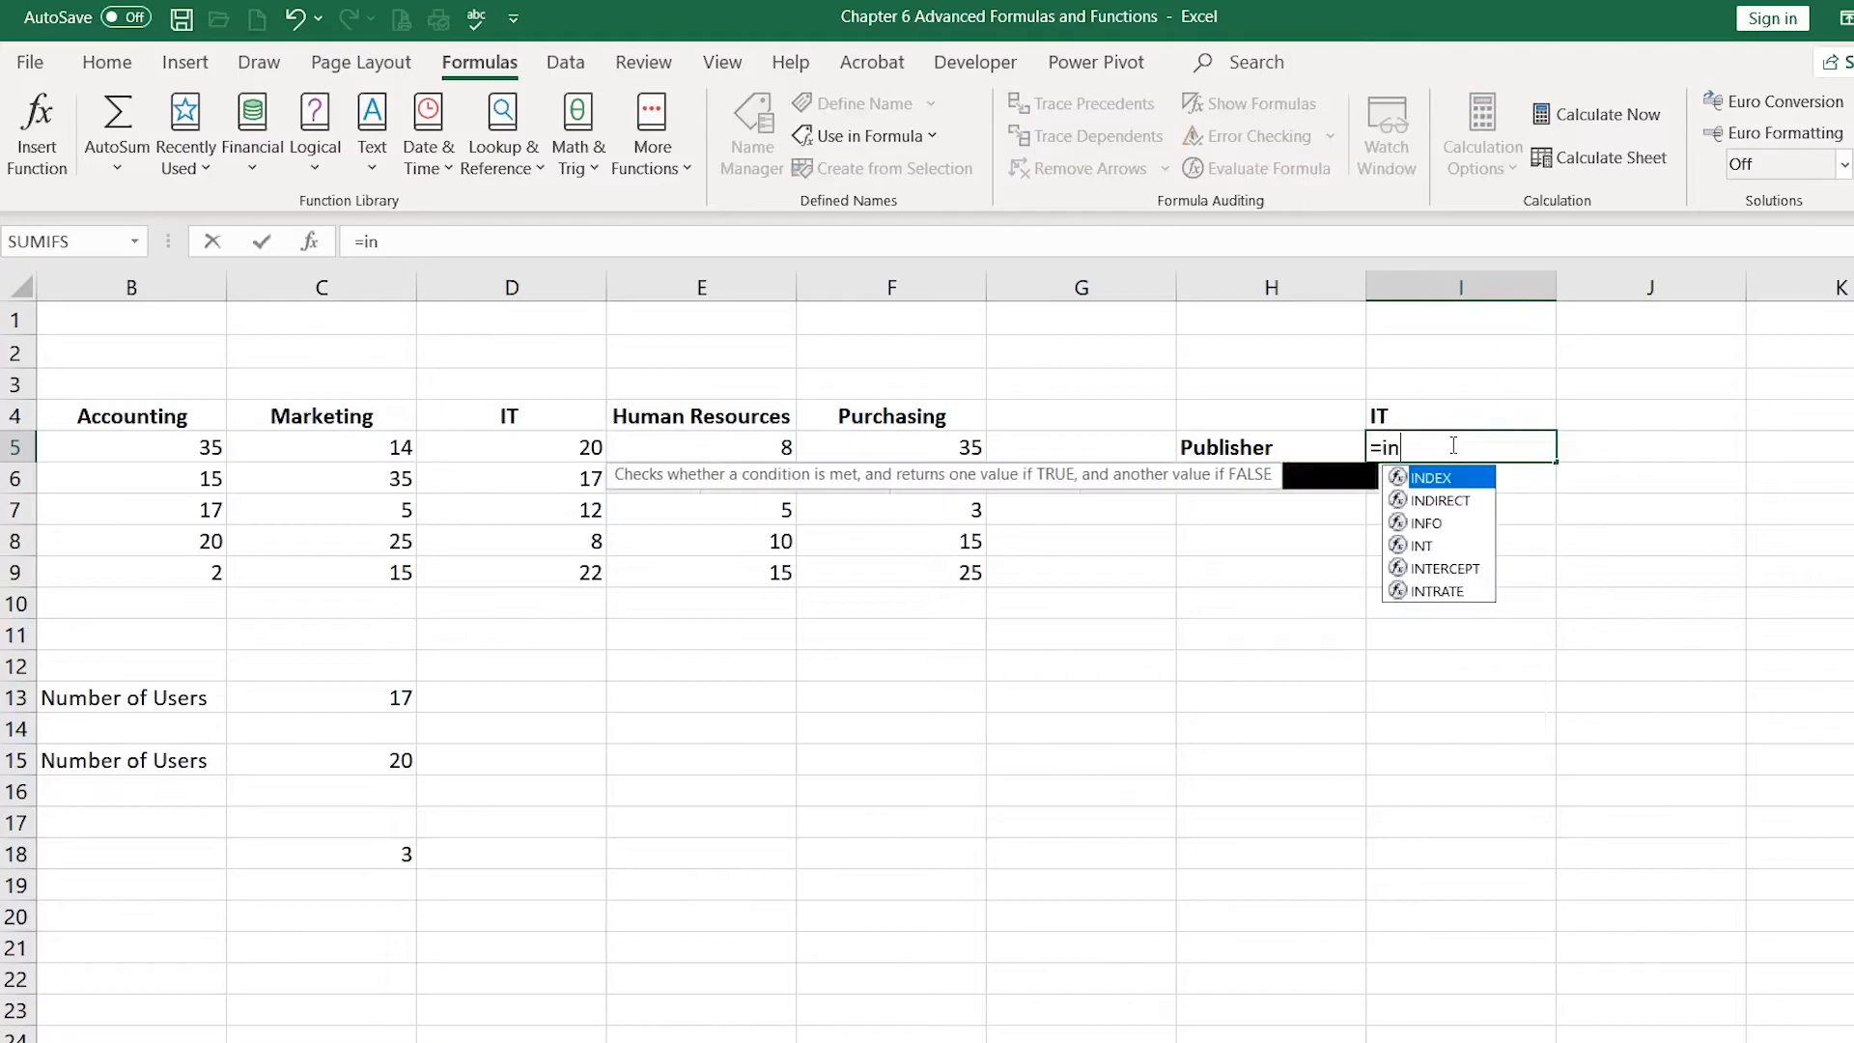
type("dex(")
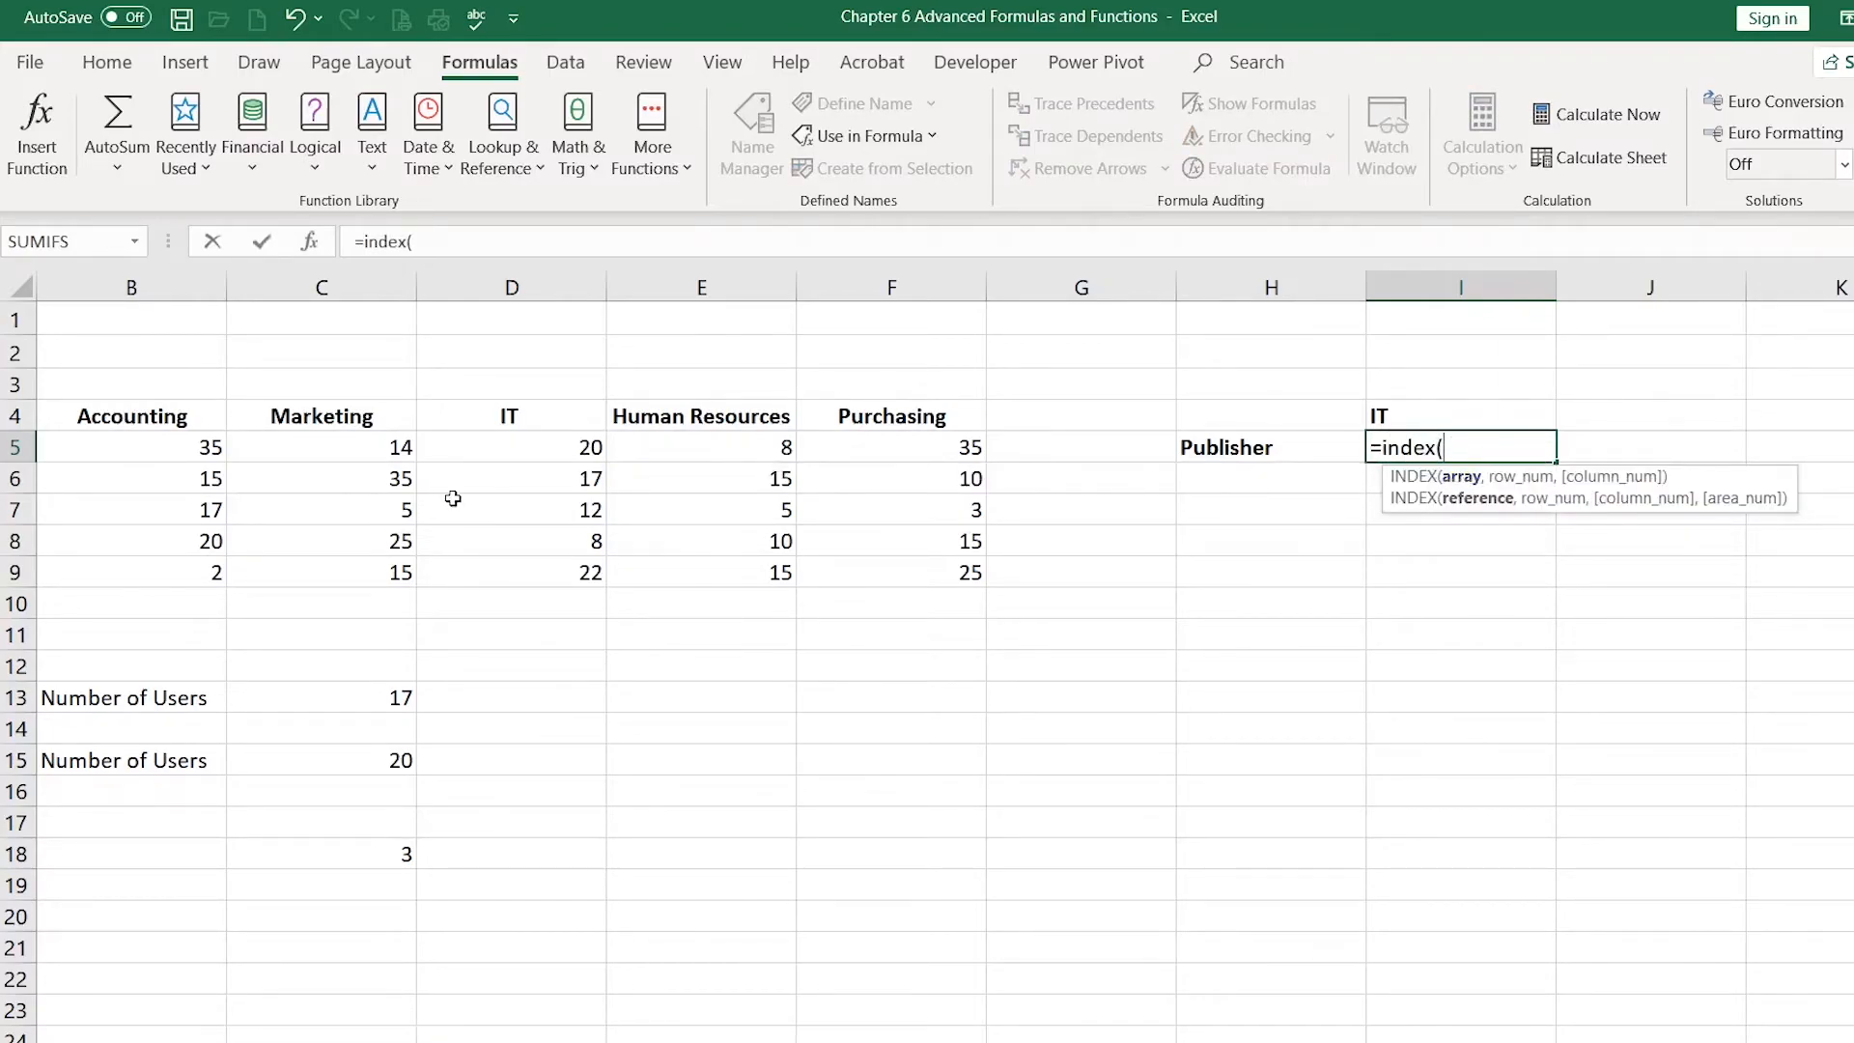
left_click_drag(121, 449, 865, 579)
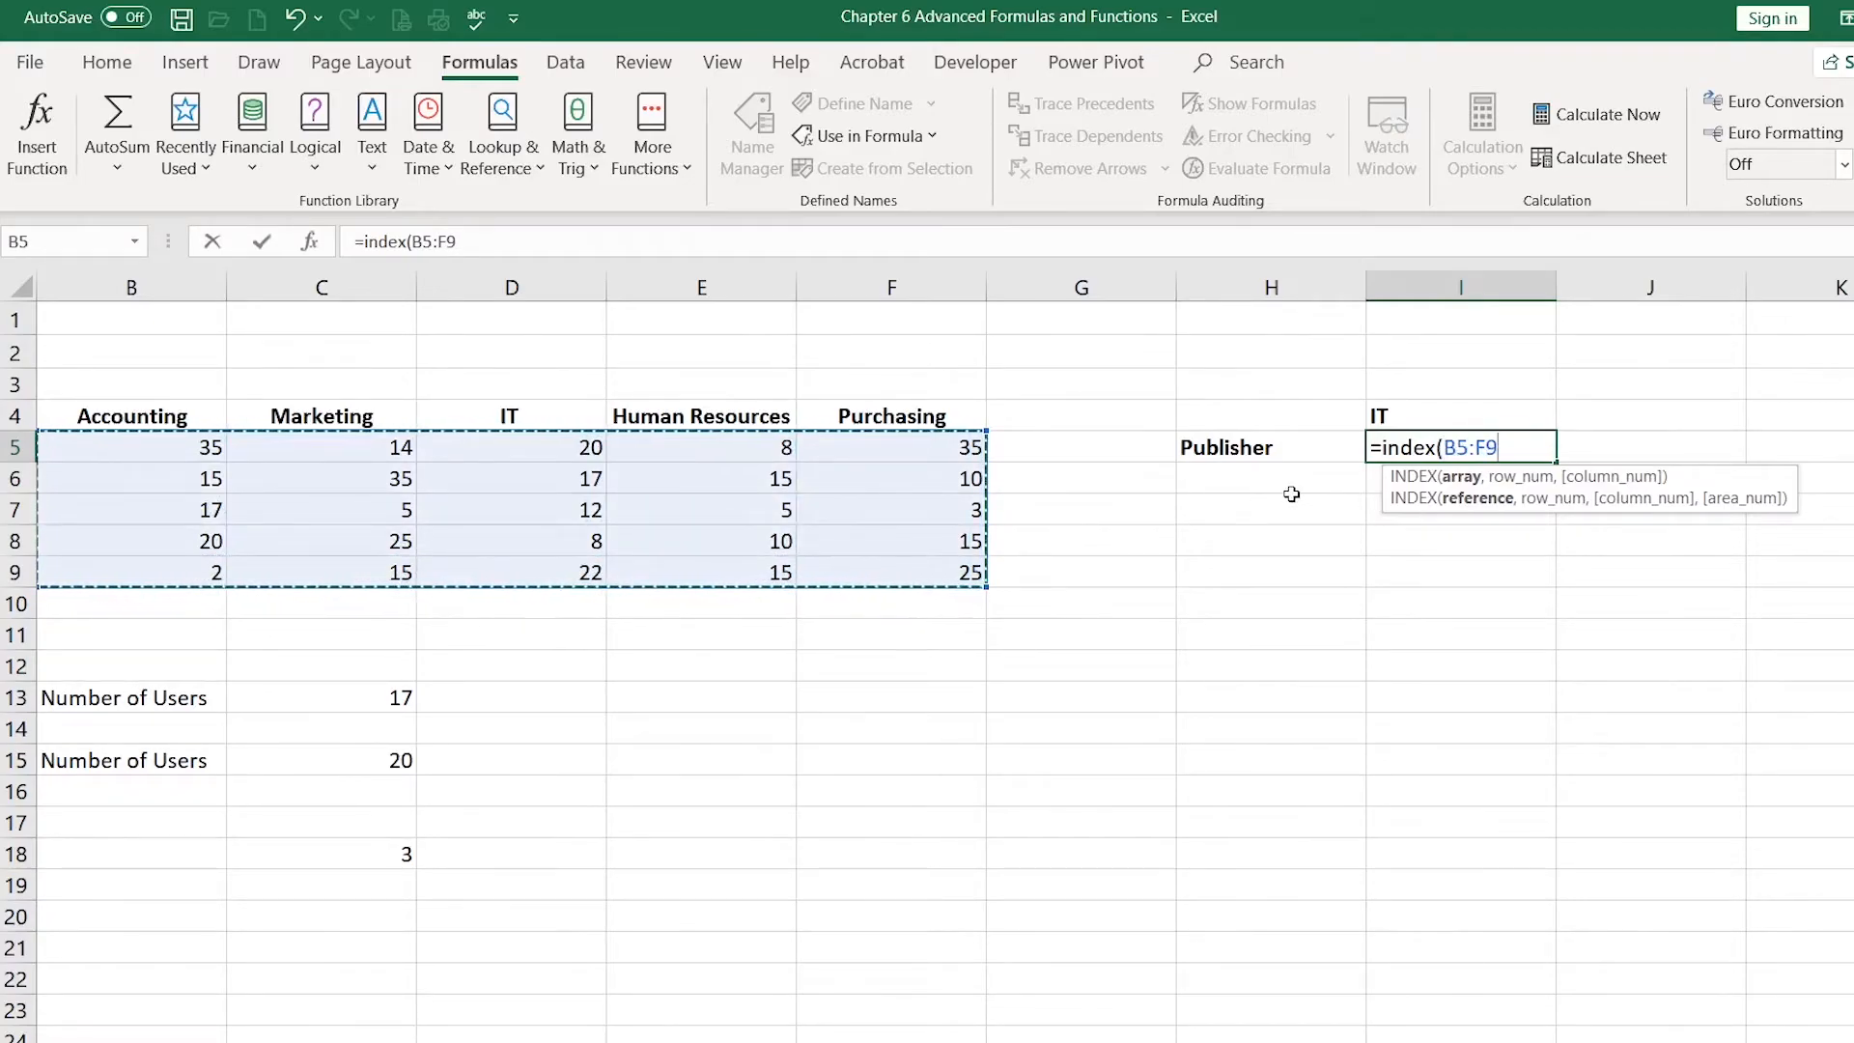
type(",")
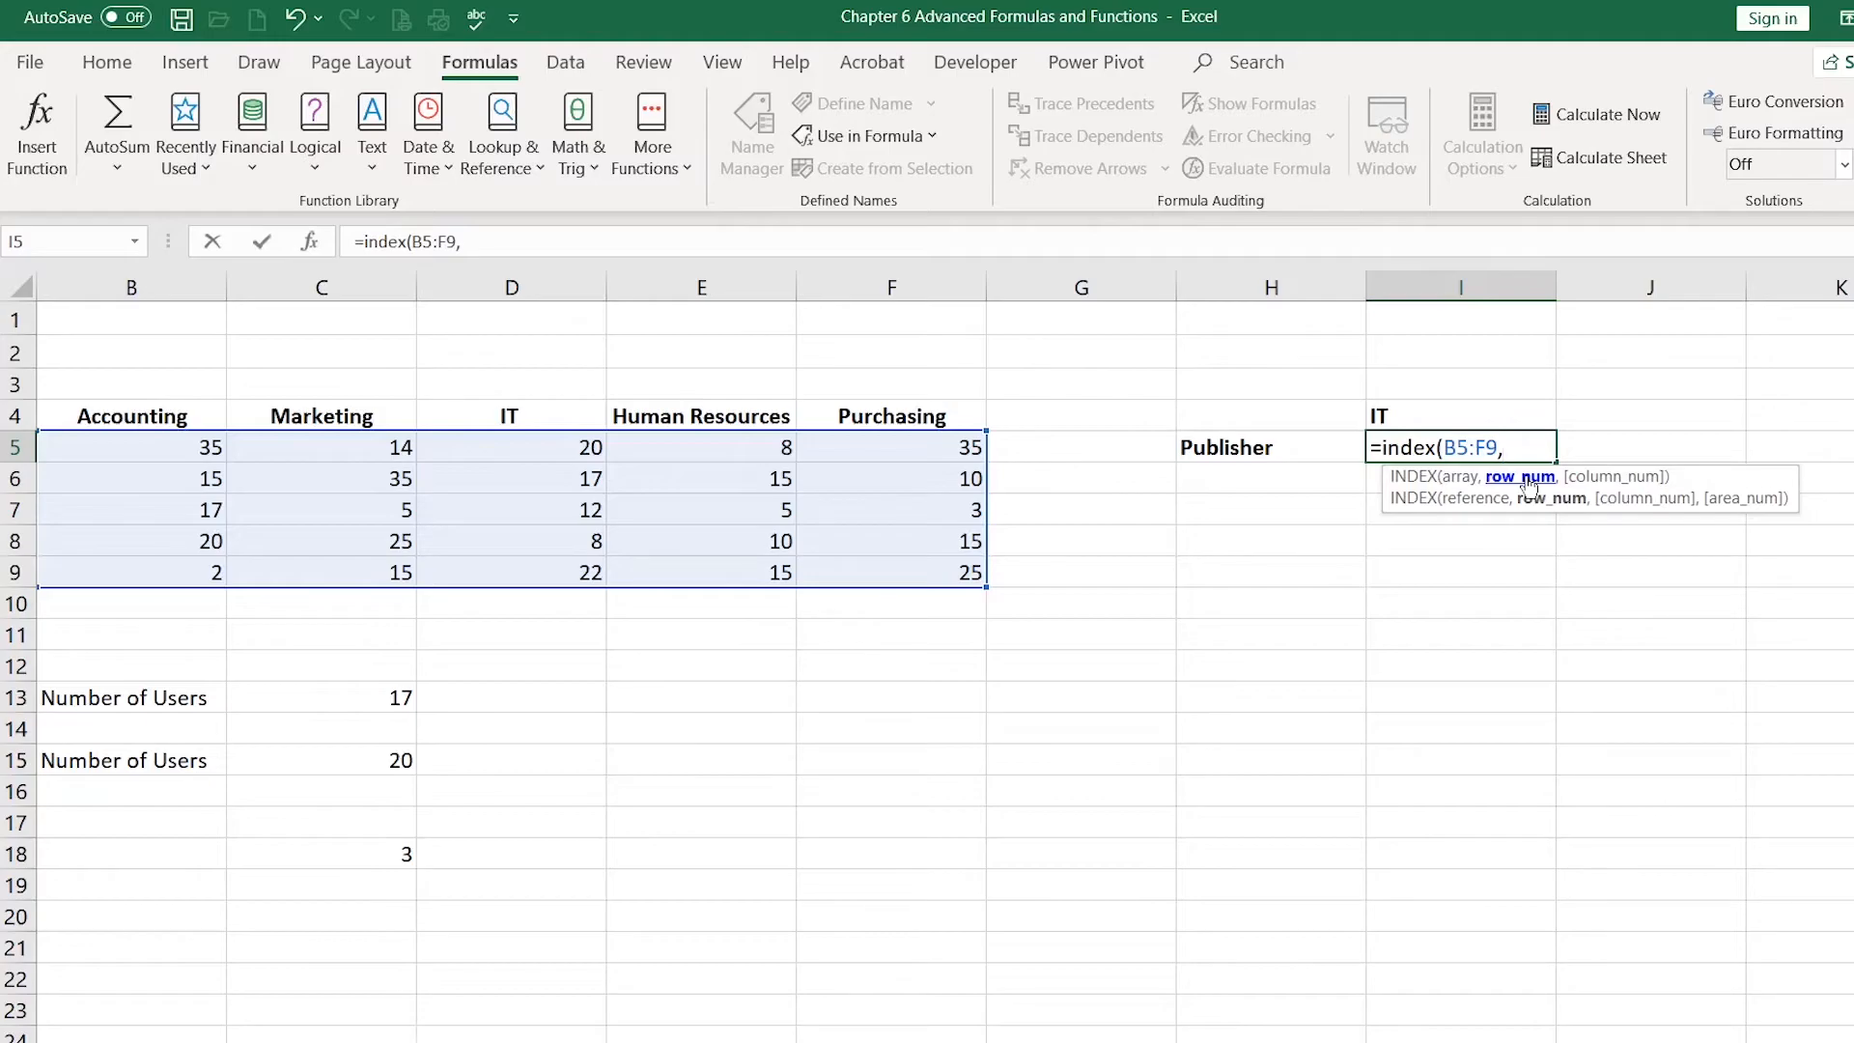
type("matc")
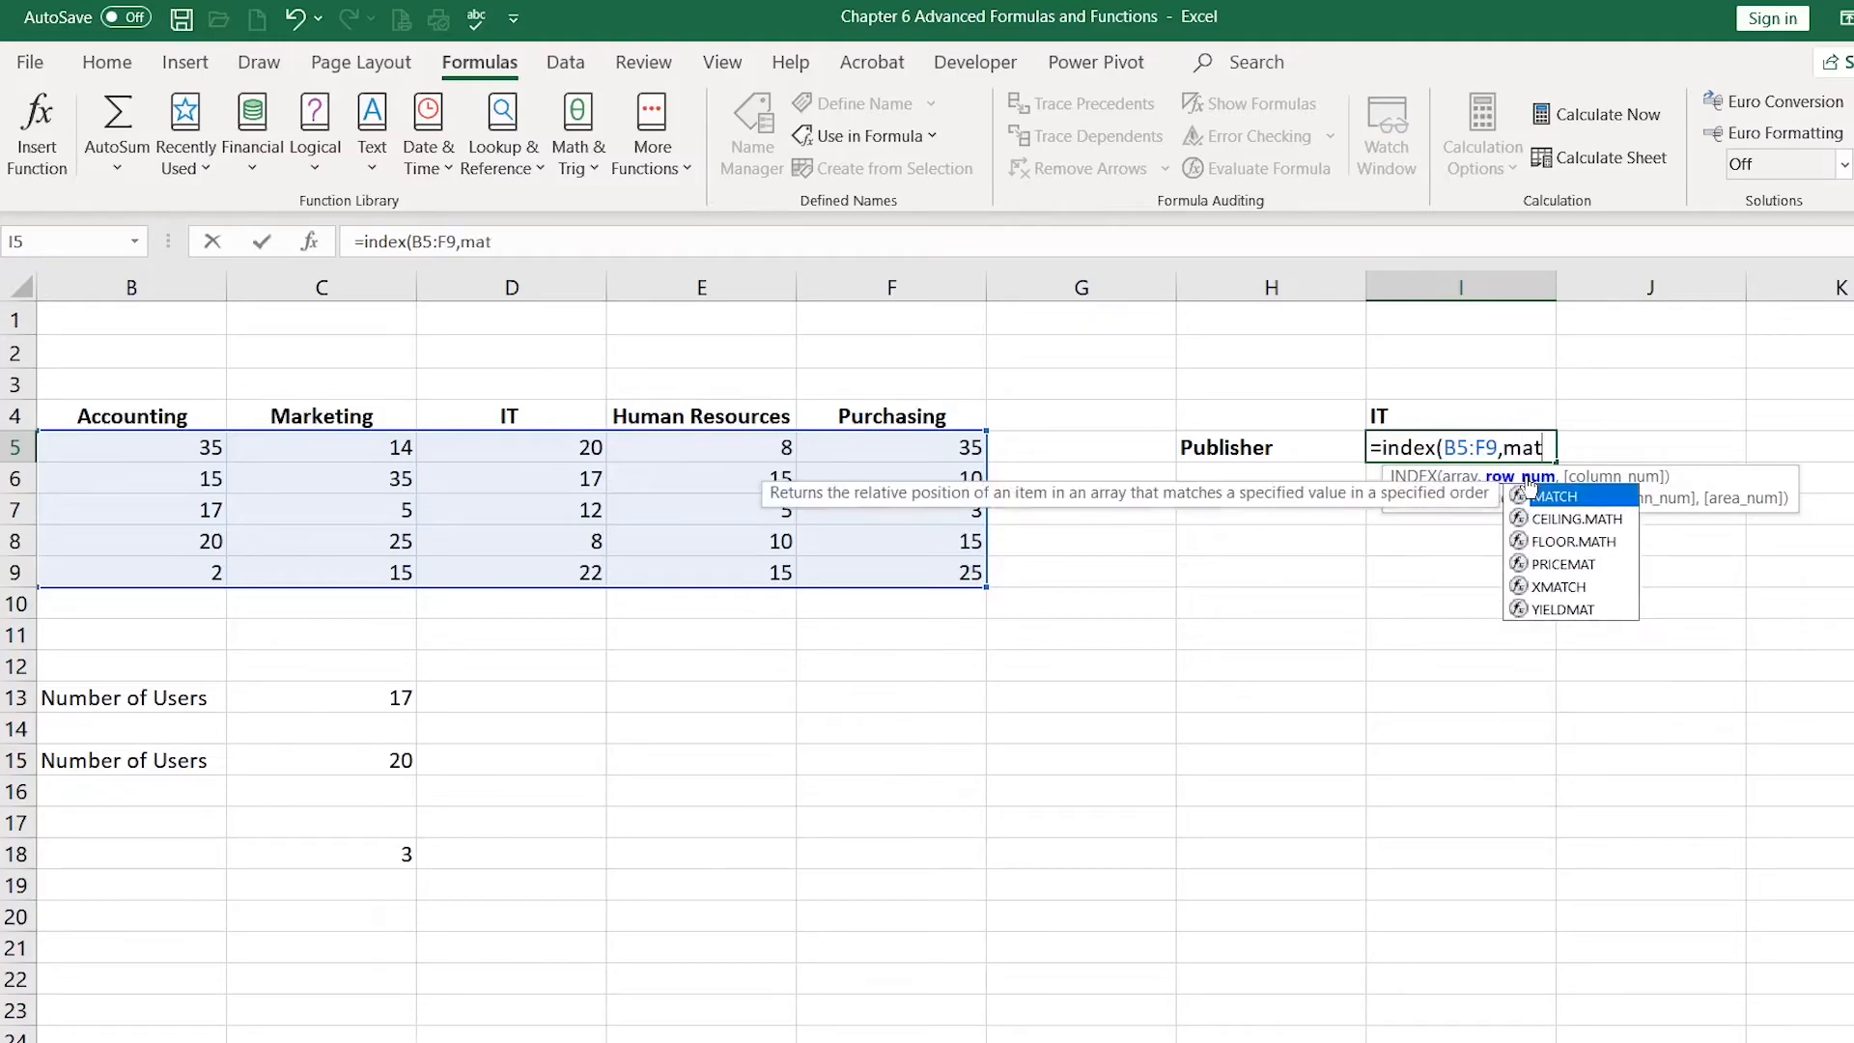
double_click(1544, 496)
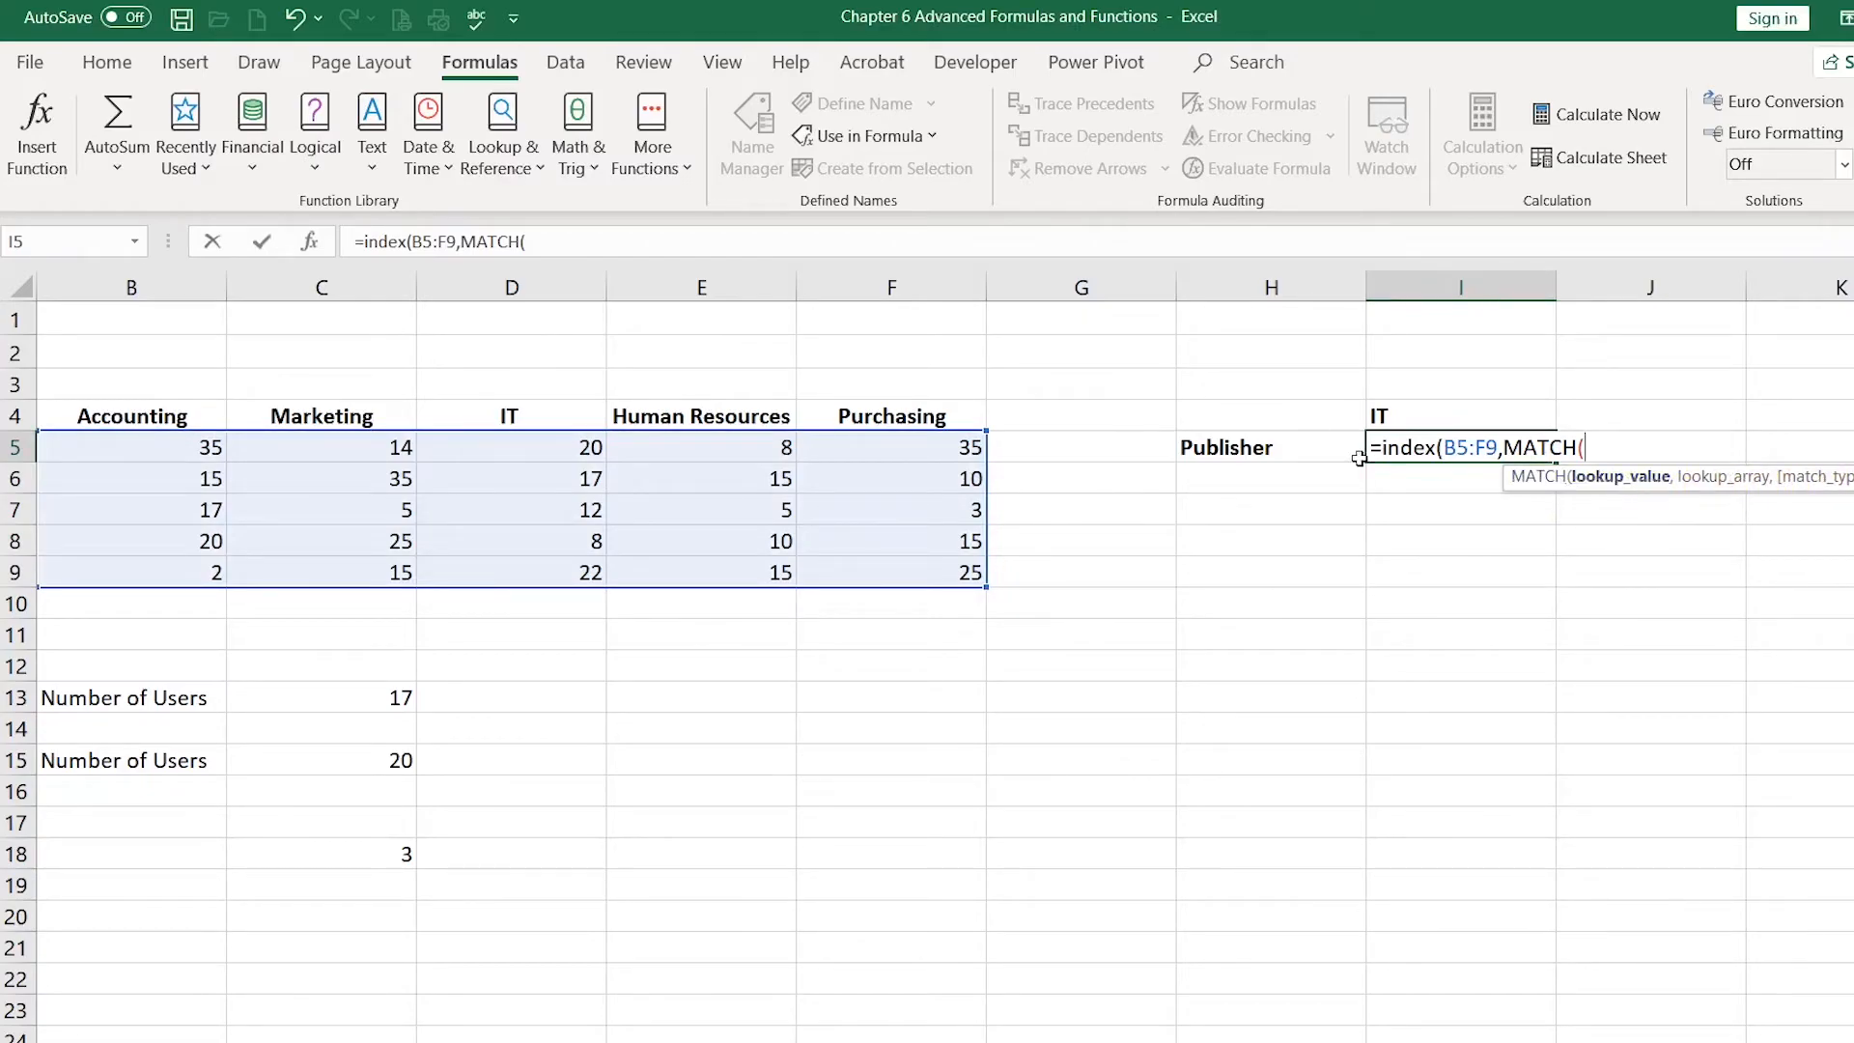
left_click(1264, 448)
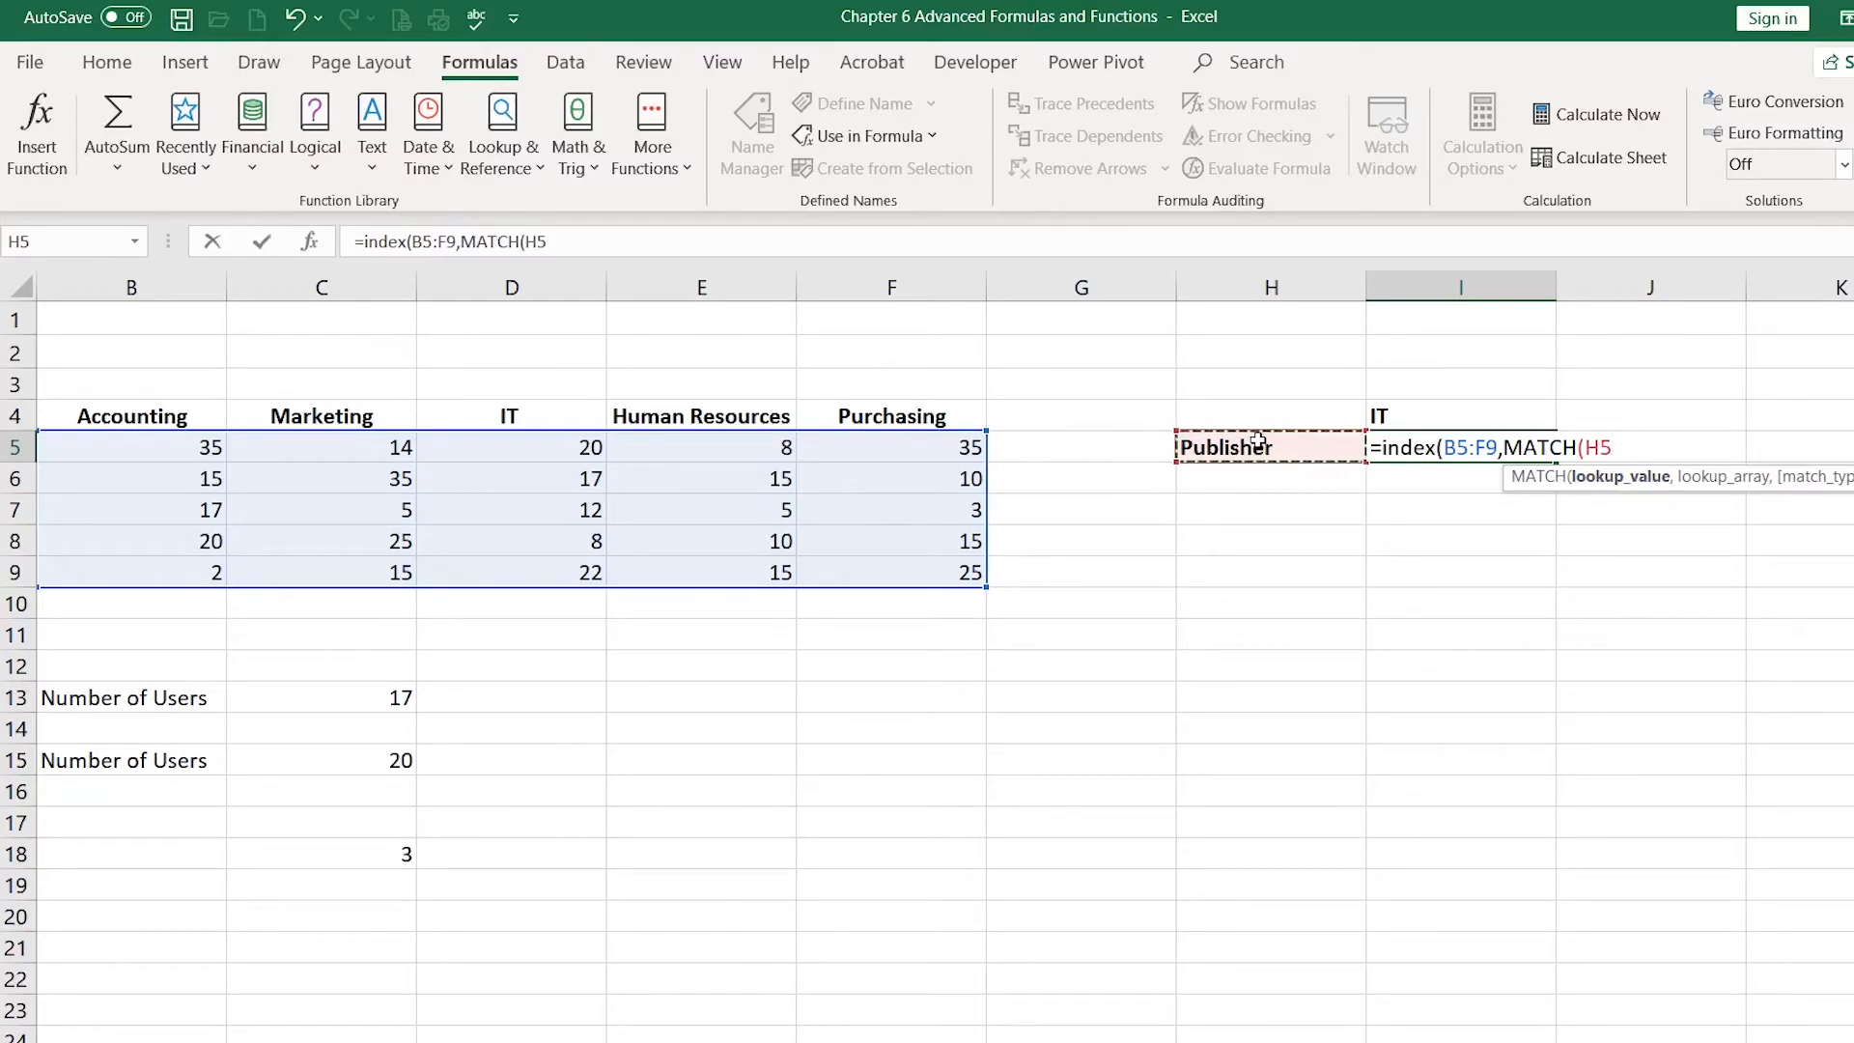
type(",")
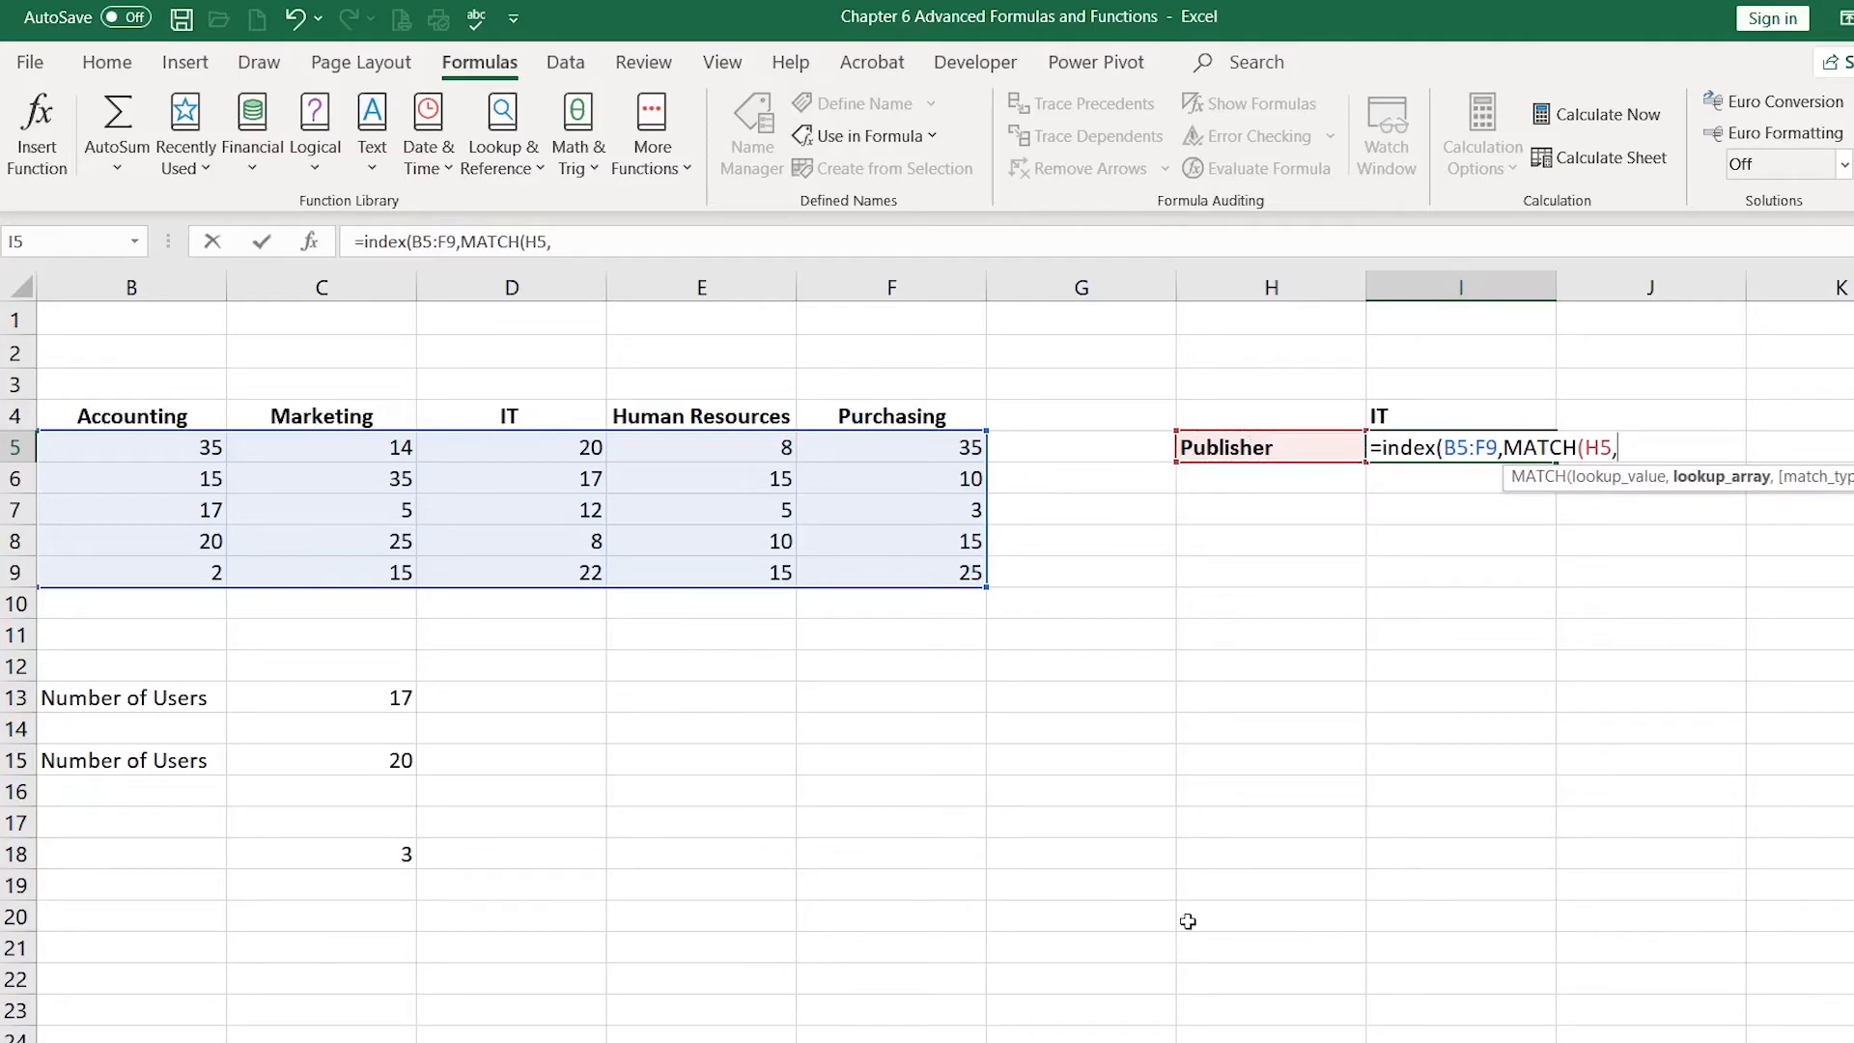
left_click(1593, 1041)
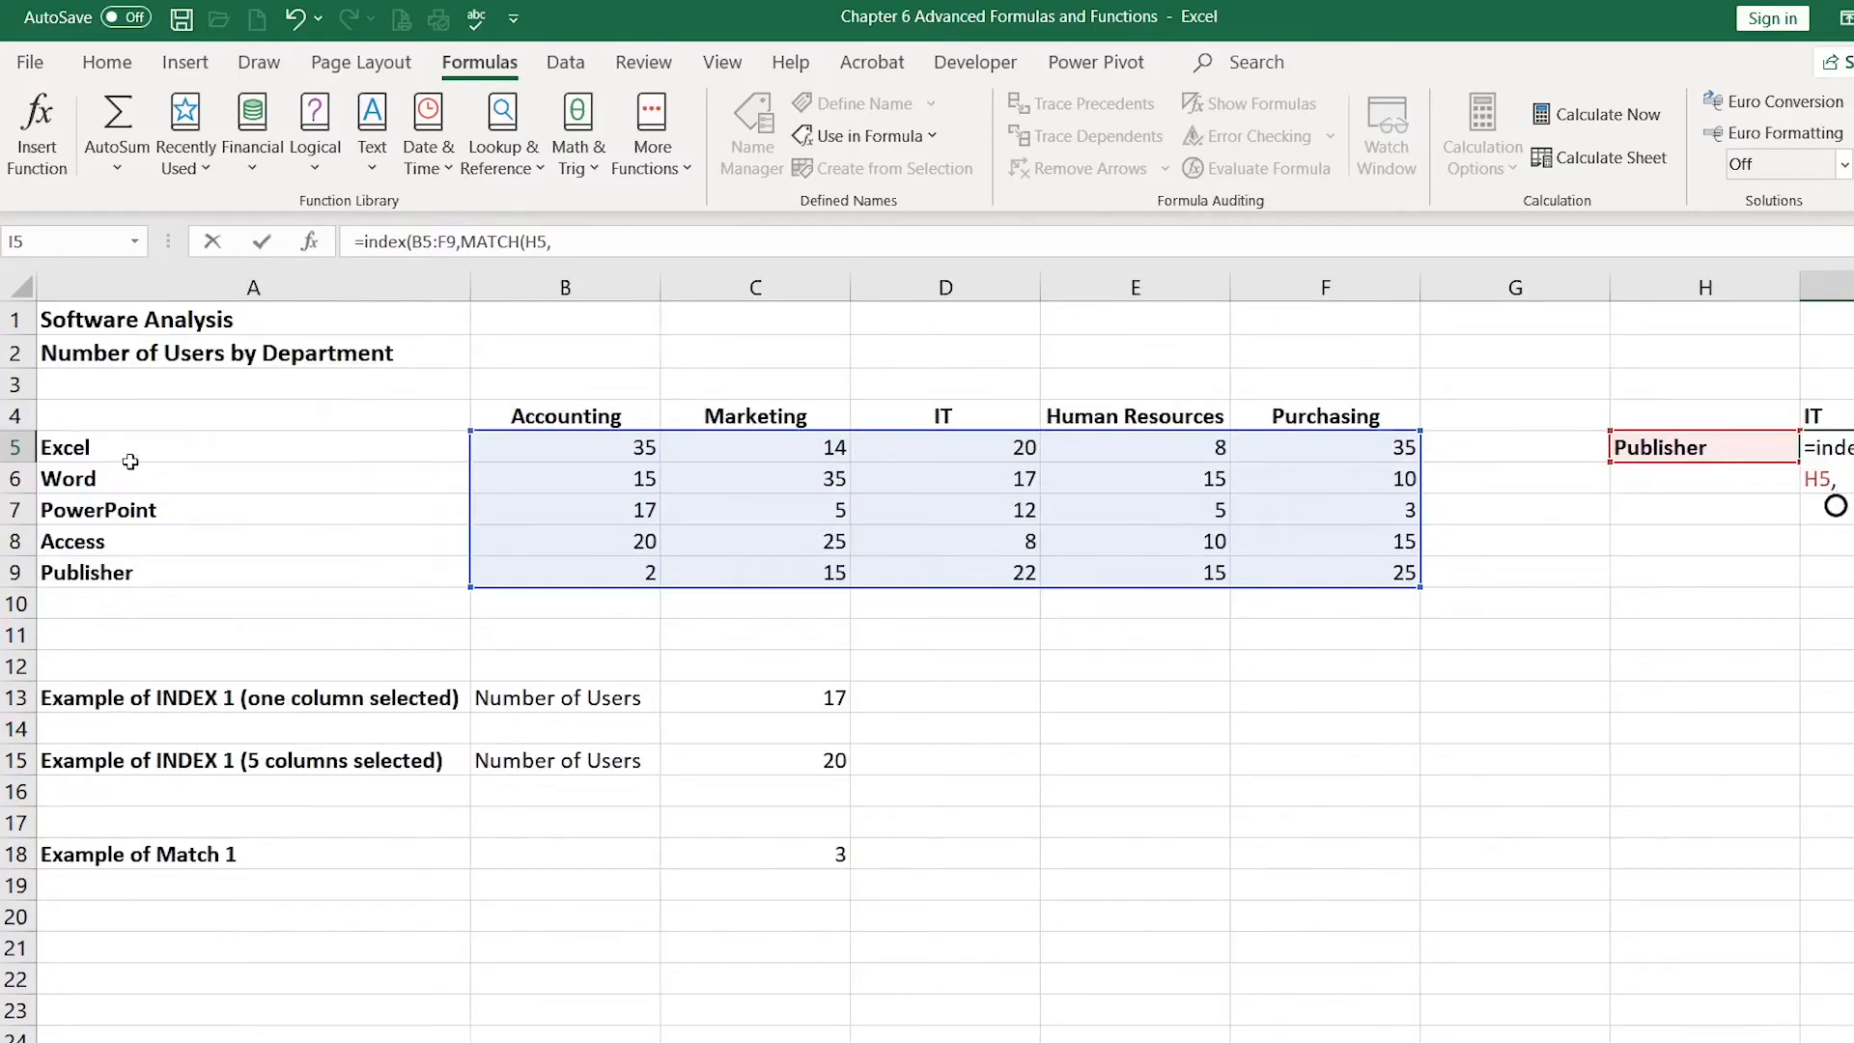
left_click_drag(125, 454, 137, 576)
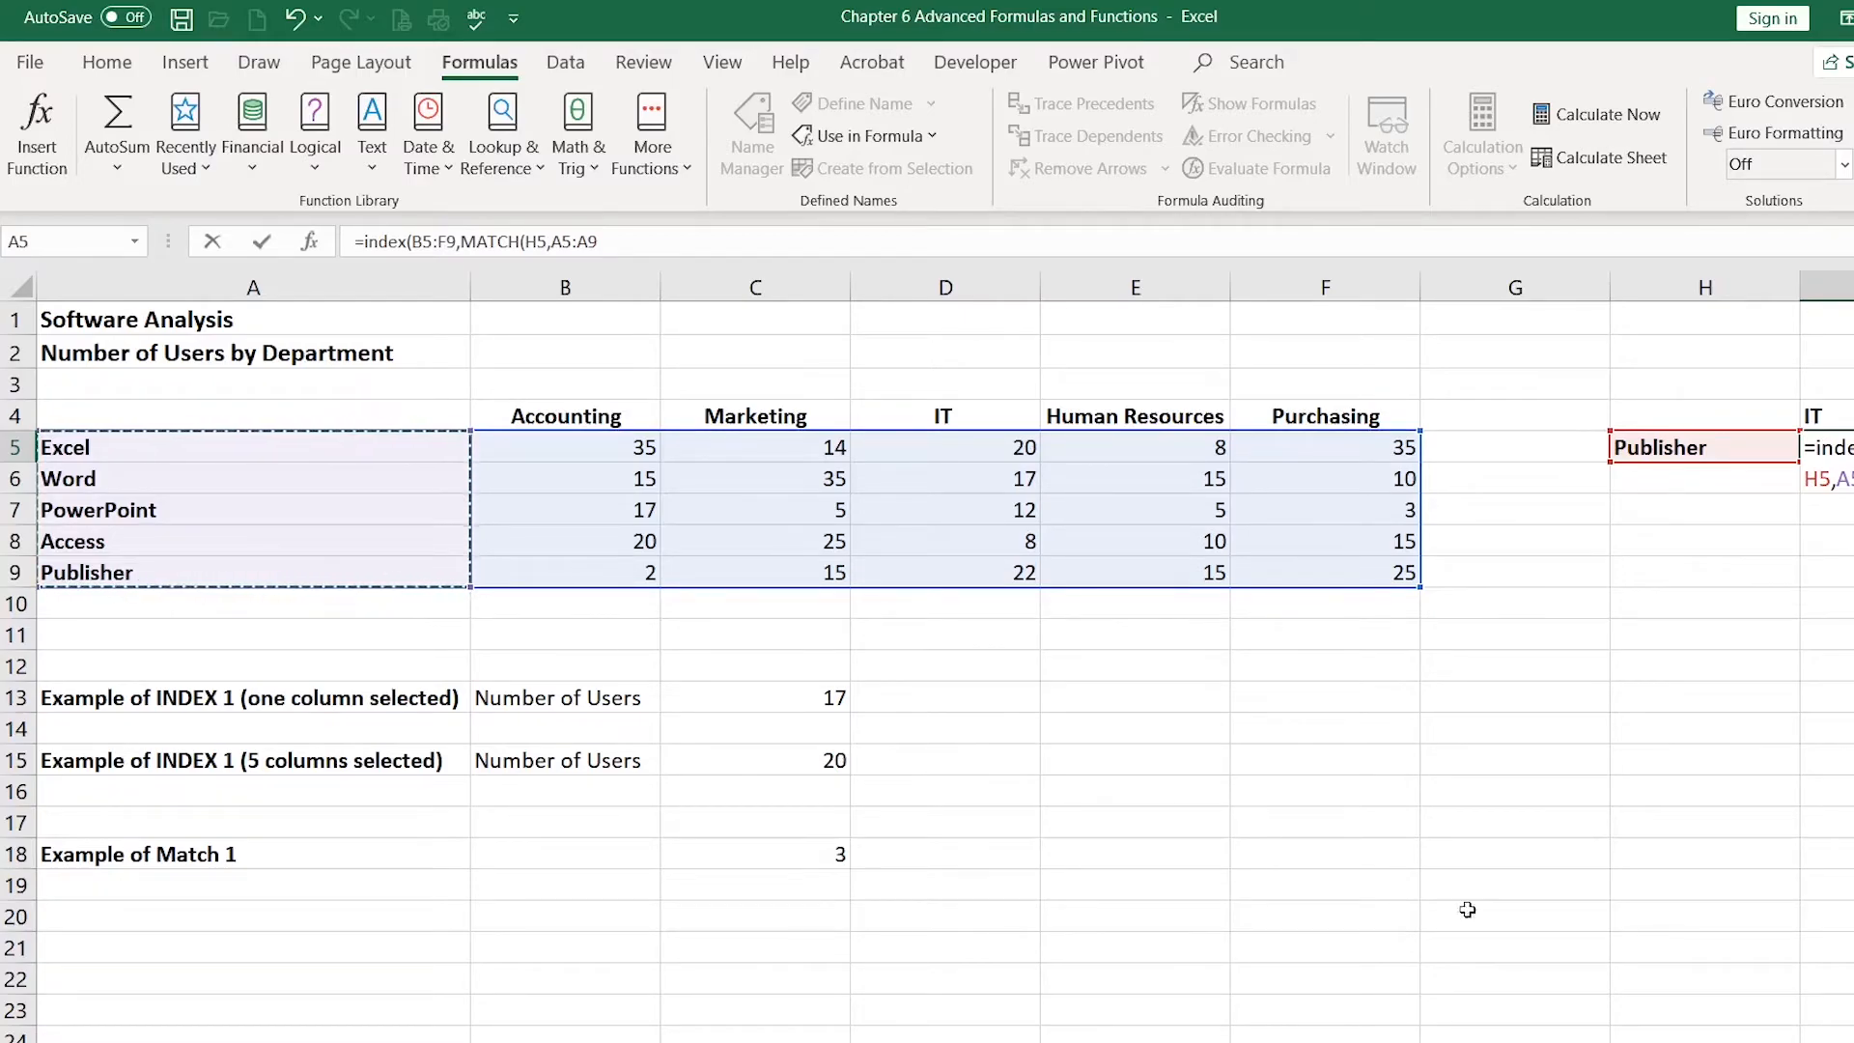
left_click_drag(1481, 1042, 1521, 1042)
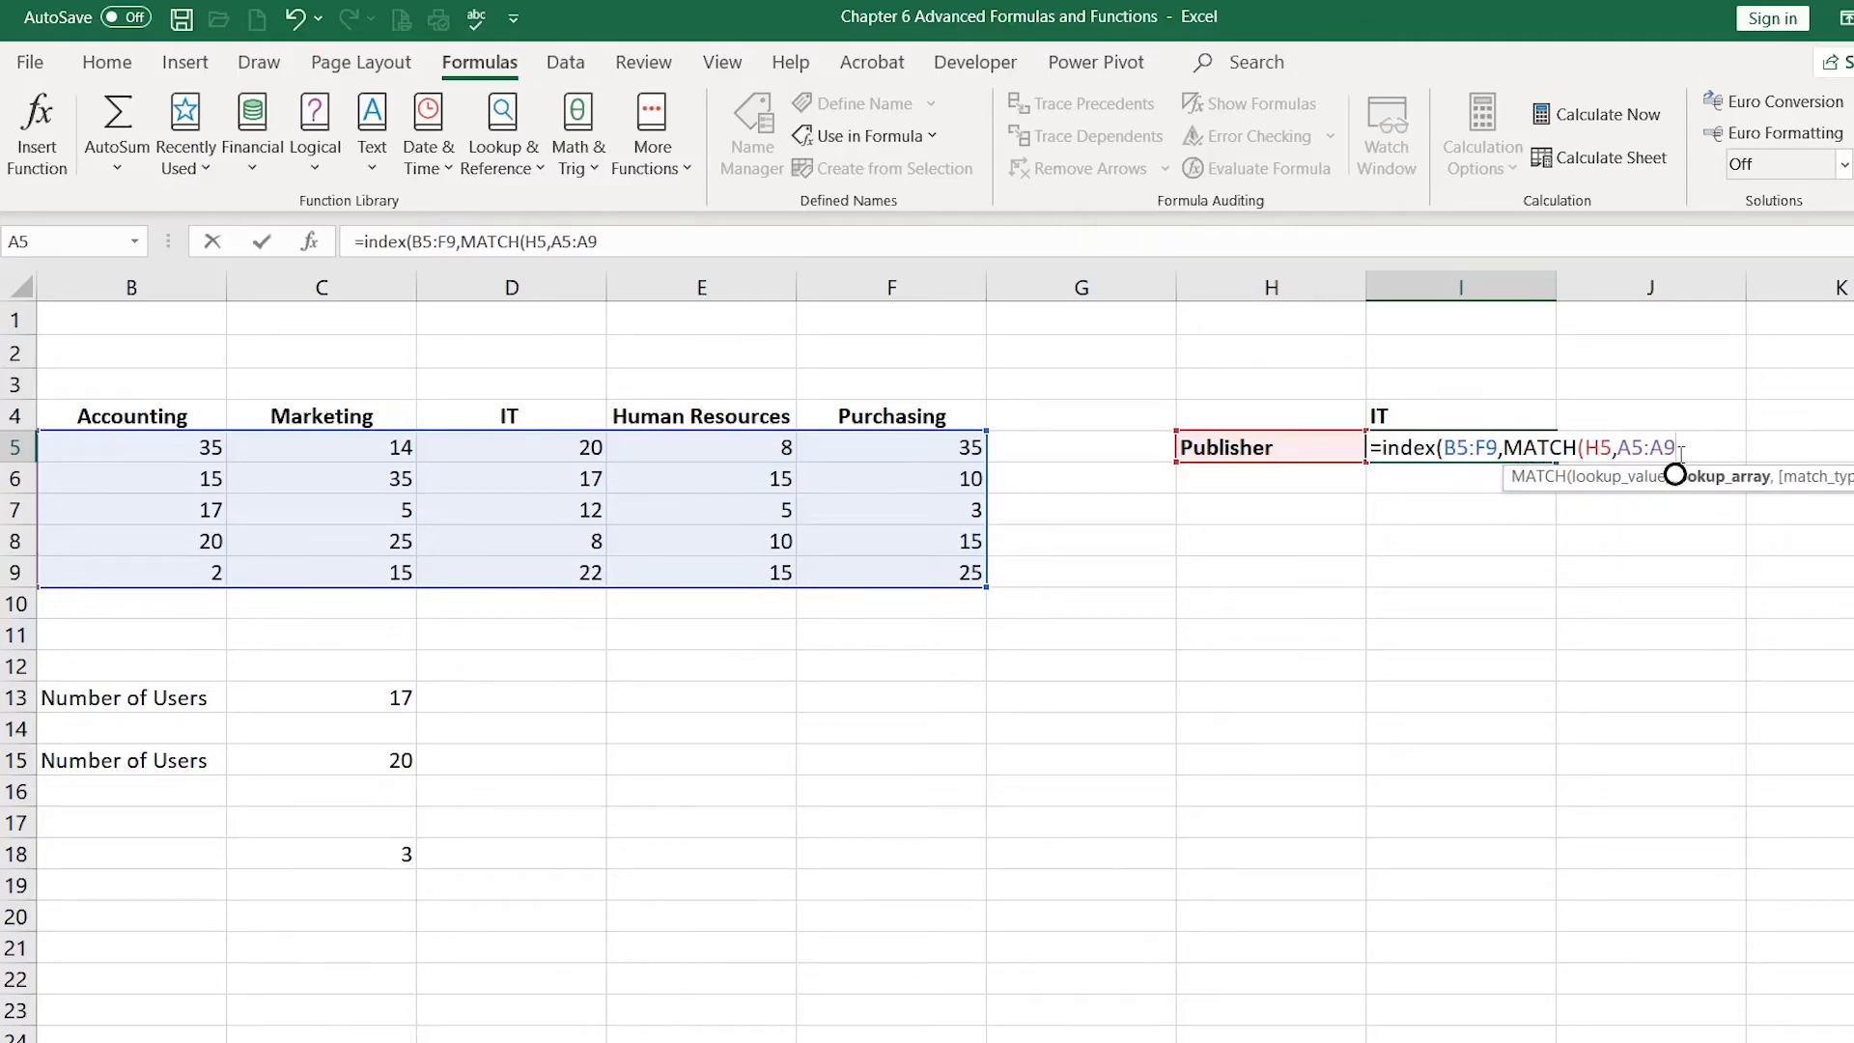
type(",")
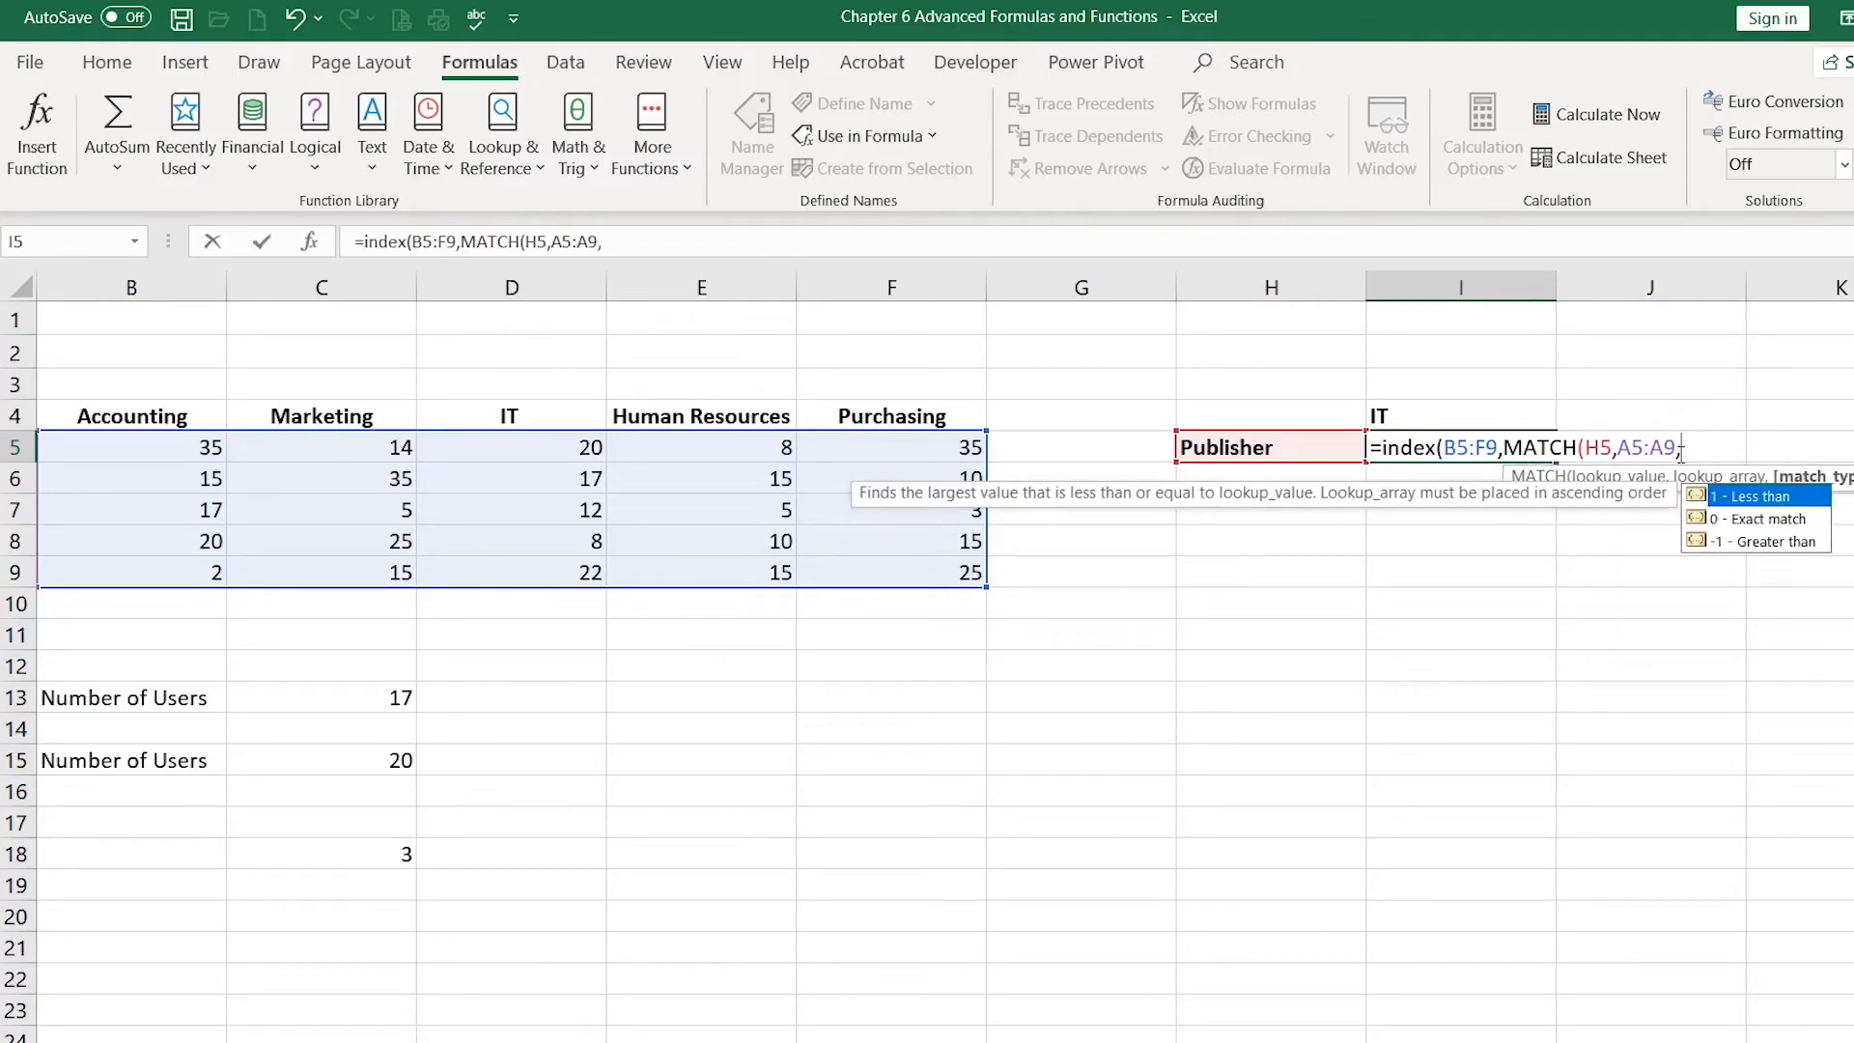
double_click(1781, 522)
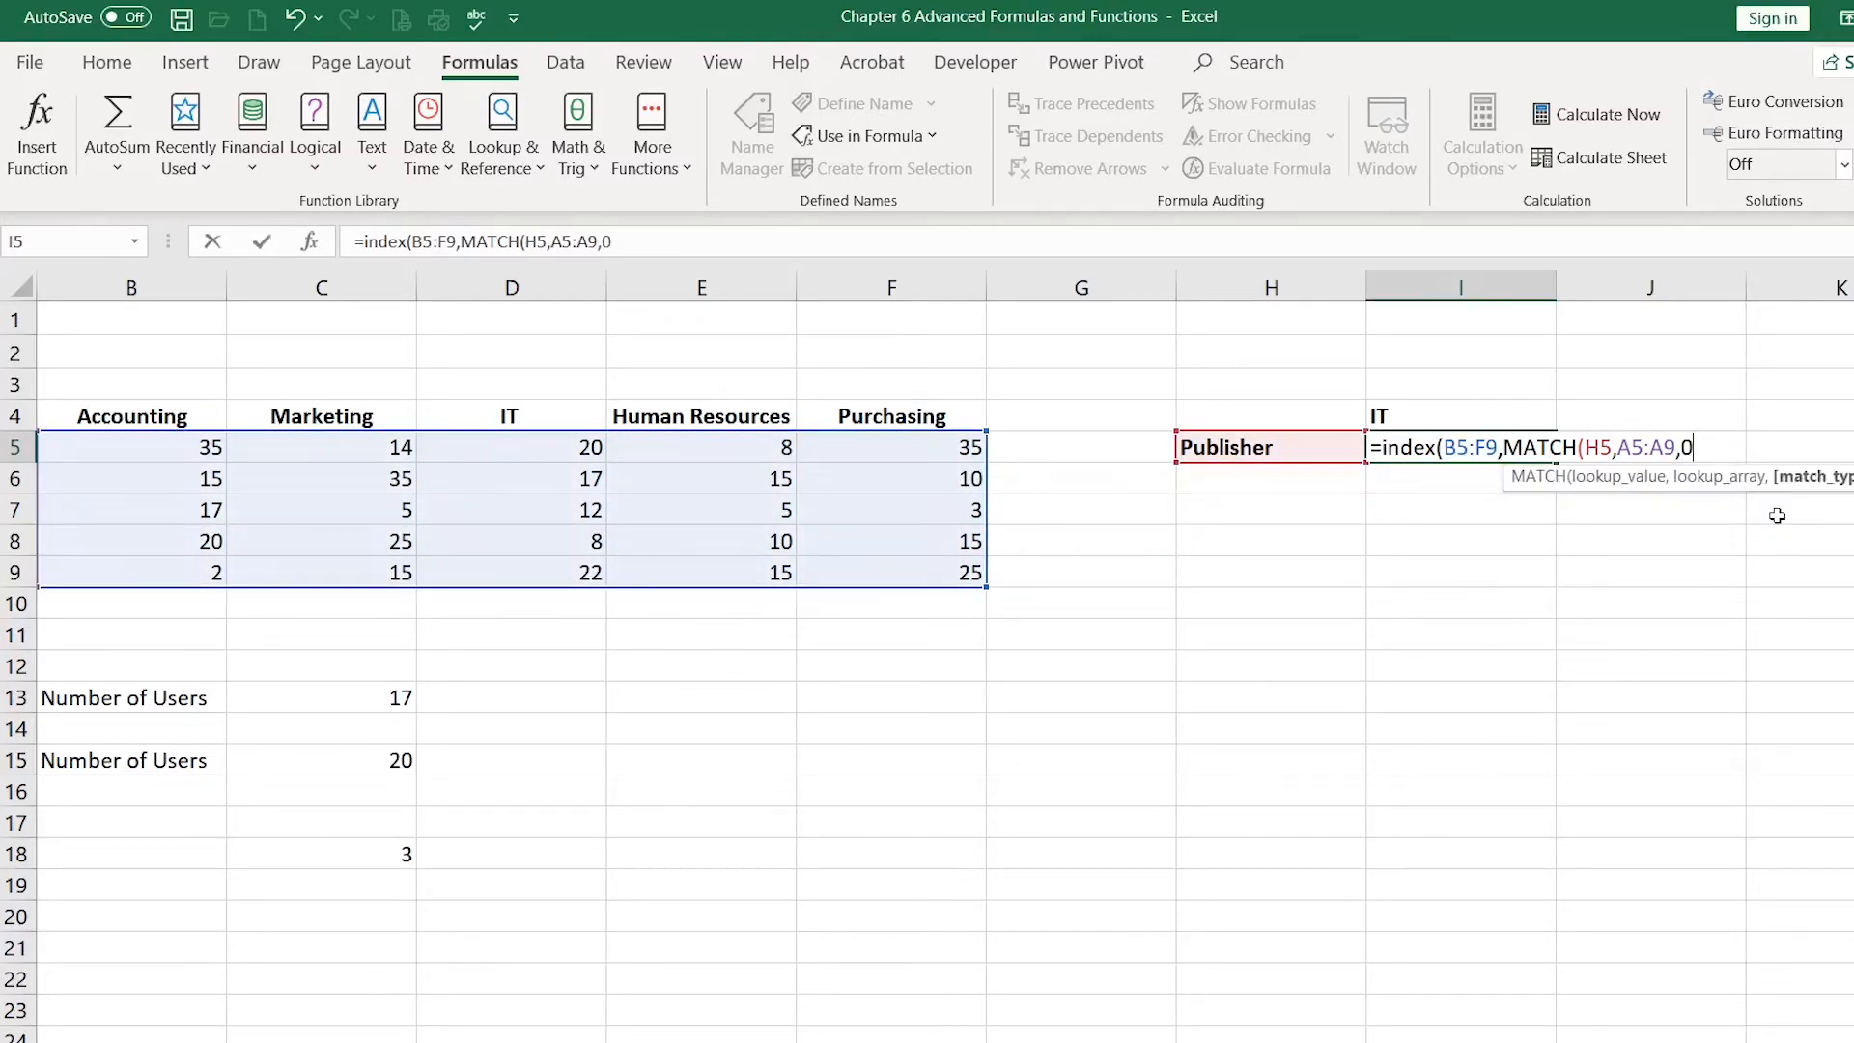
type(")")
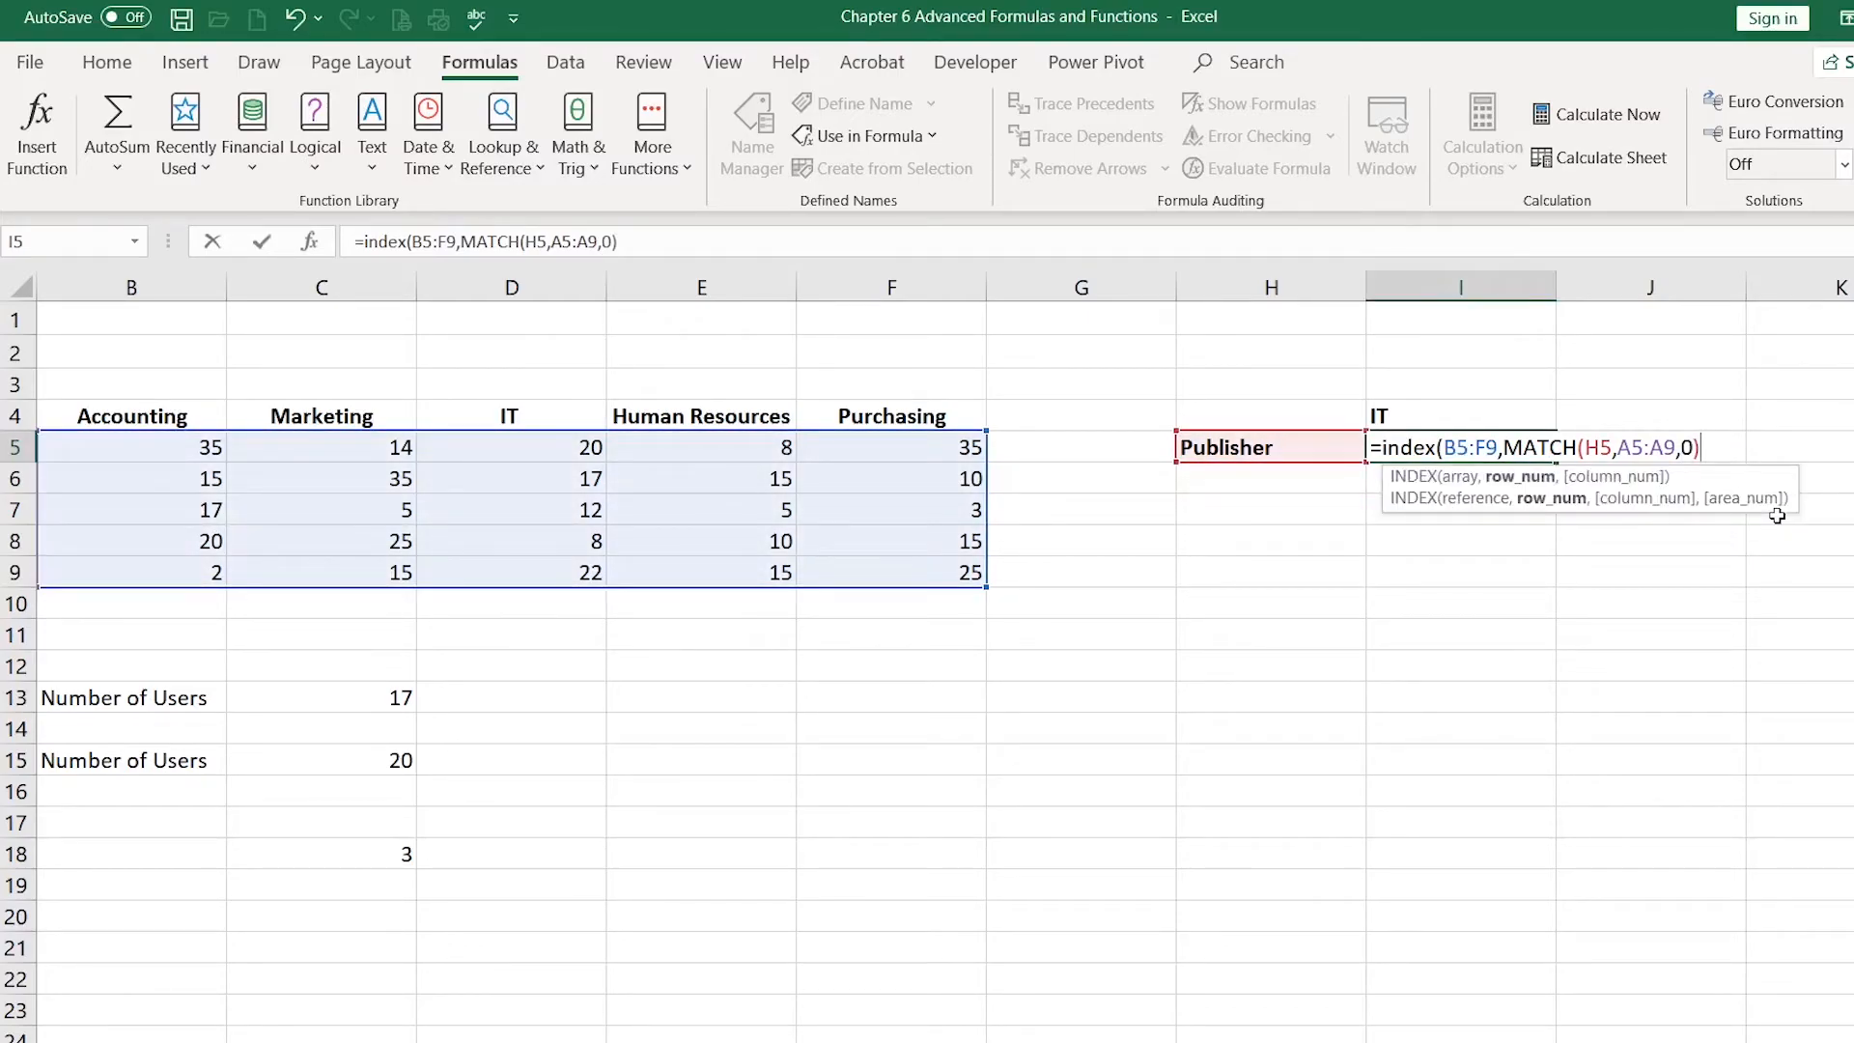
type(",")
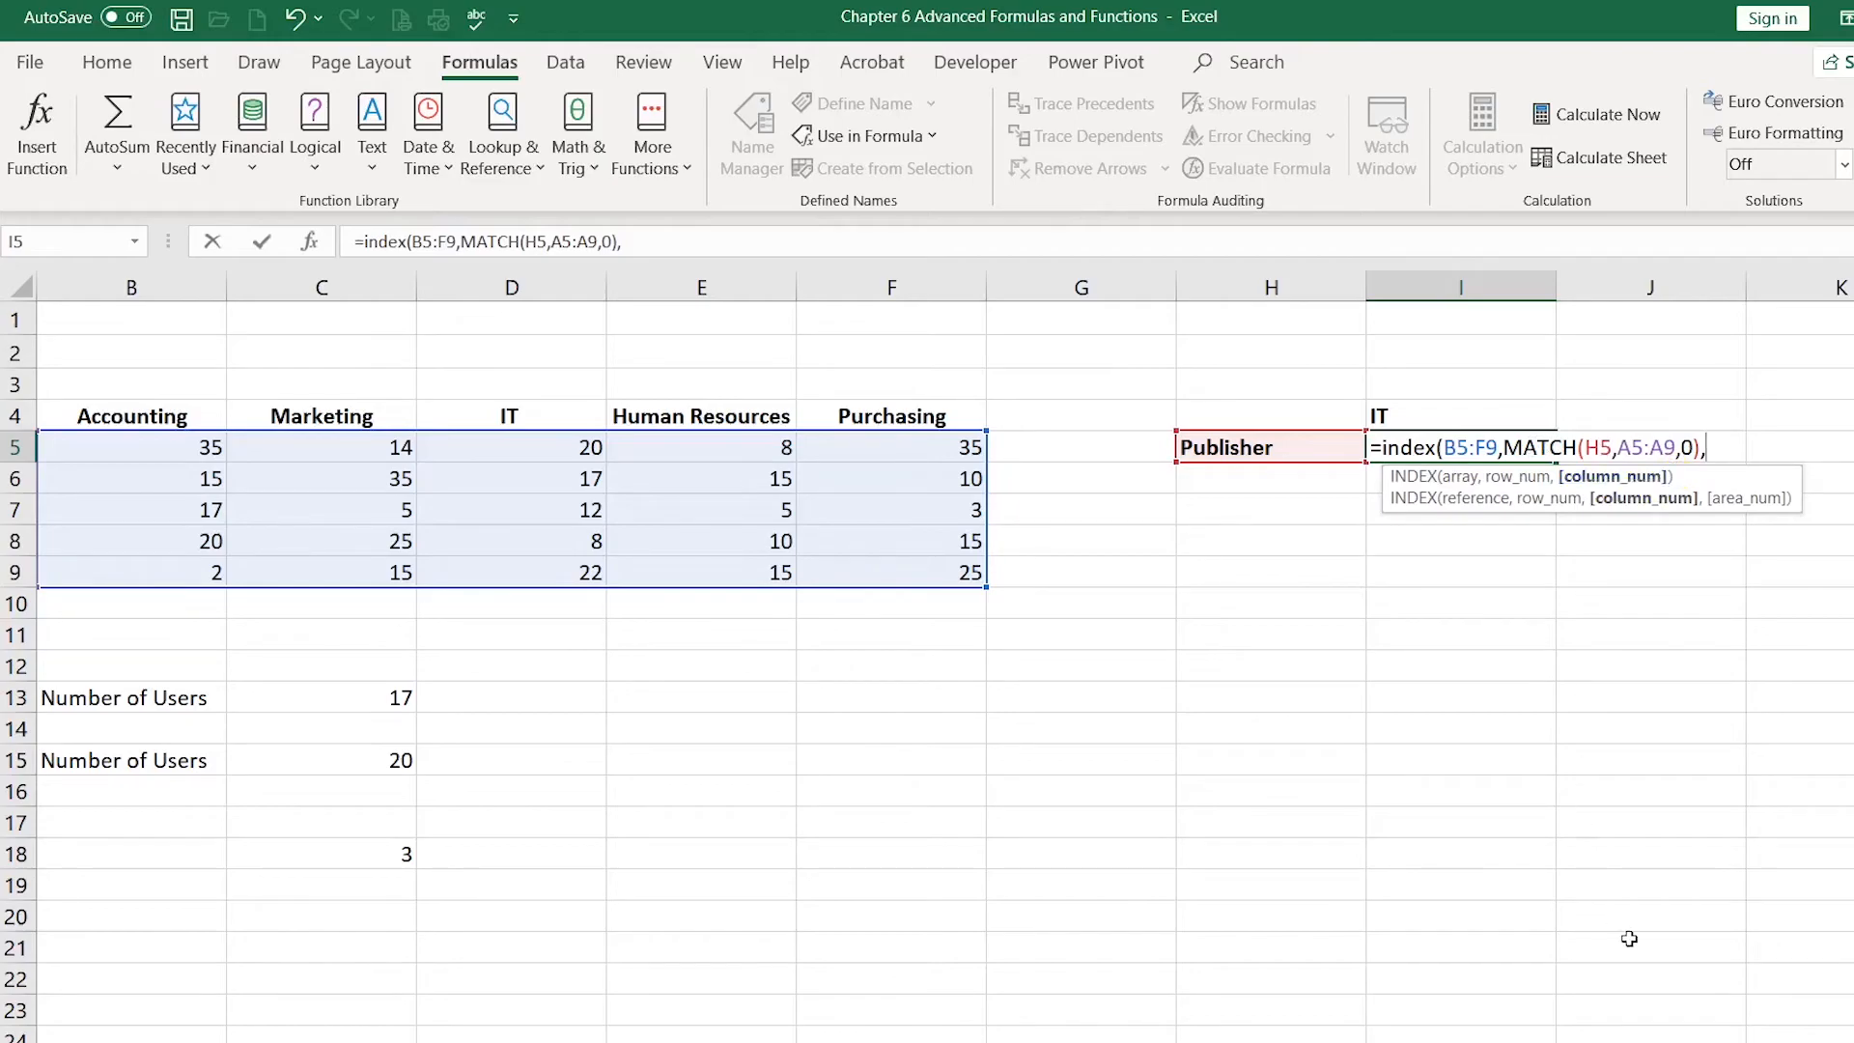
Step: Extend the I5 formula with a second MATCH as the column number, matching I4 against the department headers B4:F4
type("mat")
key("Tab")
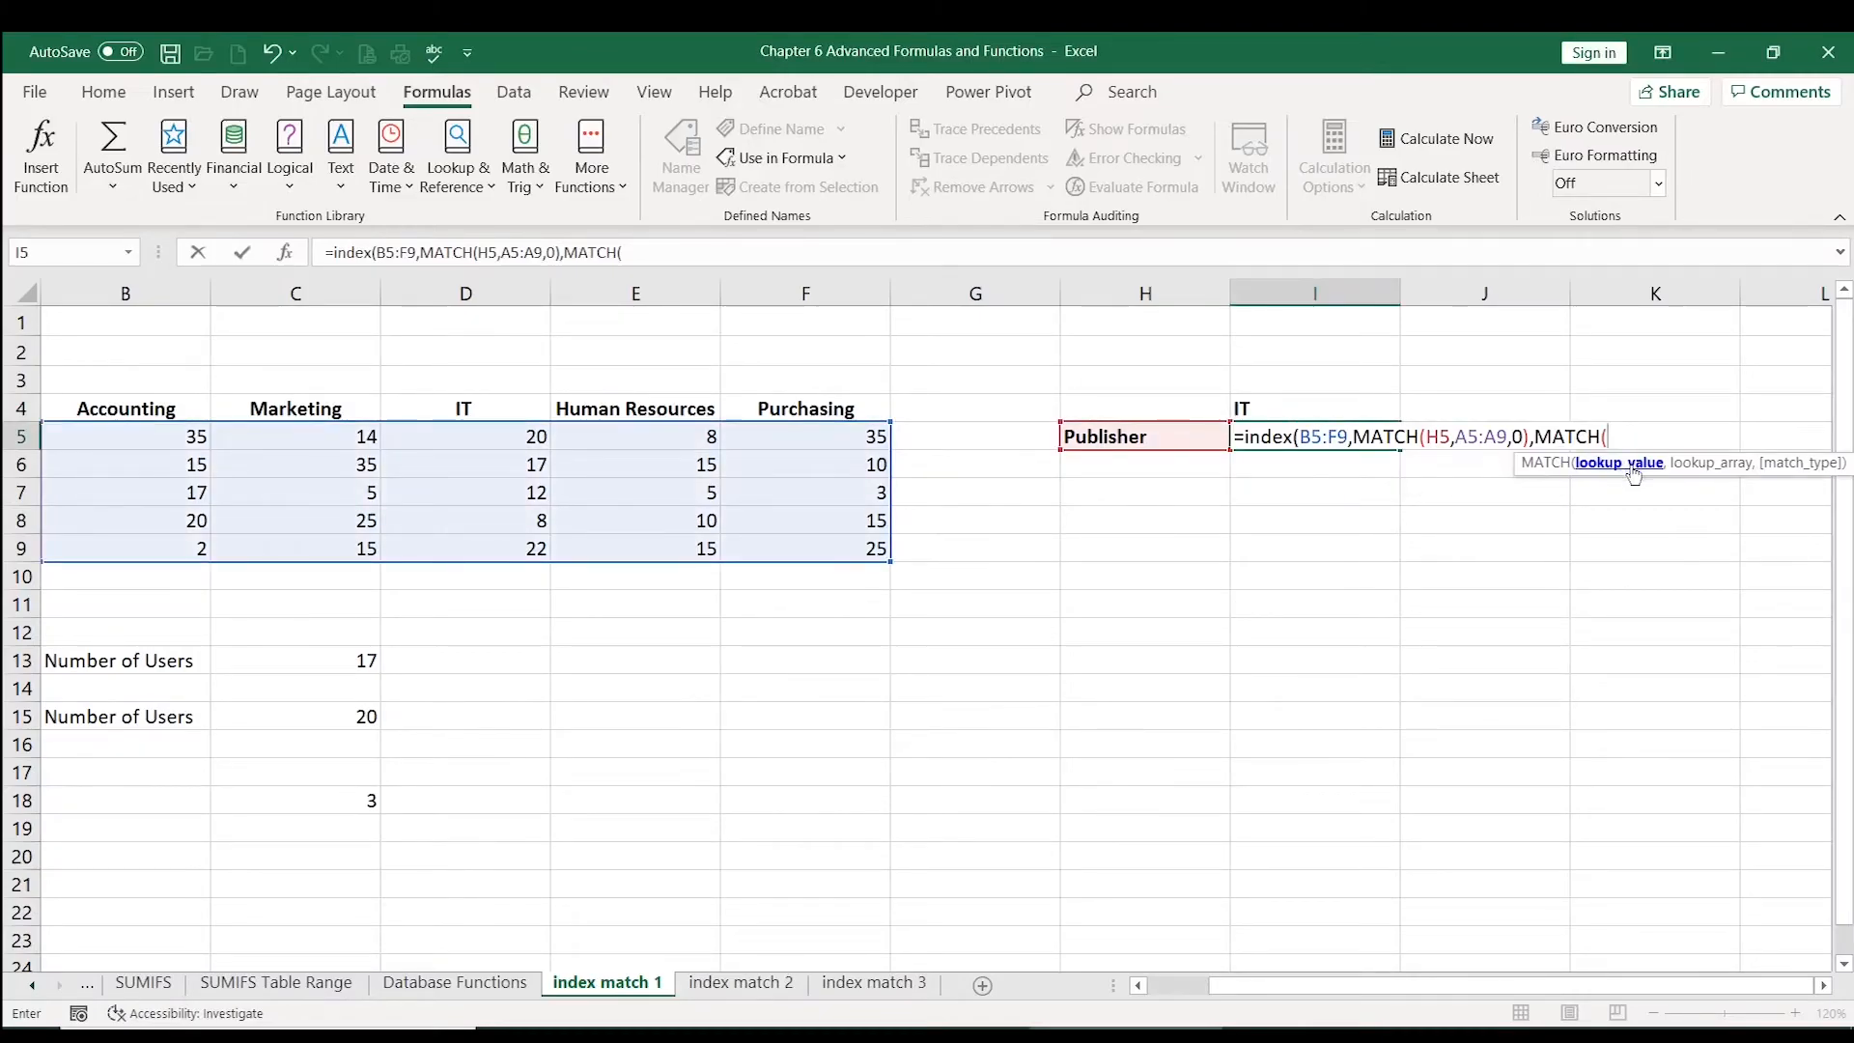
left_click(1302, 405)
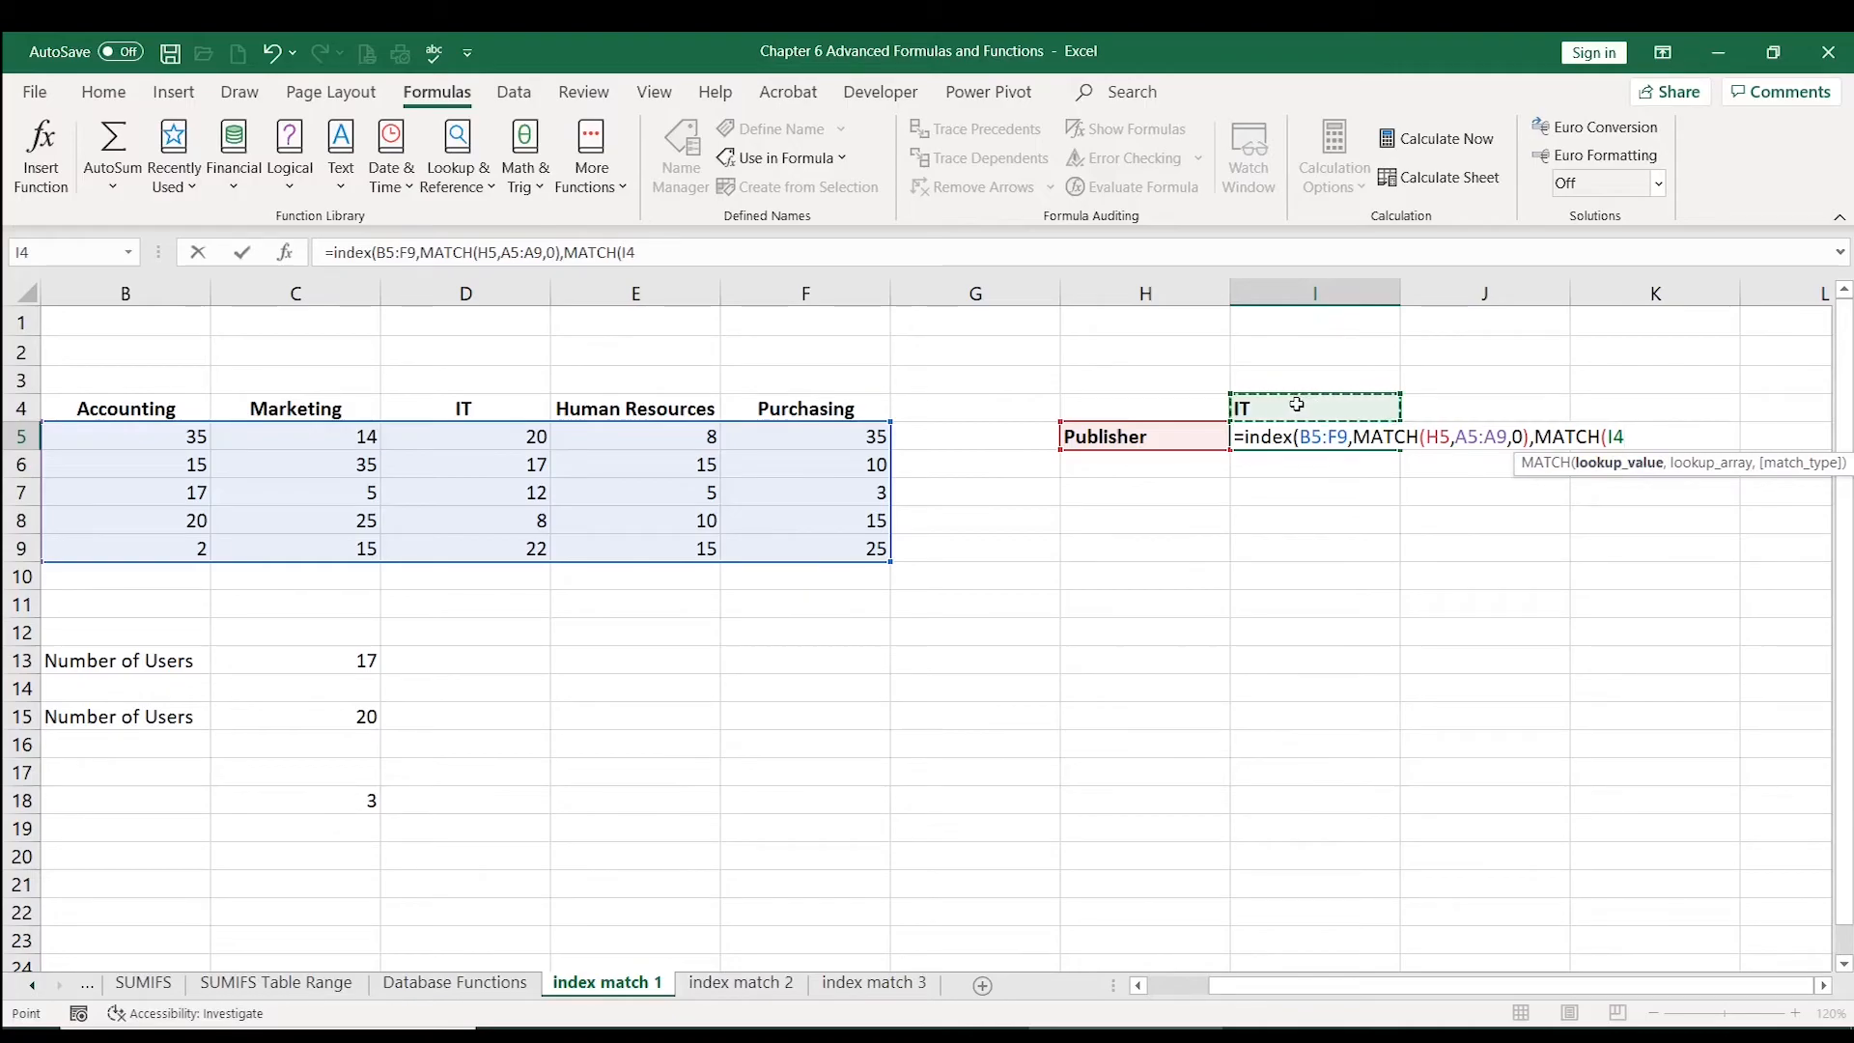
type(",")
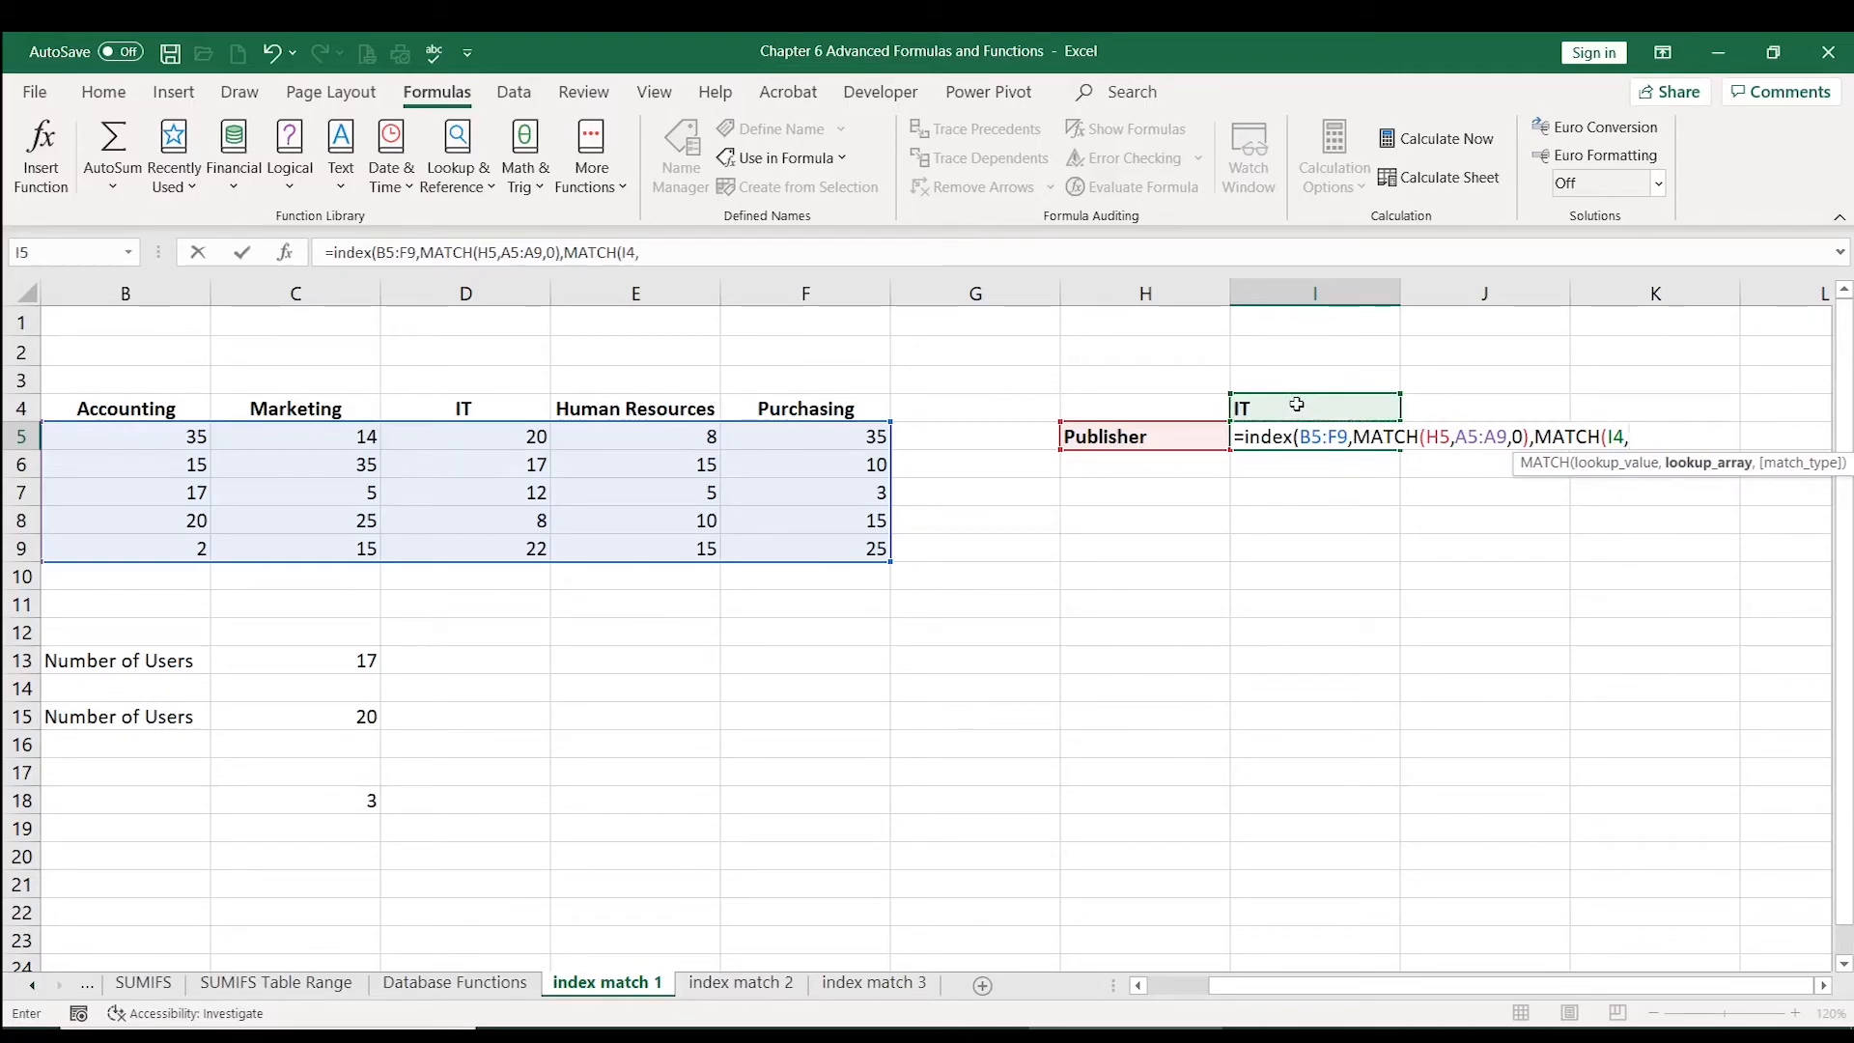
left_click_drag(1293, 993, 1284, 996)
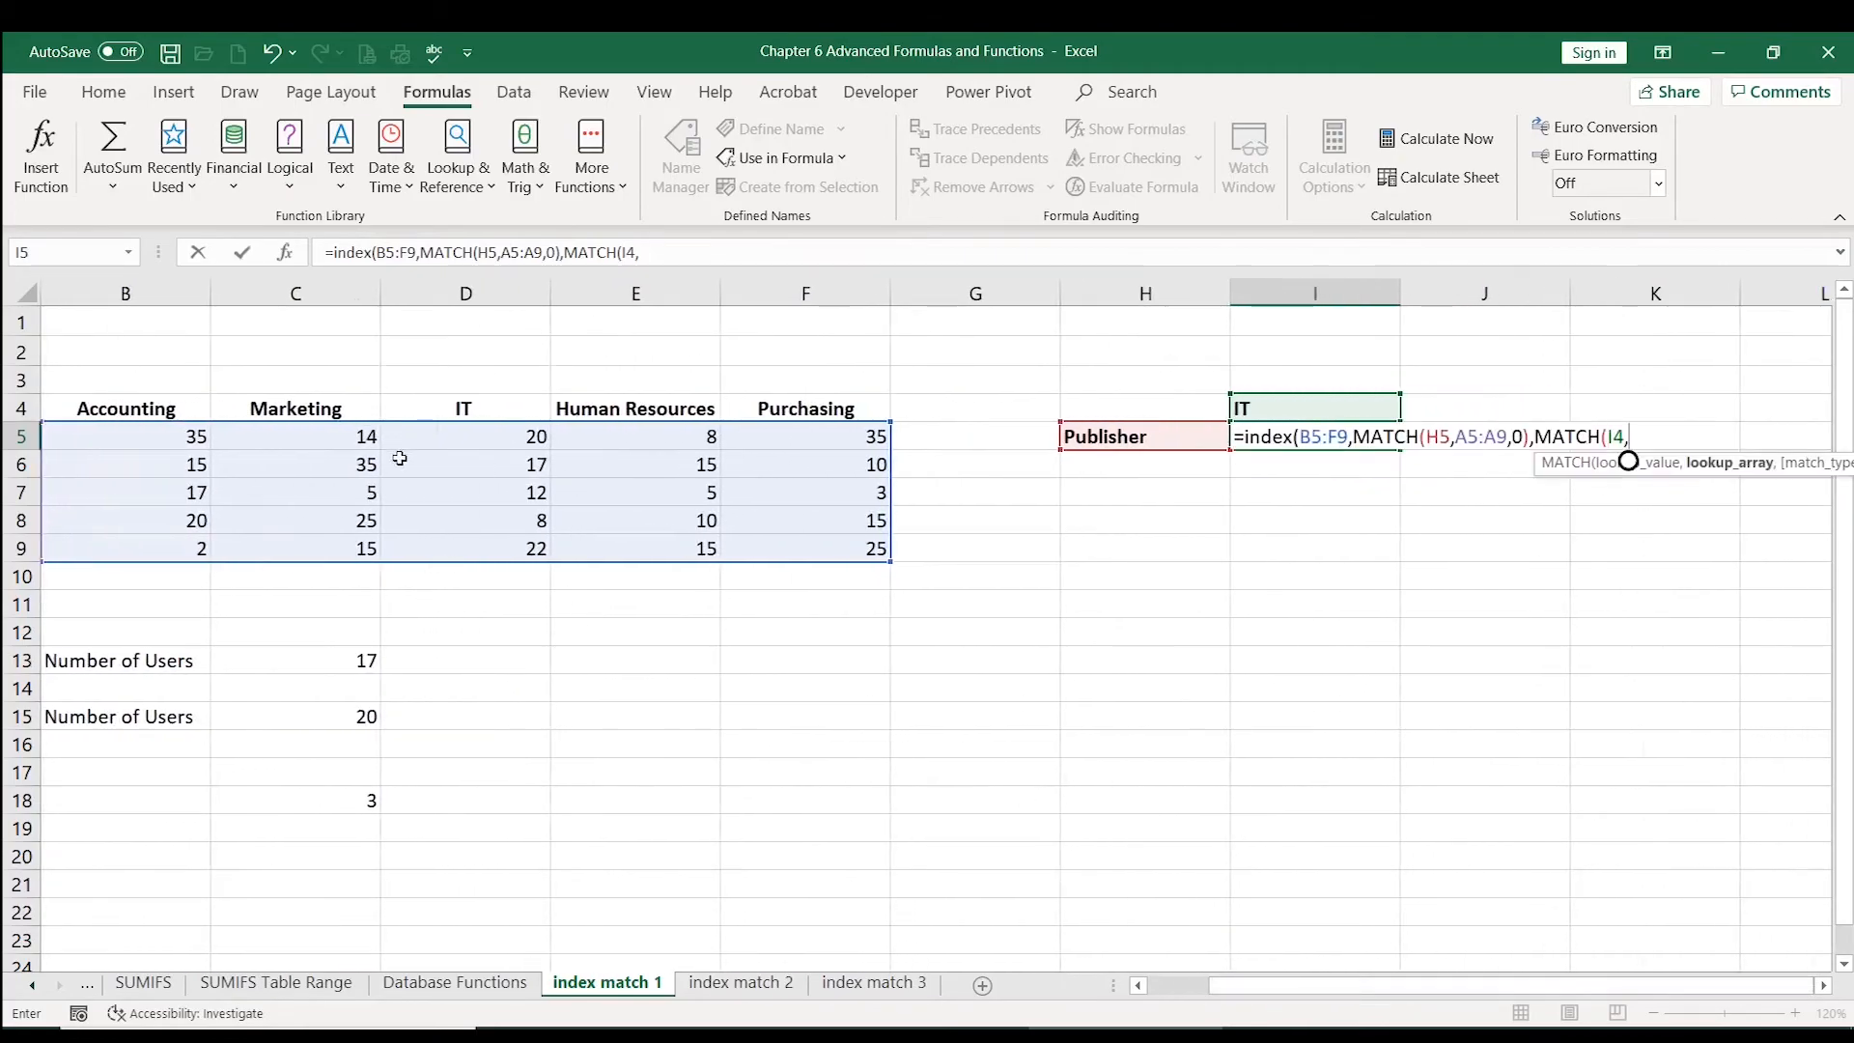
left_click_drag(500, 406, 1172, 397)
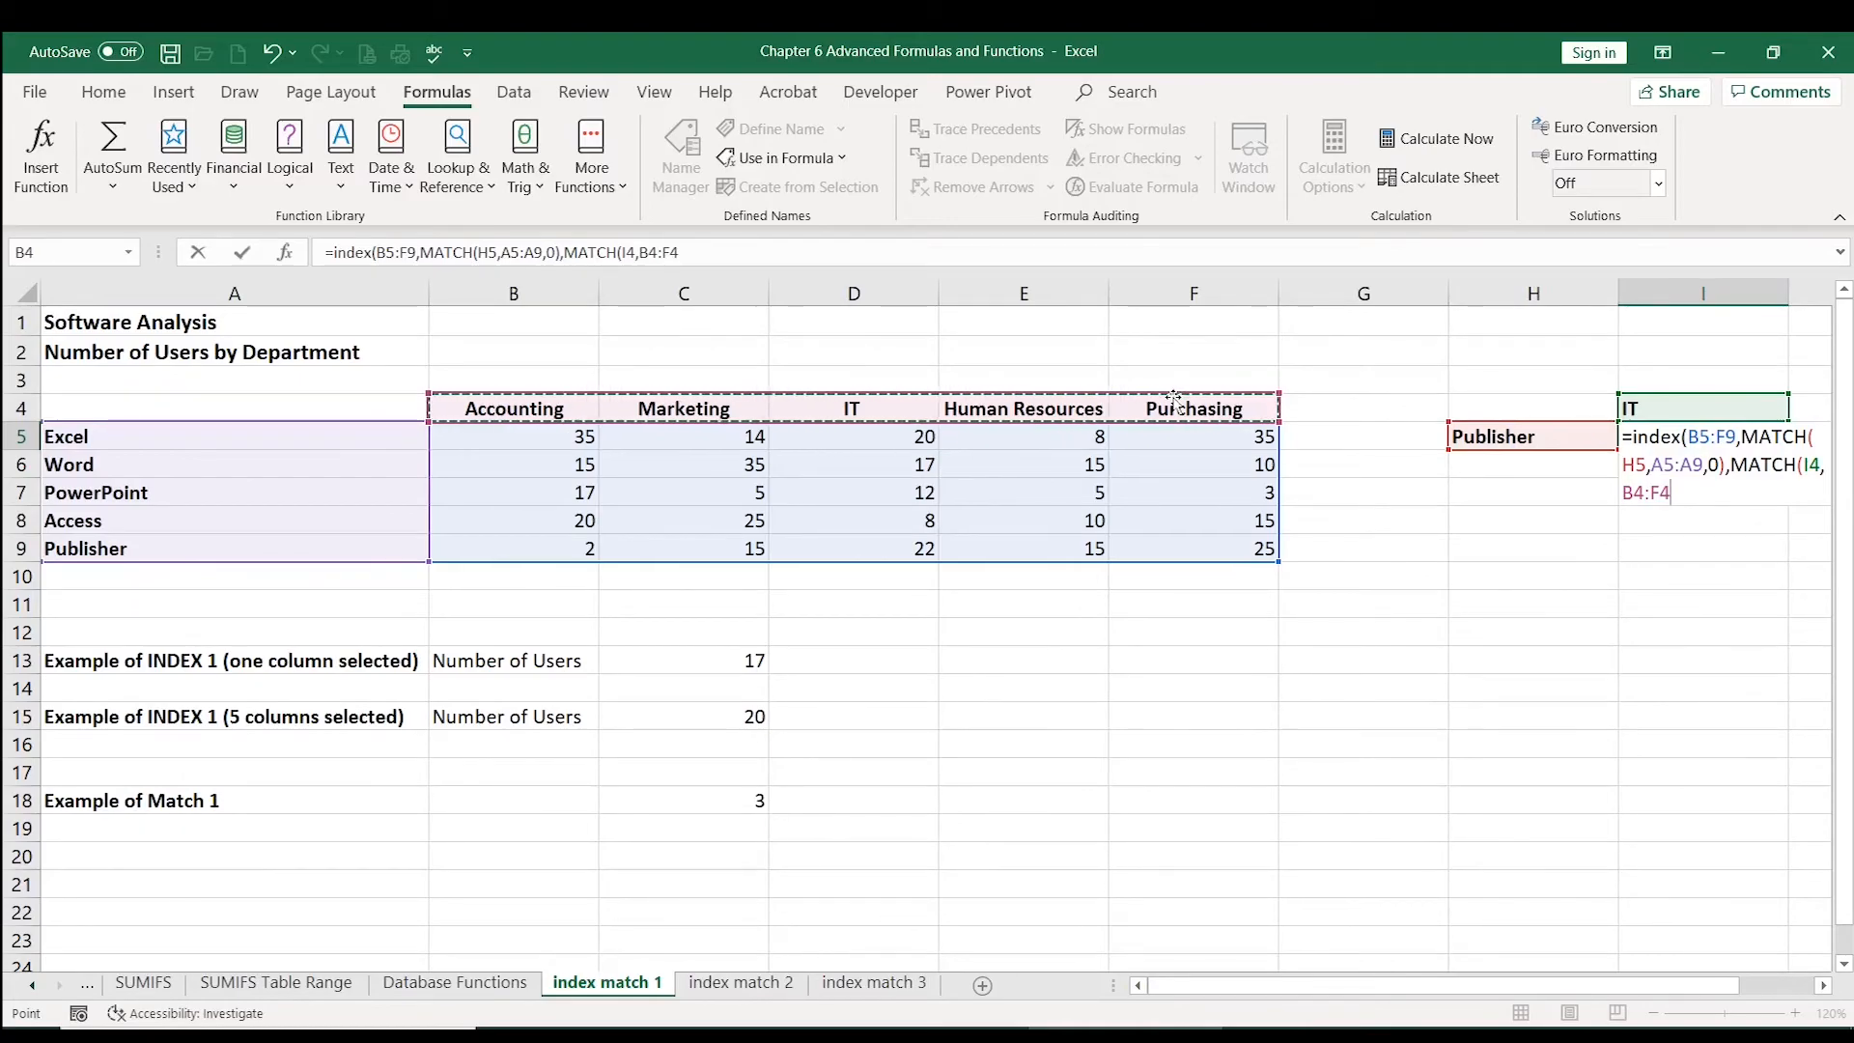
left_click_drag(1550, 991, 1618, 993)
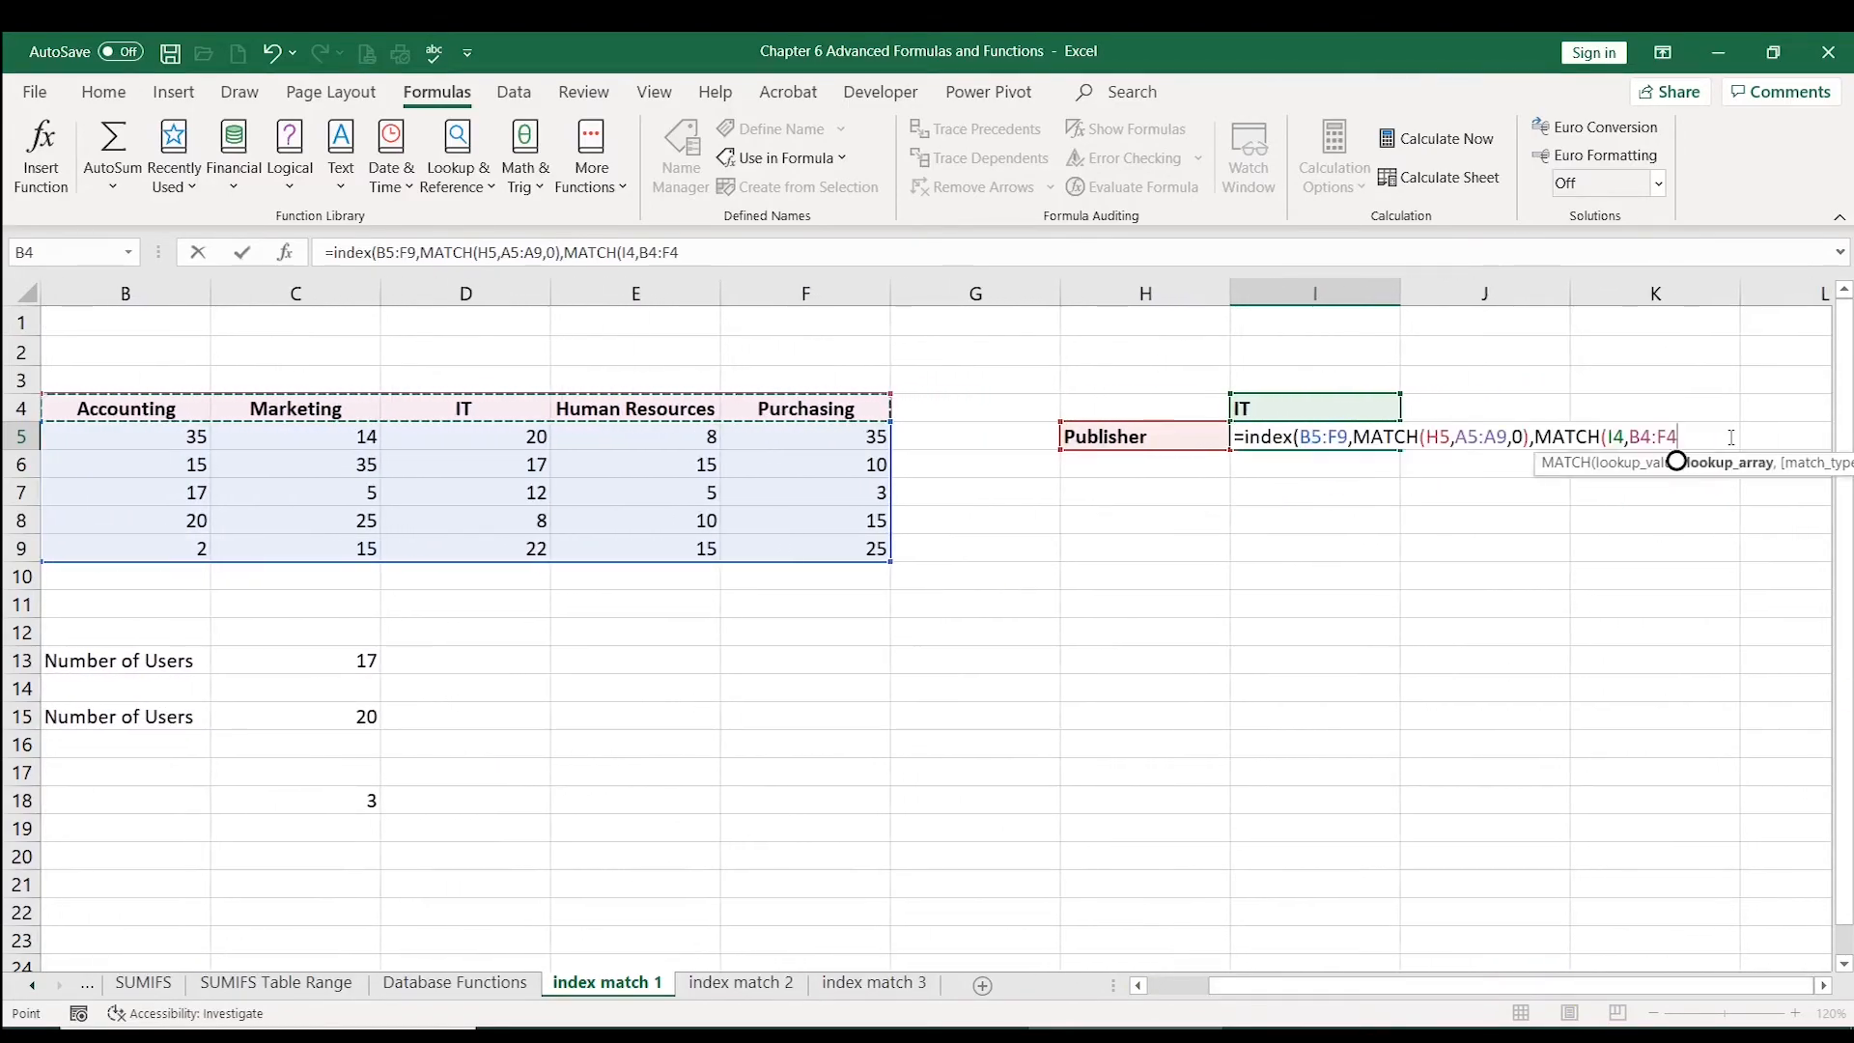
Step: Set the column MATCH to 0 exact match, close both parentheses and enter =INDEX(B5:F9,MATCH(H5,A5:A9,0),MATCH(I4,B4:F4,0))
type(",")
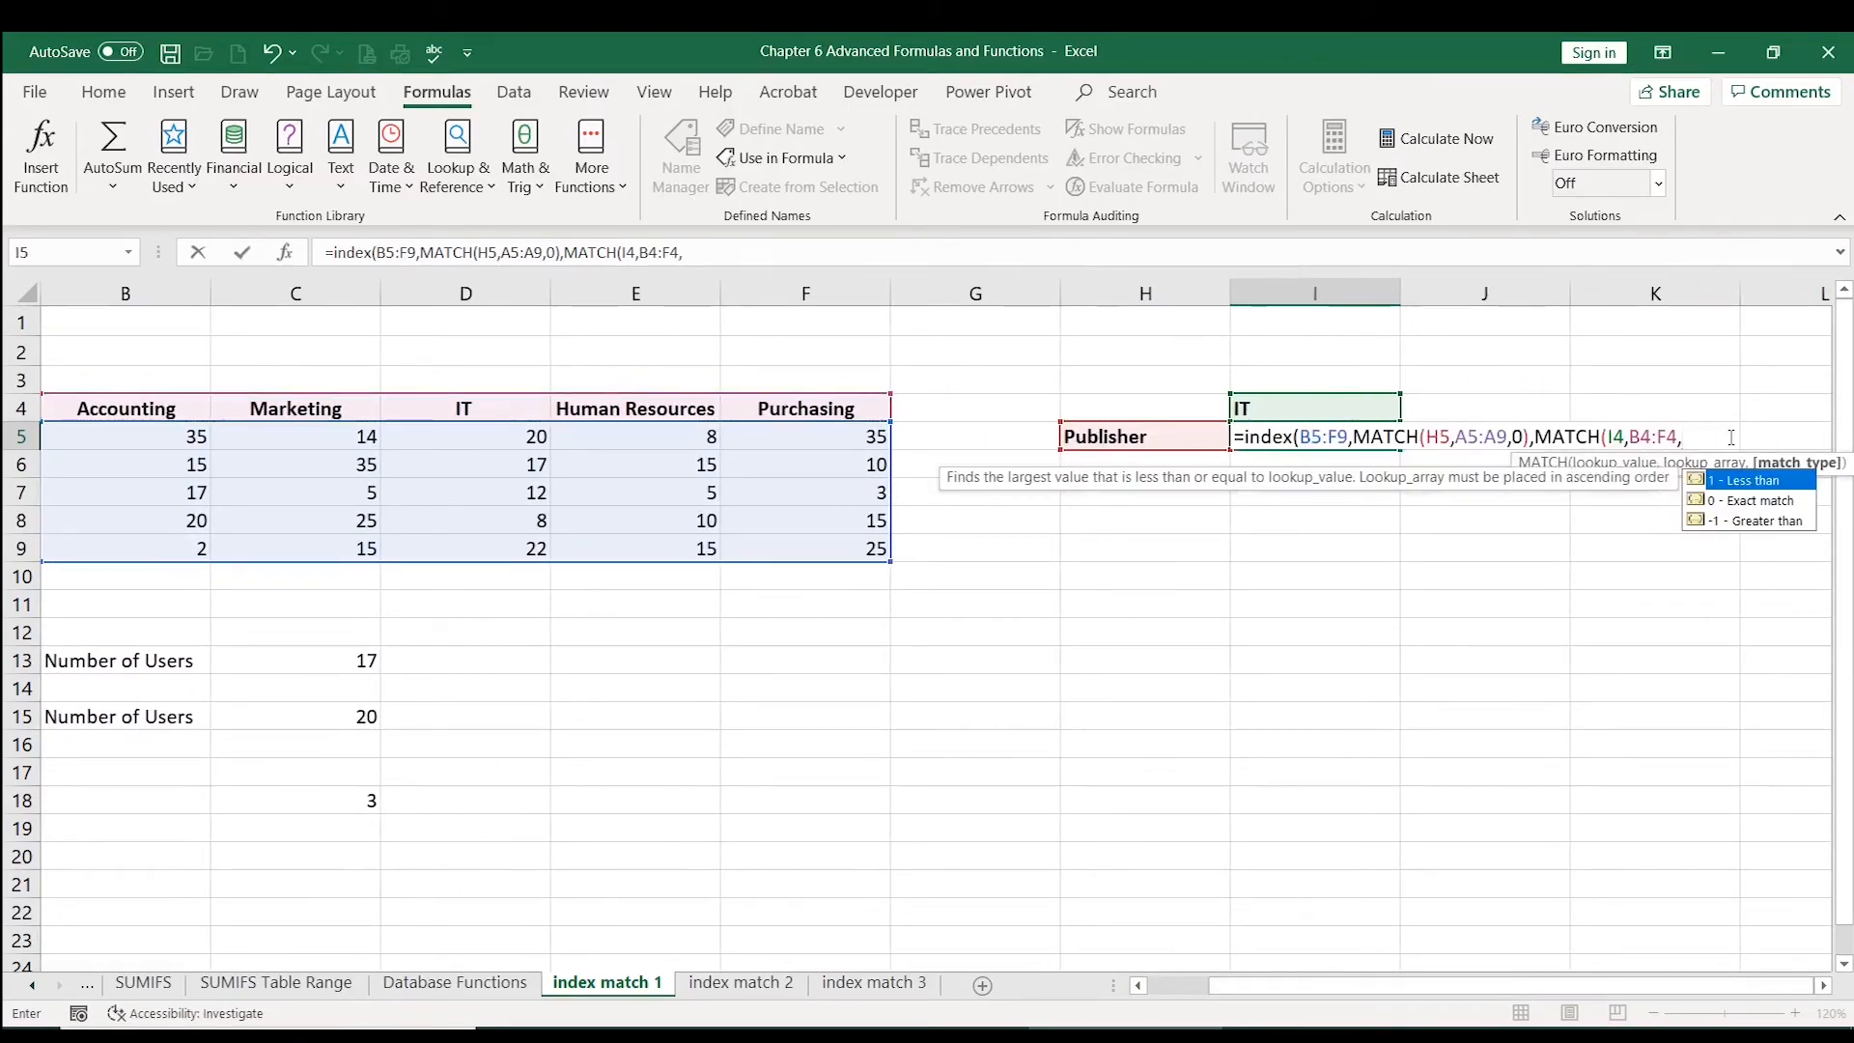
left_click(1750, 503)
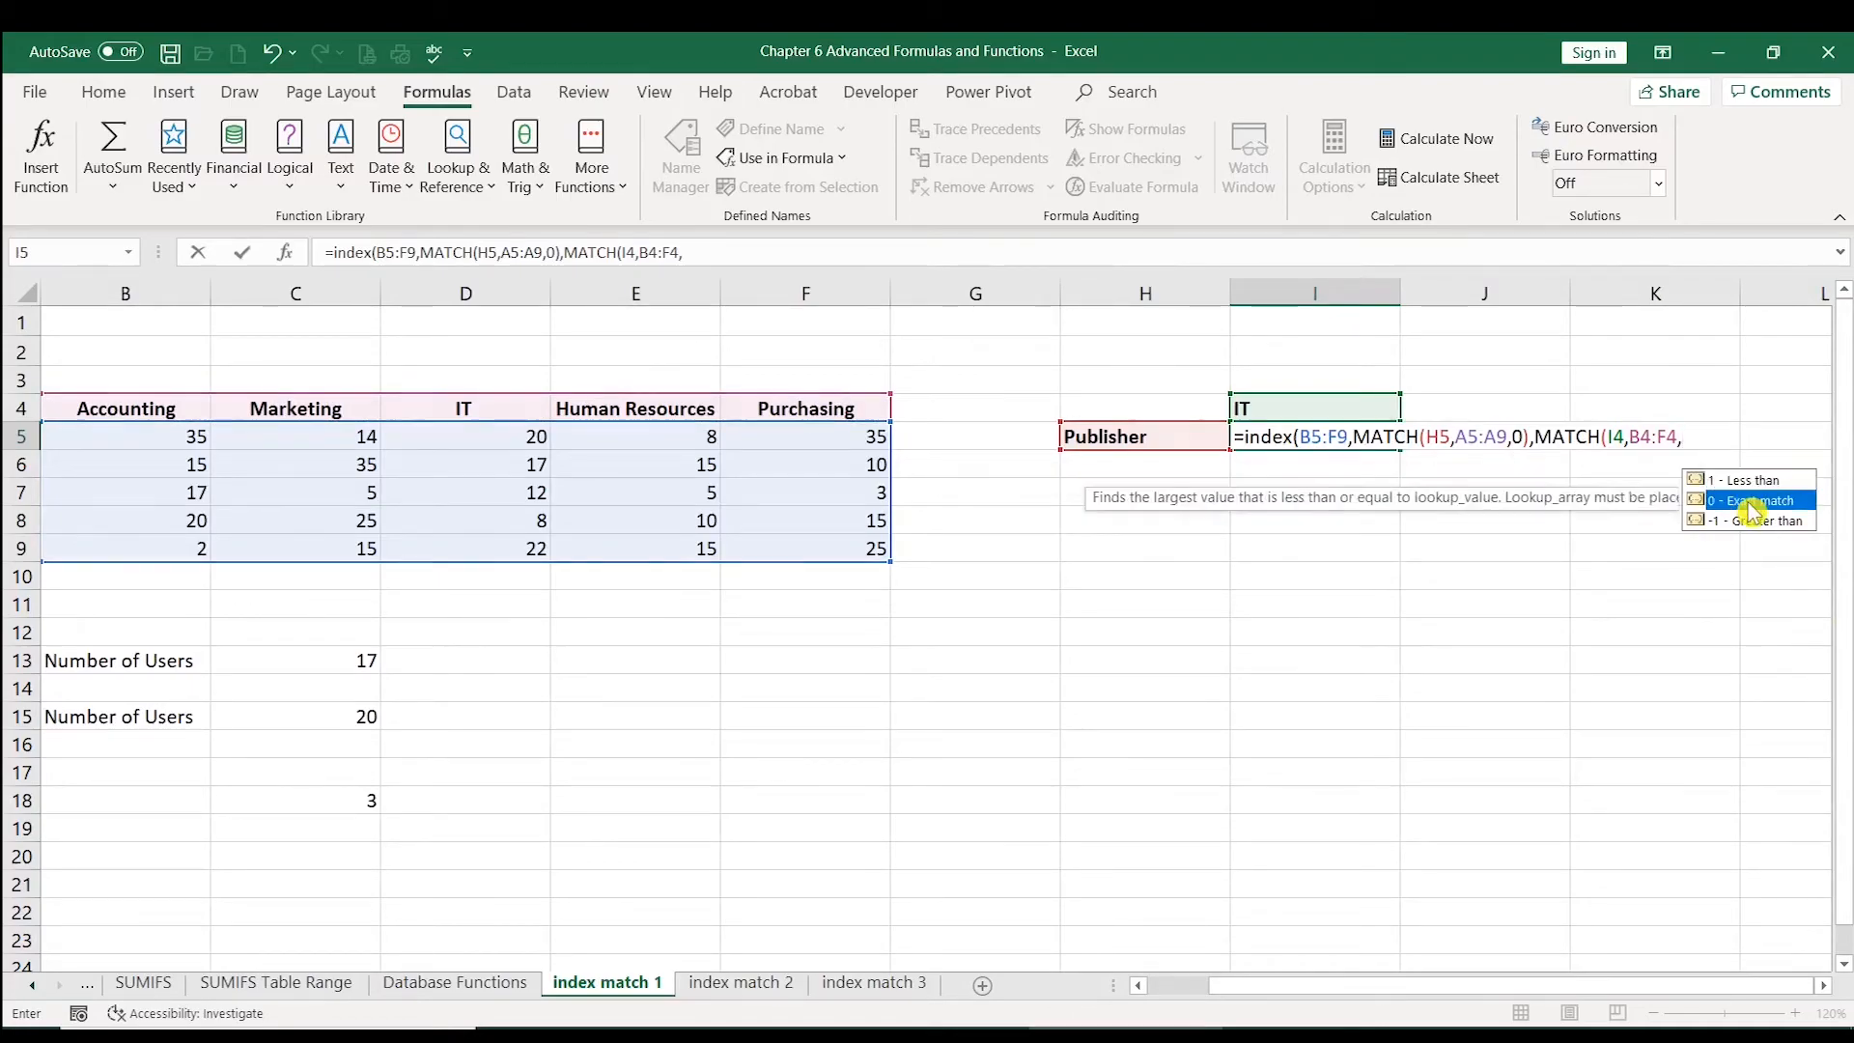
double_click(1749, 503)
left_click(750, 250)
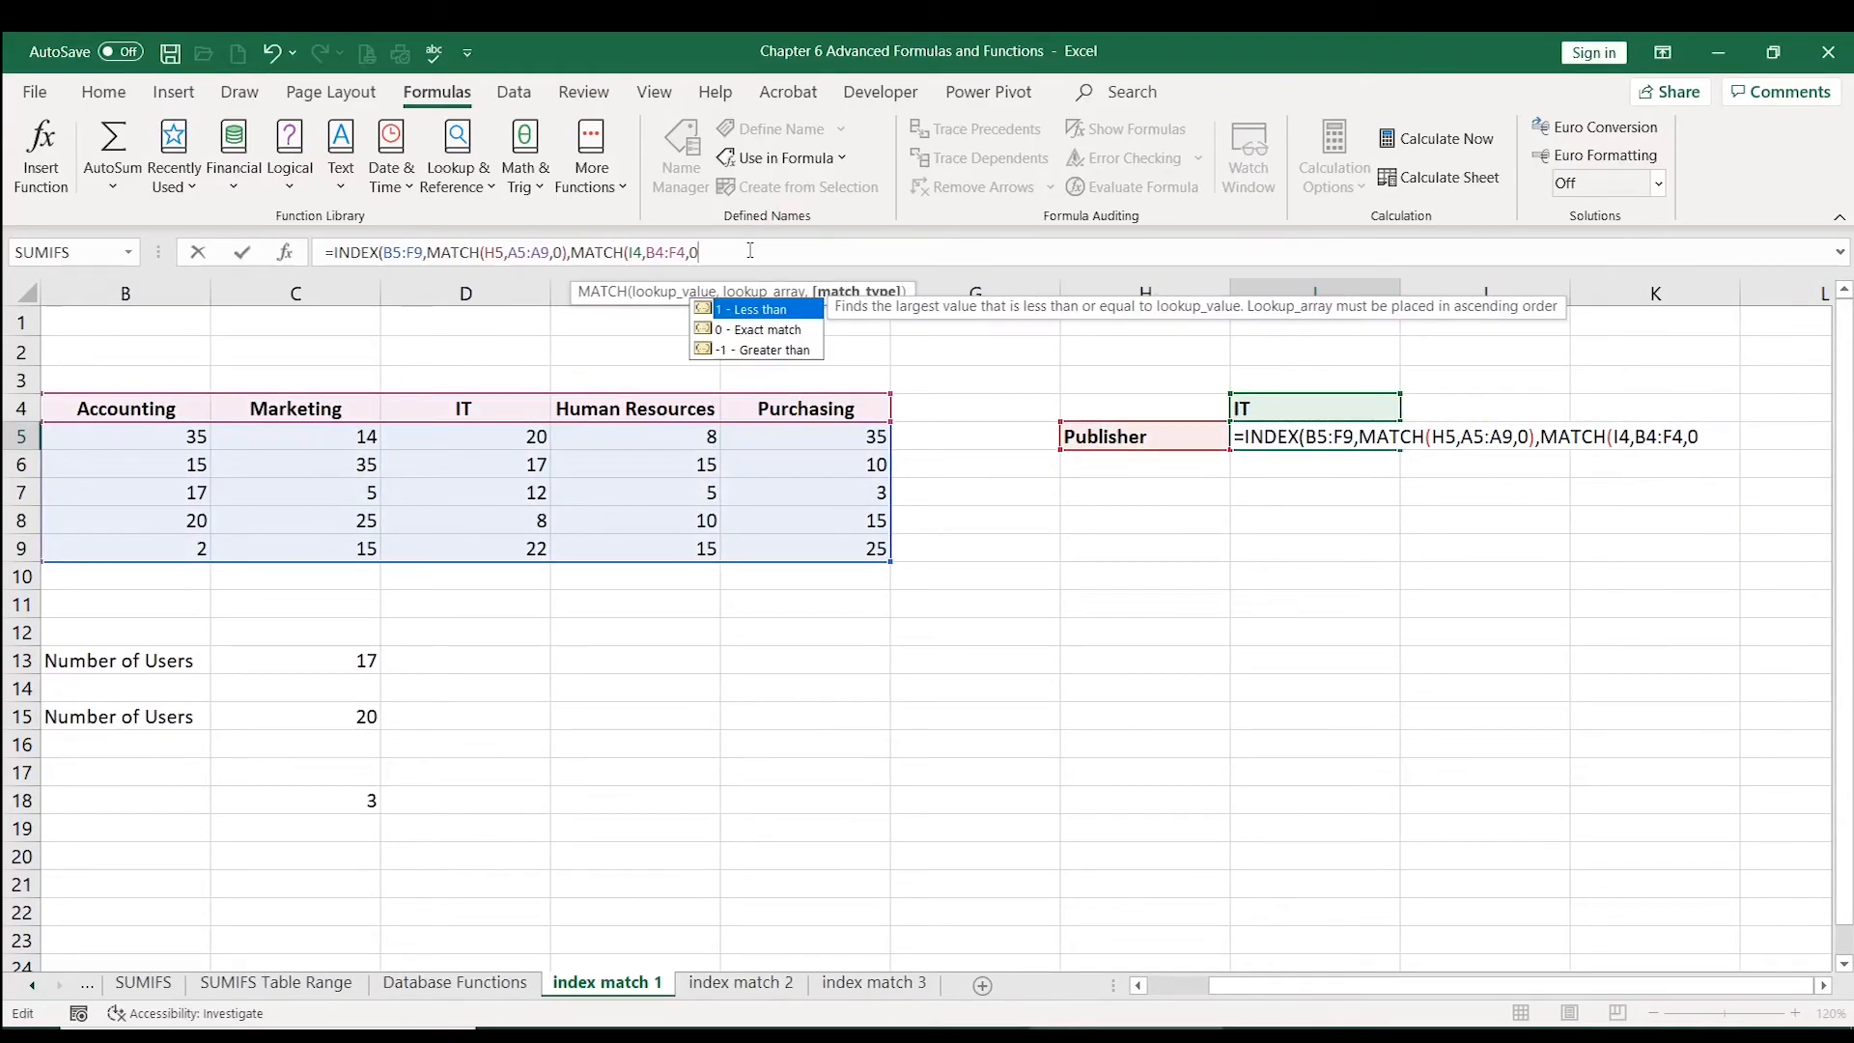
type(")")
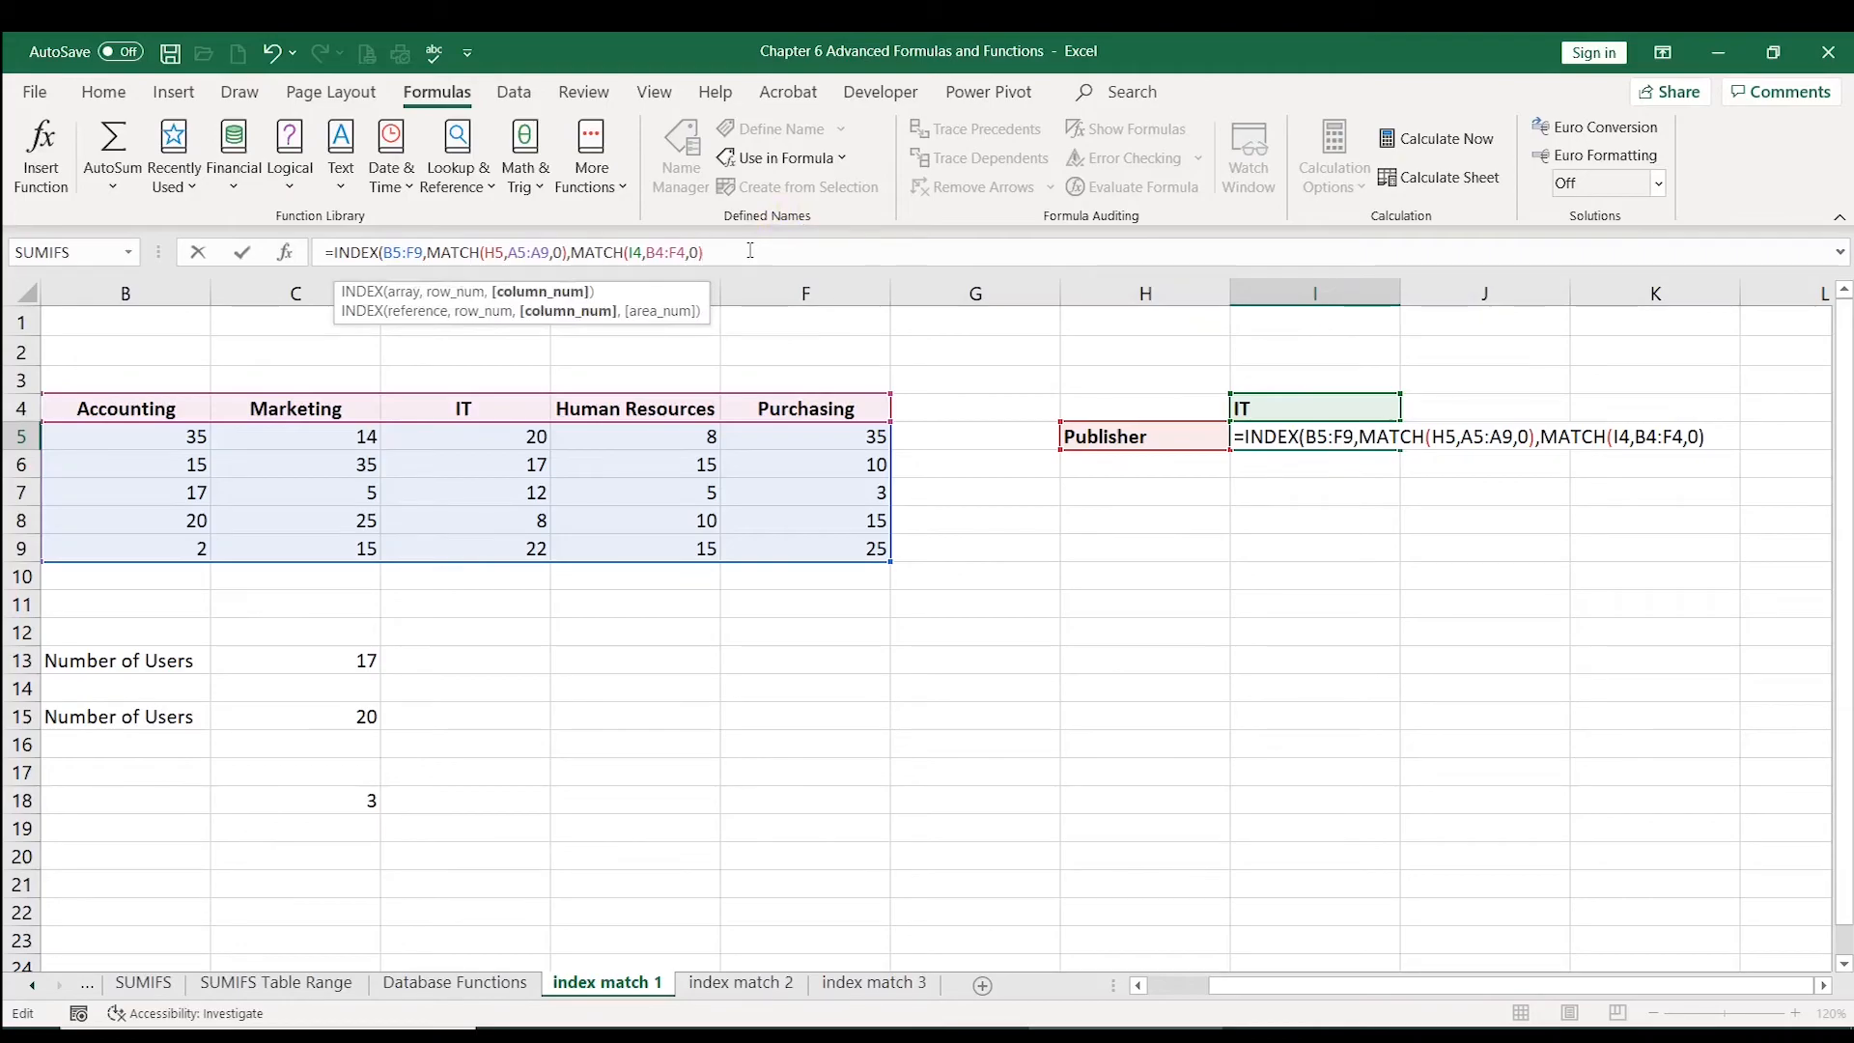
type(")")
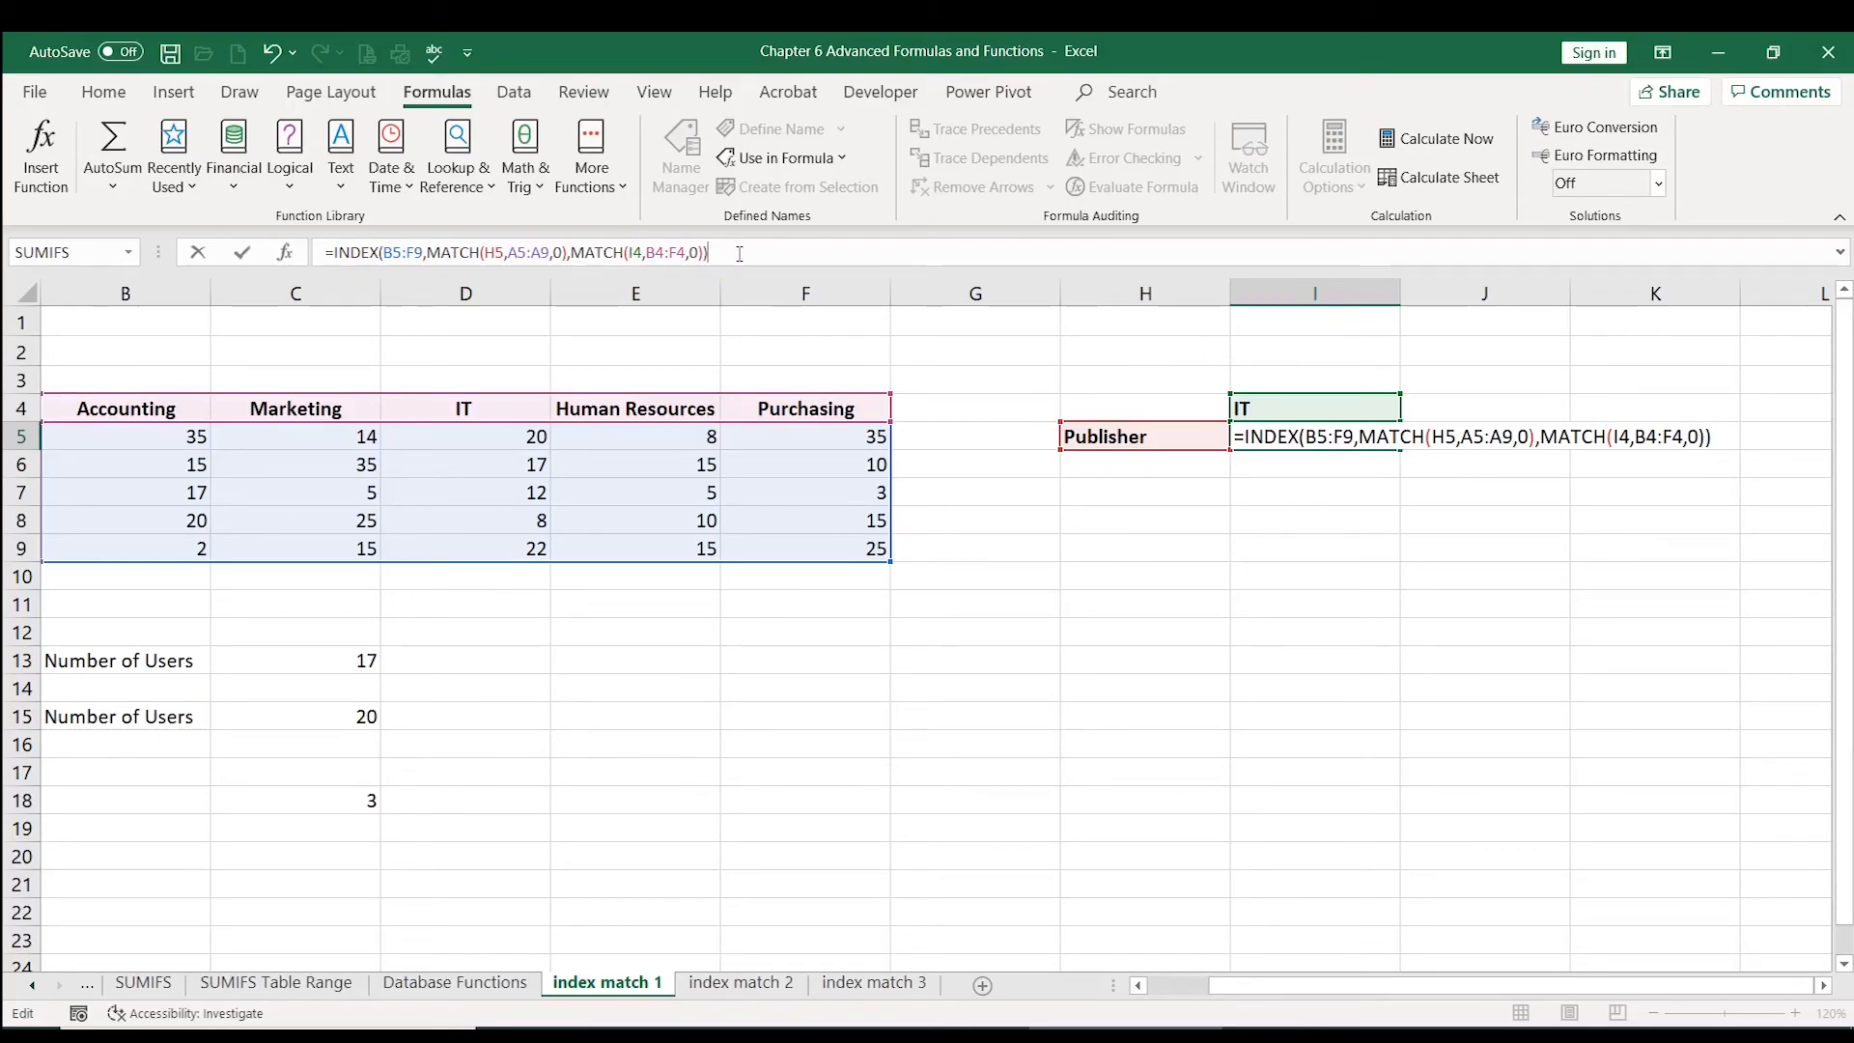
key("Return")
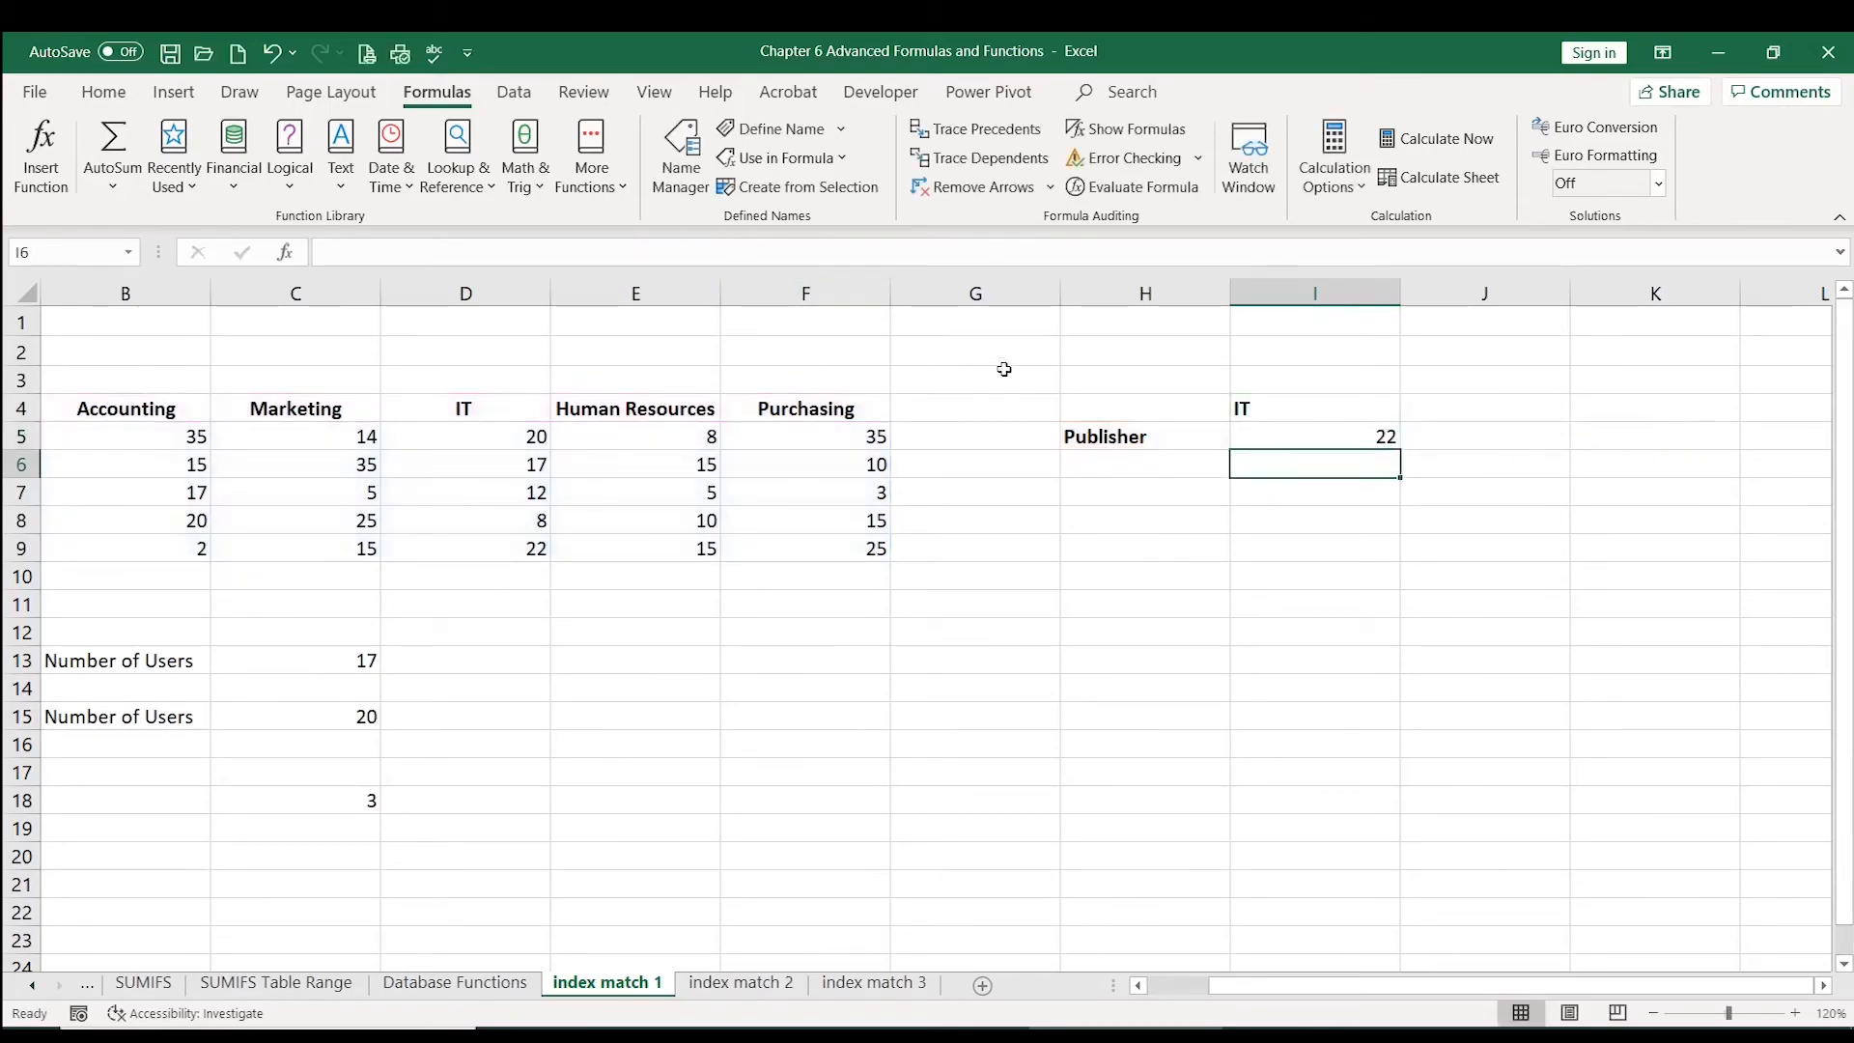
Step: Narrow column A so the table and lookup fit on screen, and compare the I5 result with Publisher's IT cell D9
left_click(1271, 440)
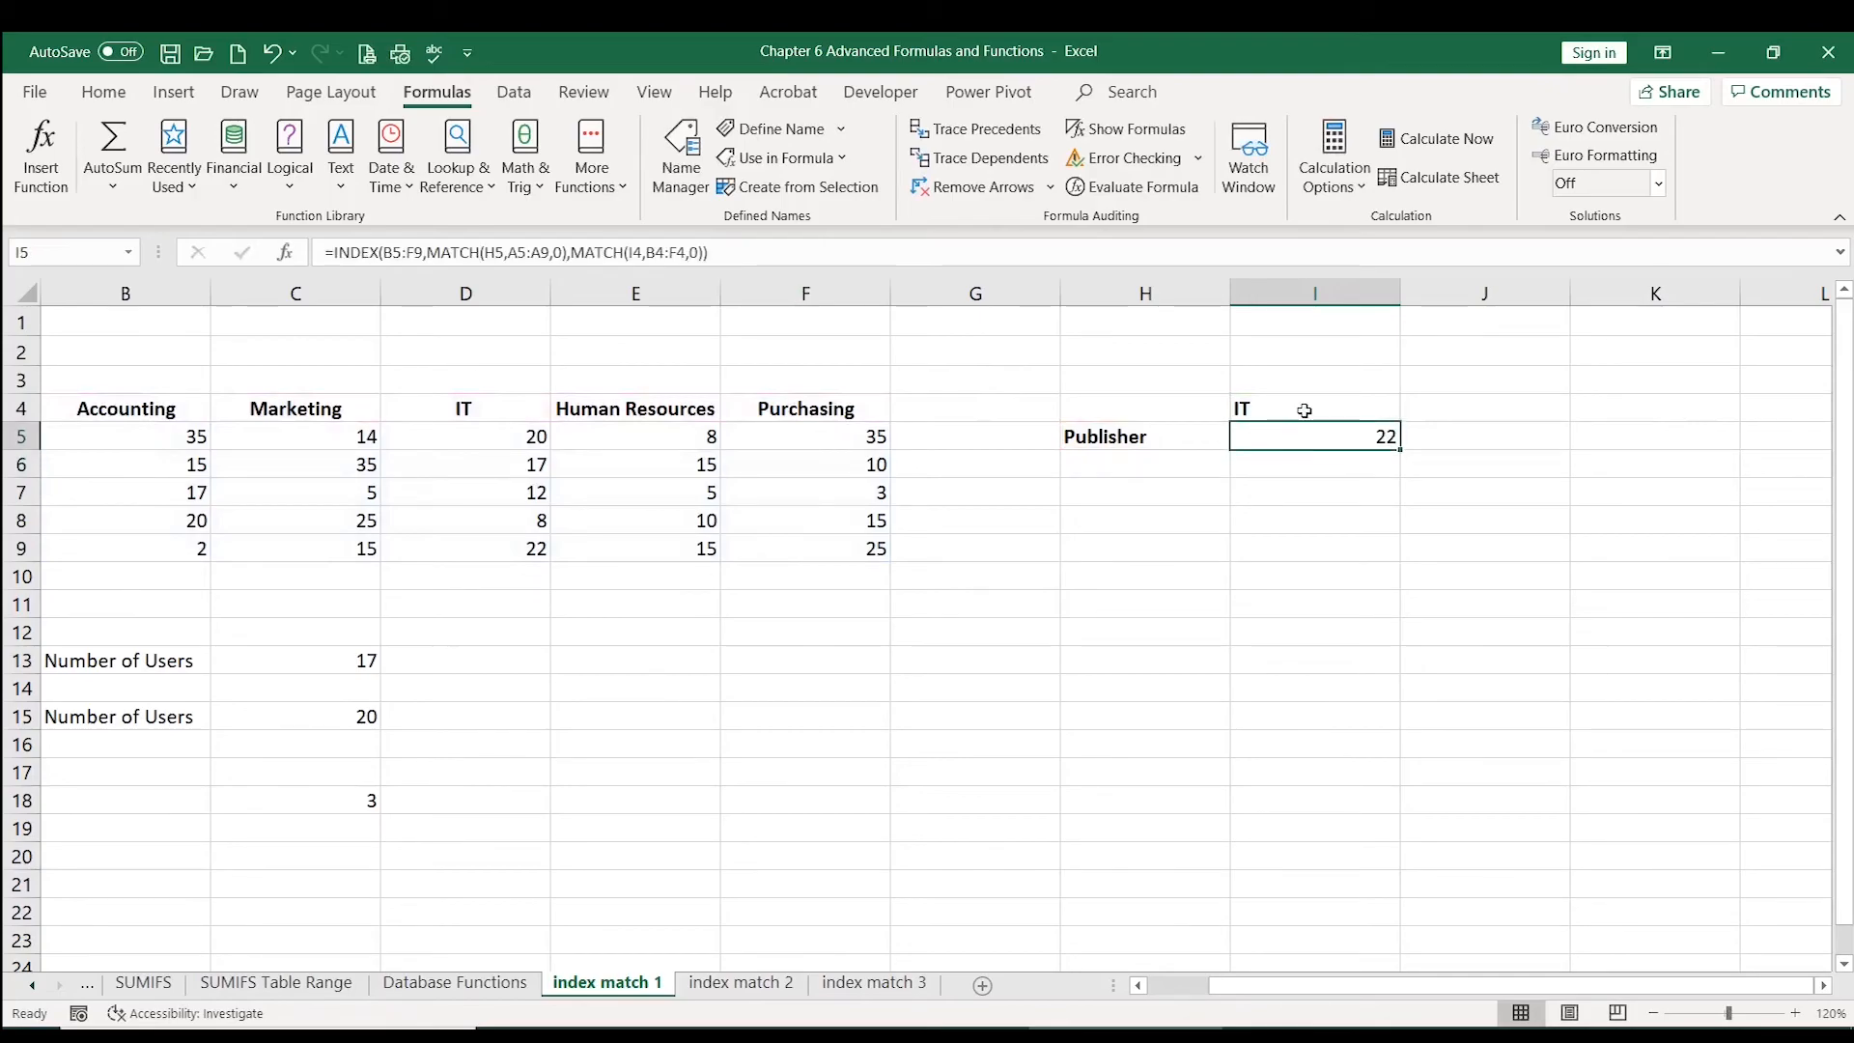
left_click(472, 409)
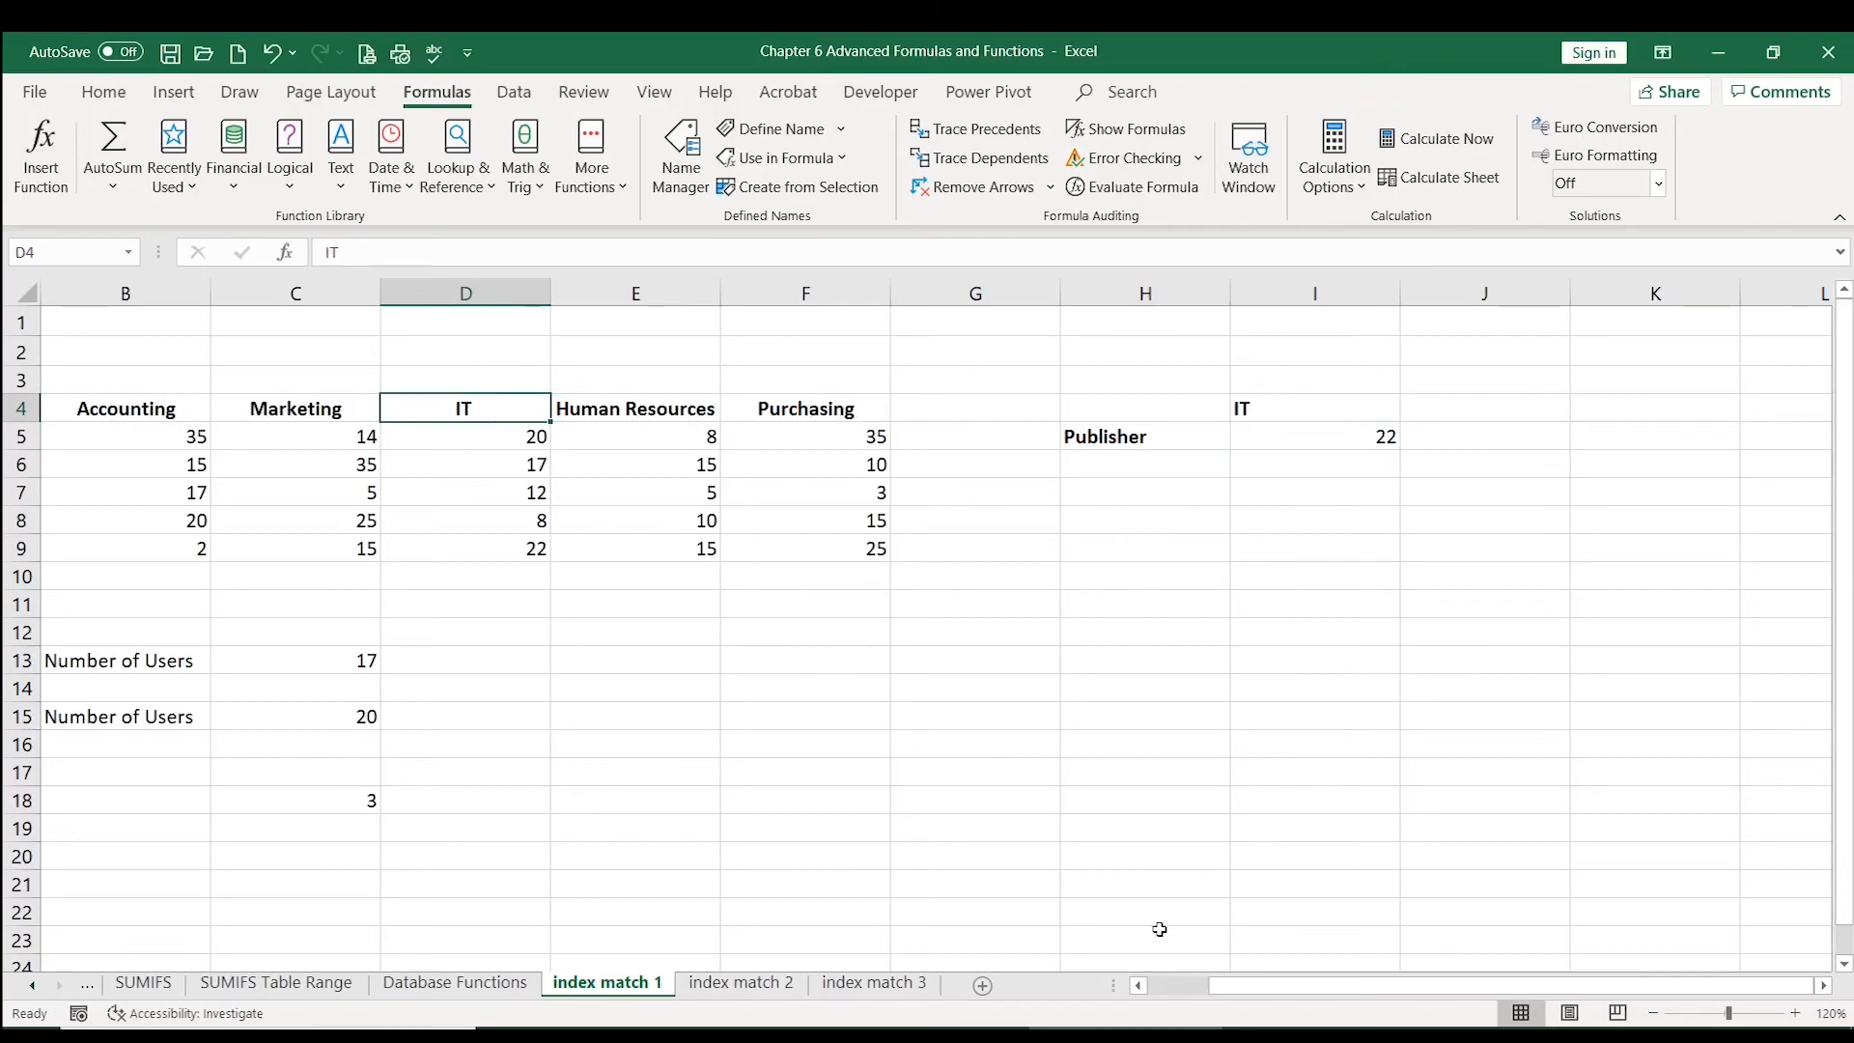
left_click_drag(1317, 985, 1258, 985)
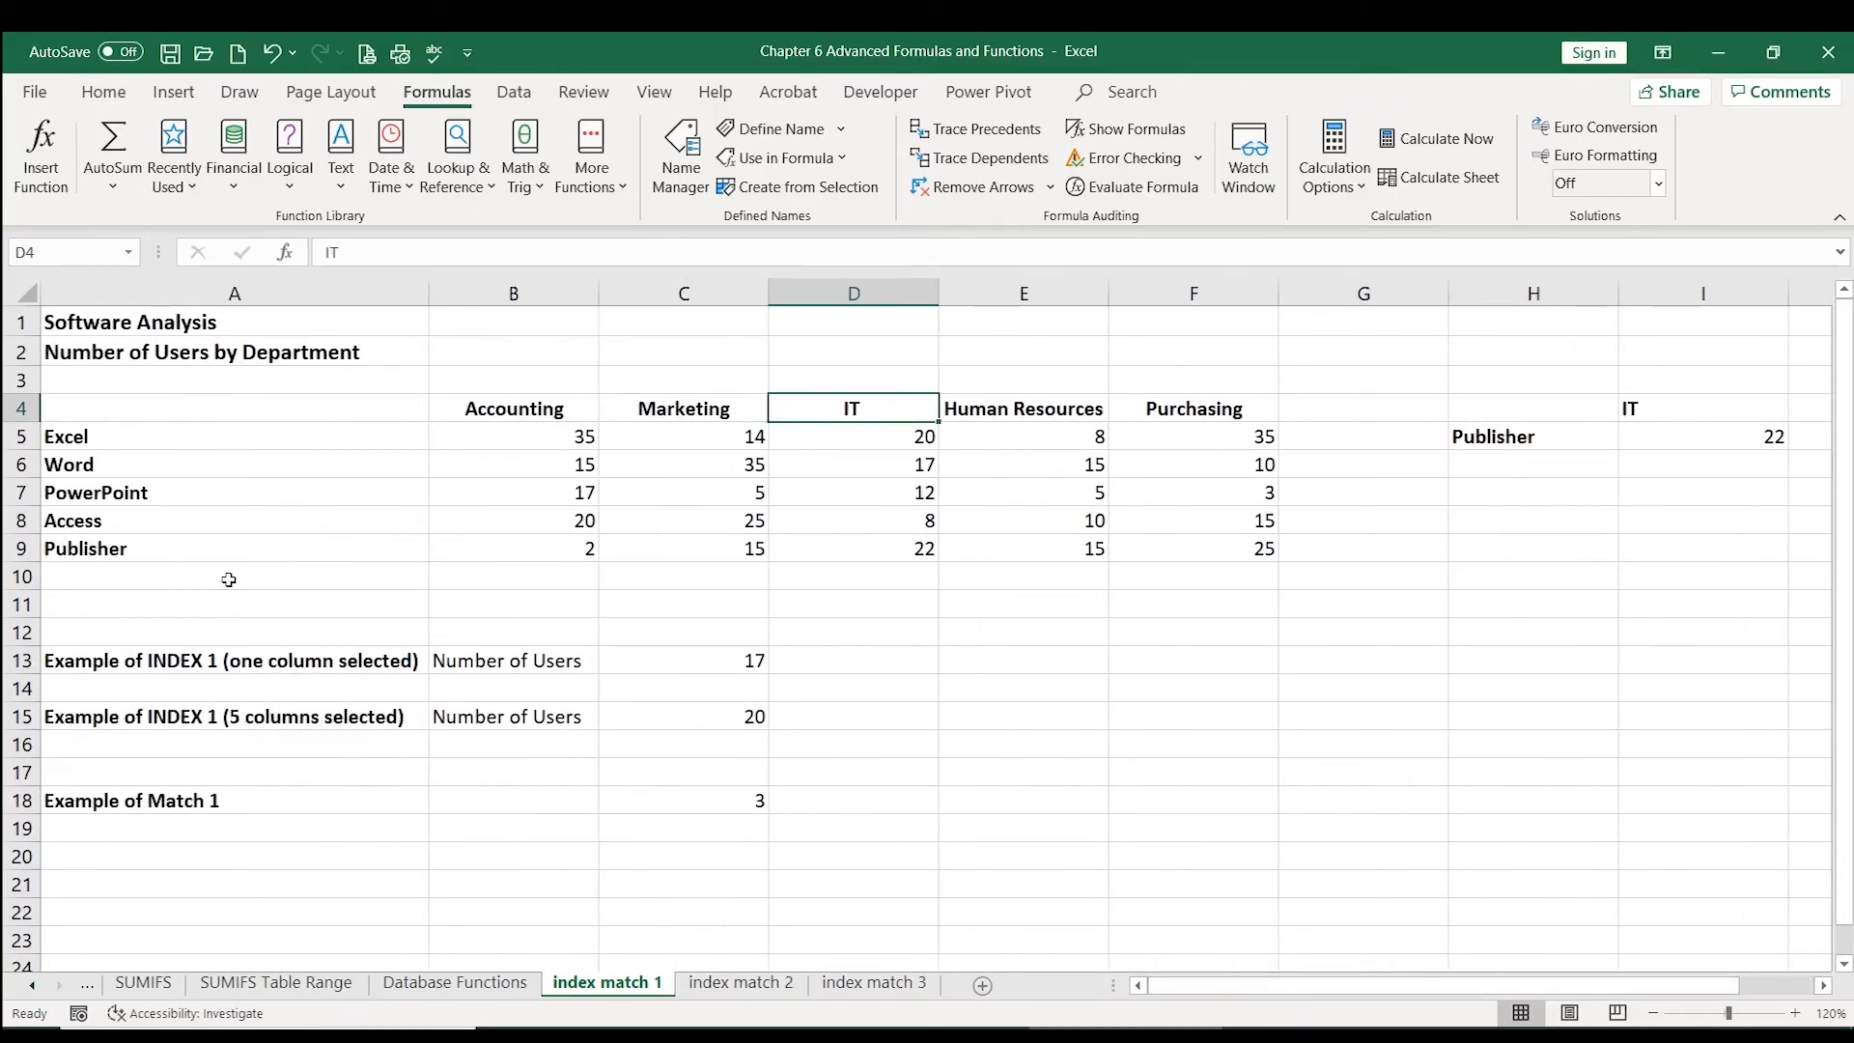
left_click_drag(422, 297, 241, 295)
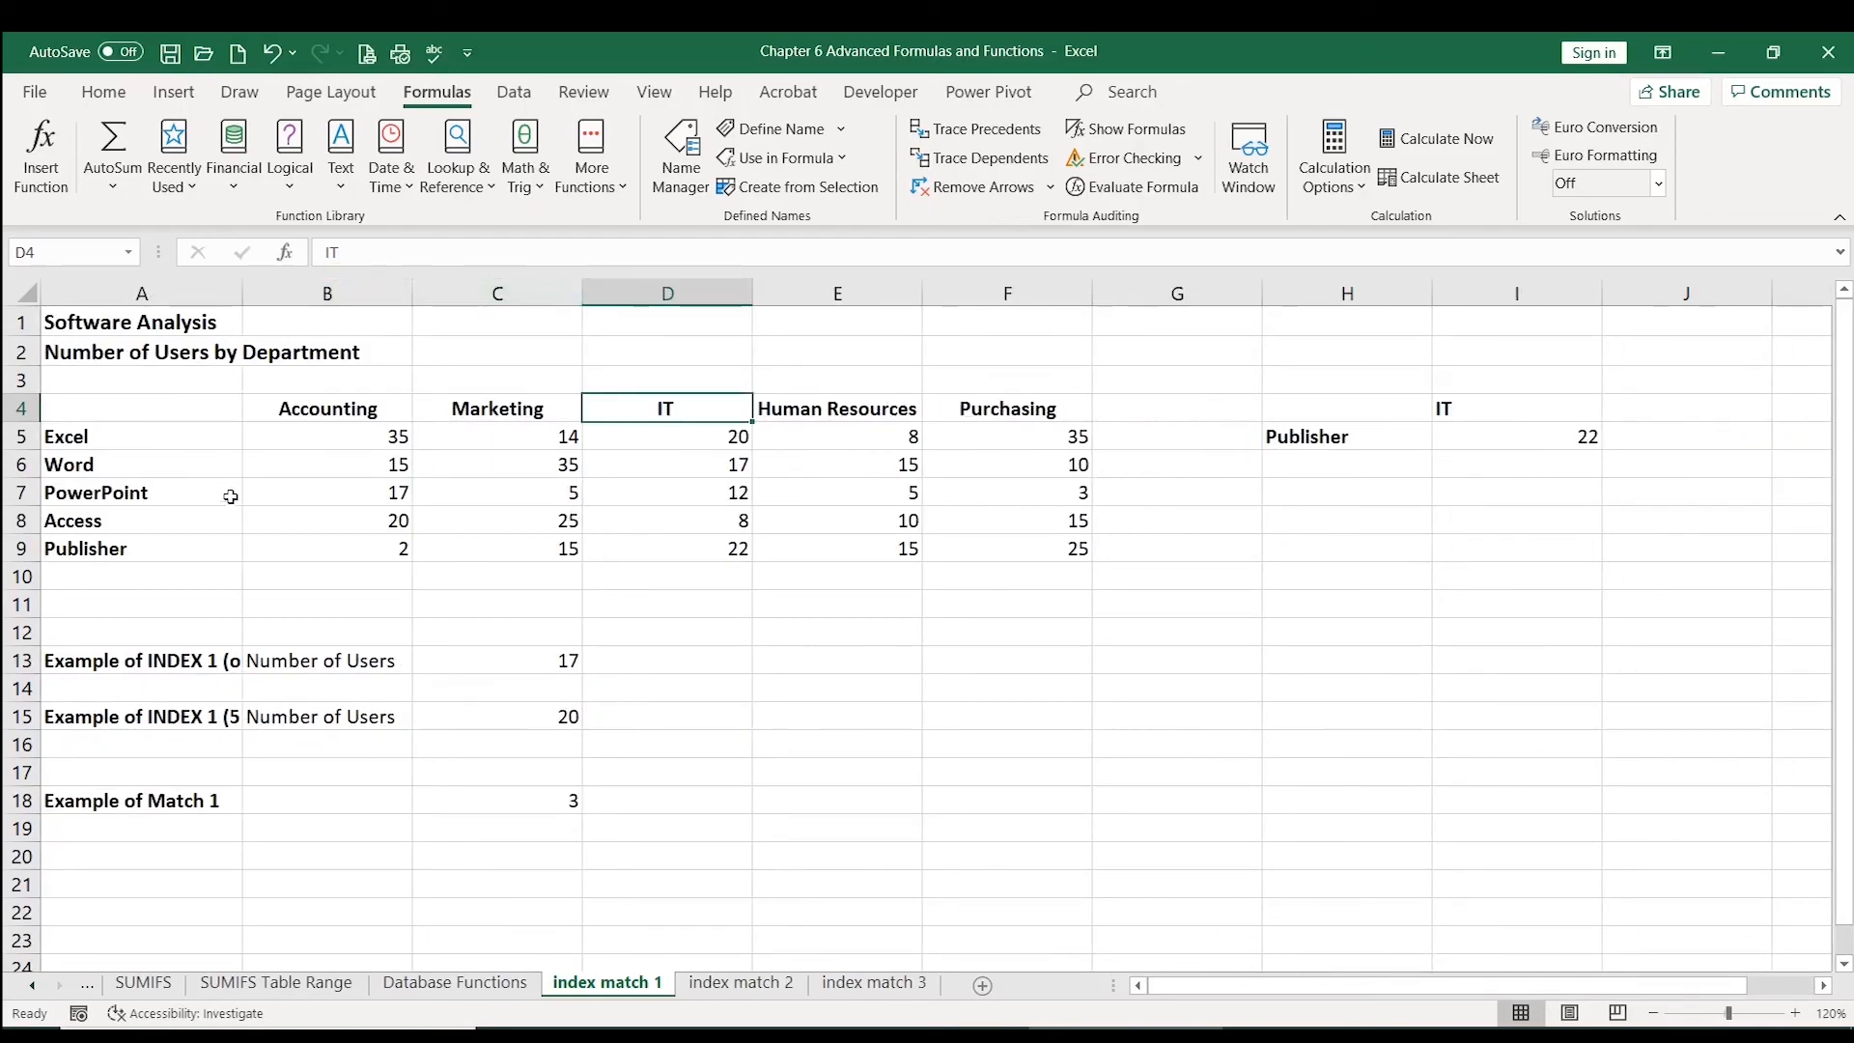
left_click(174, 542)
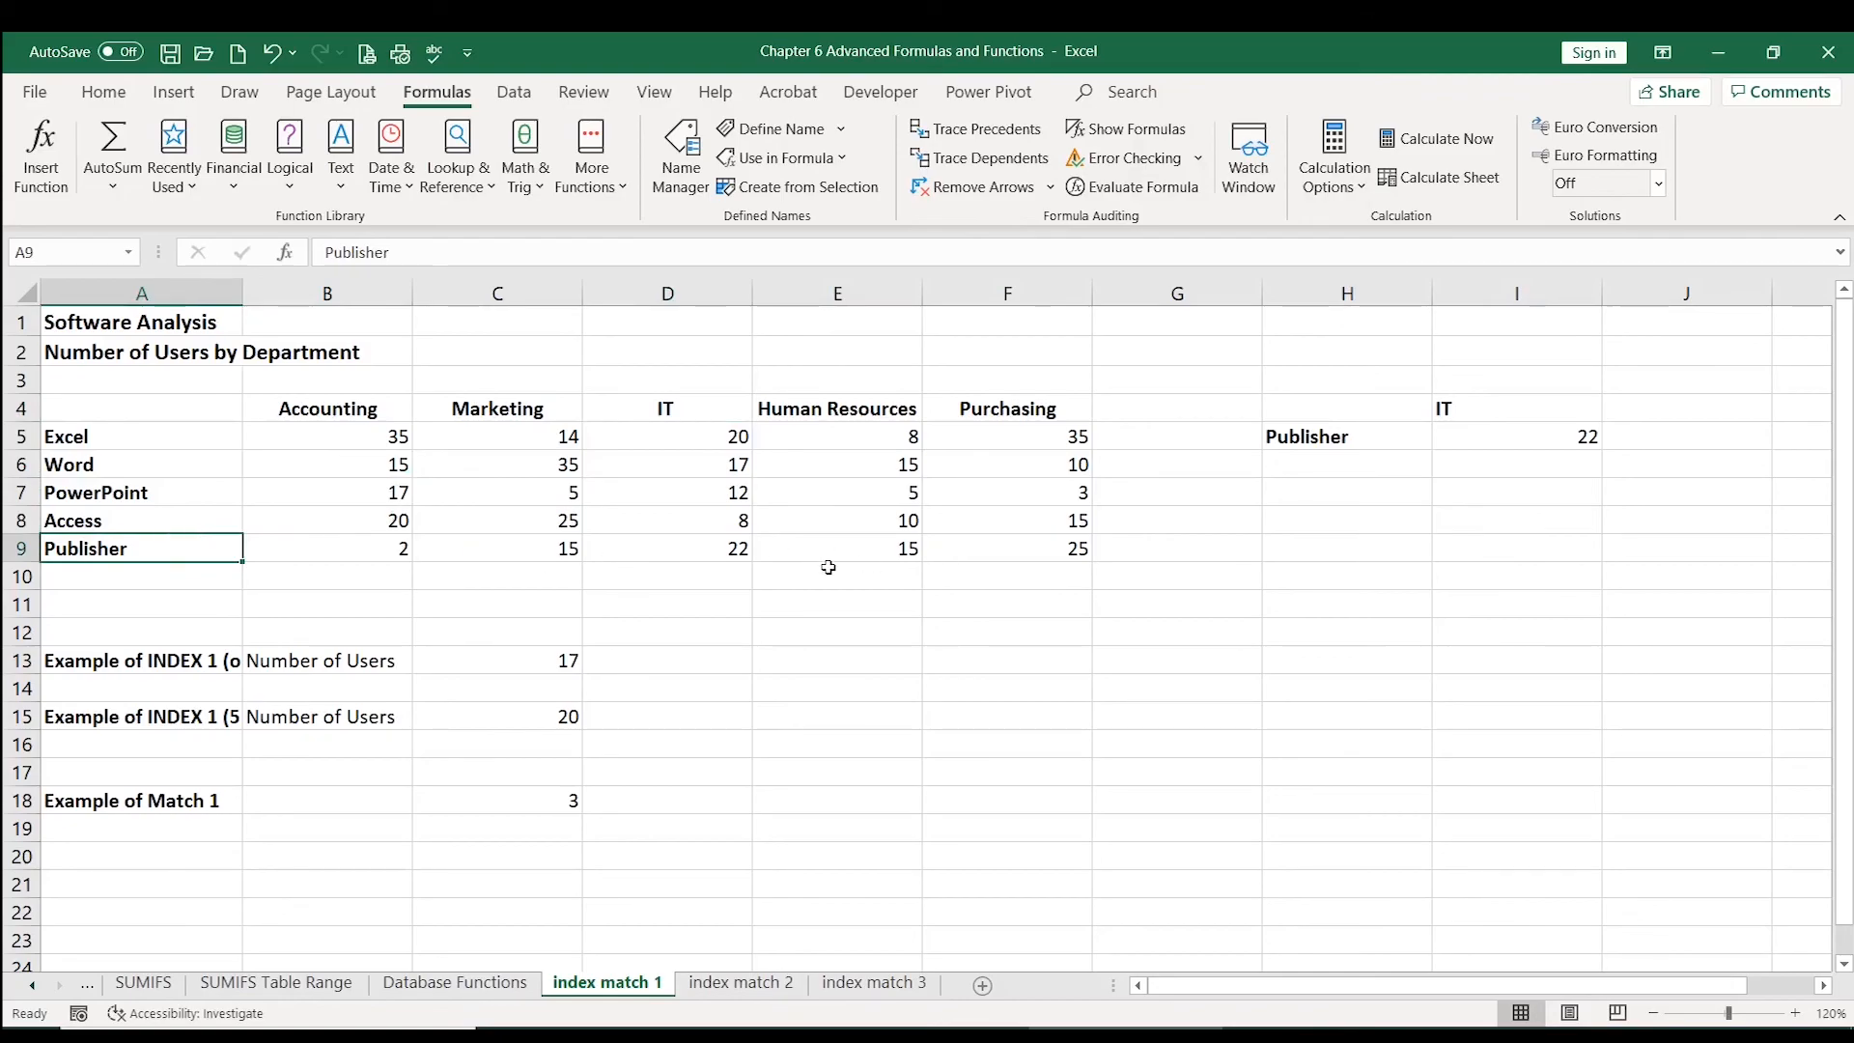
left_click(703, 539)
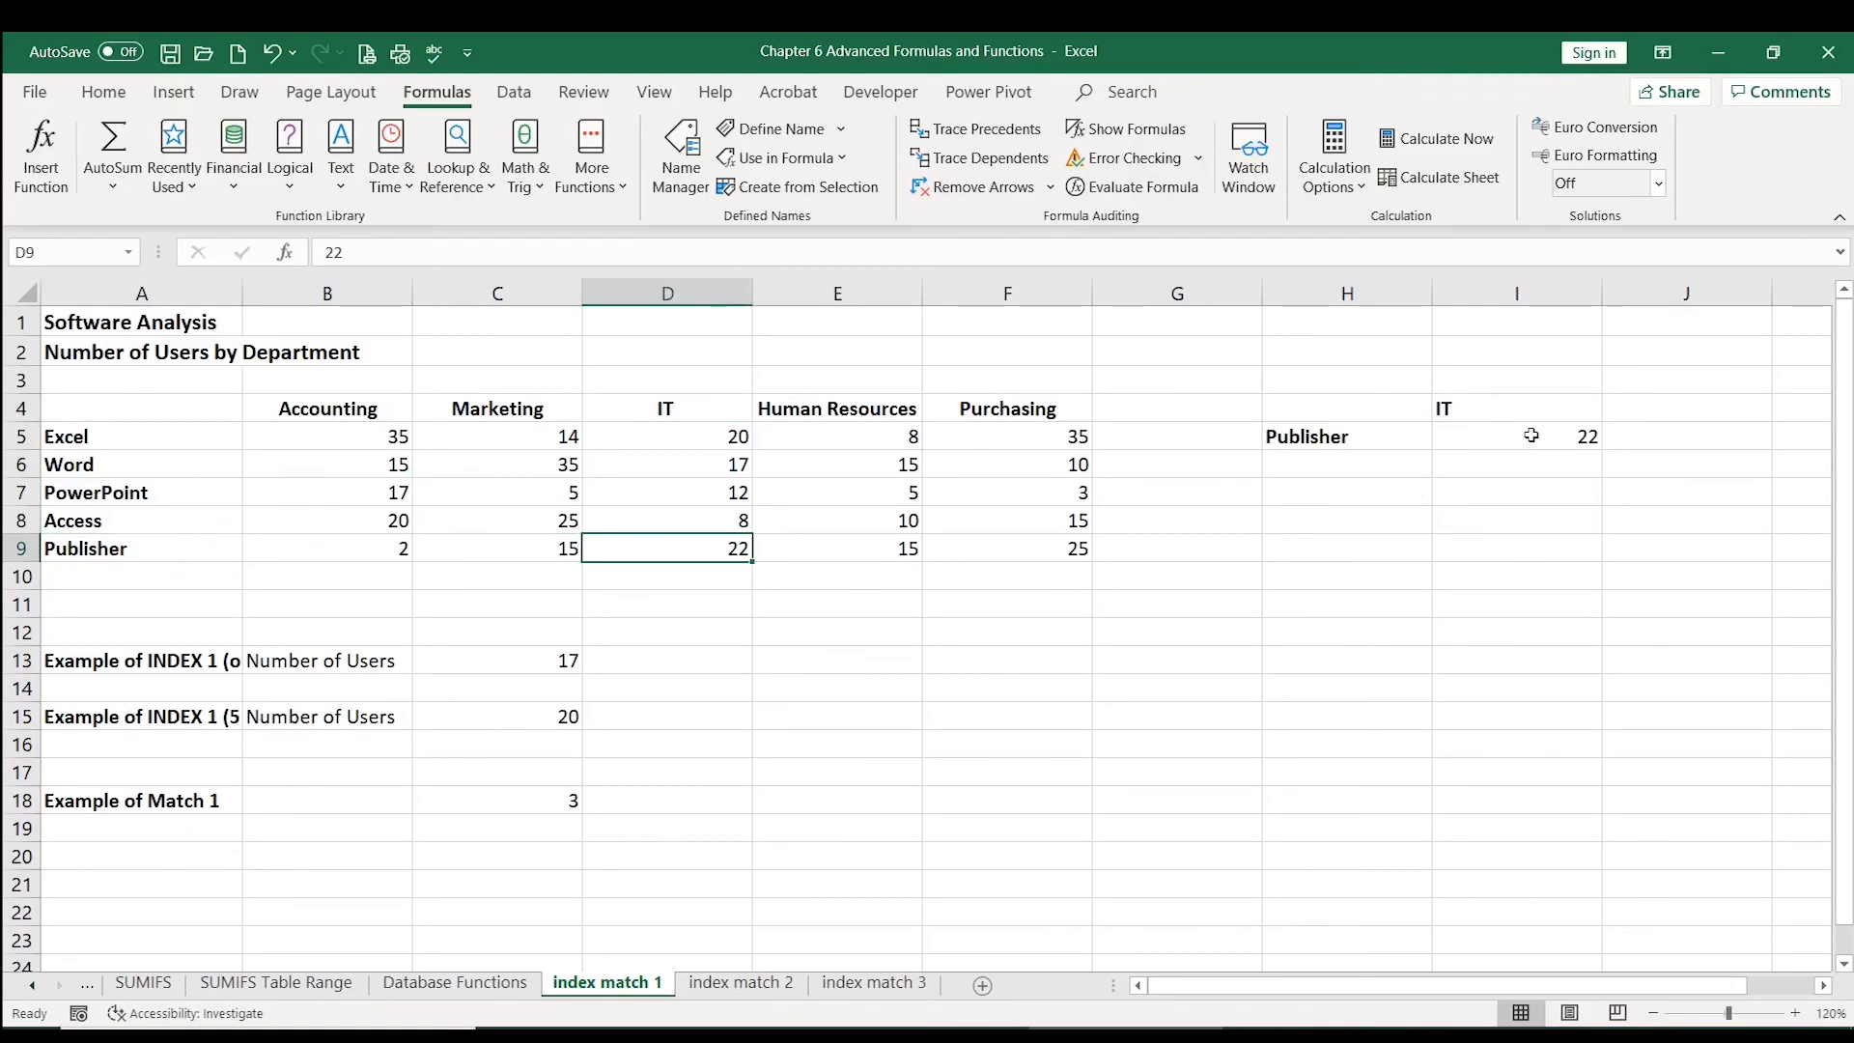
Step: Switch the software in H5 to Word from its dropdown list and compare the lookup with Word's IT cell D6
left_click(1378, 443)
left_click(1442, 439)
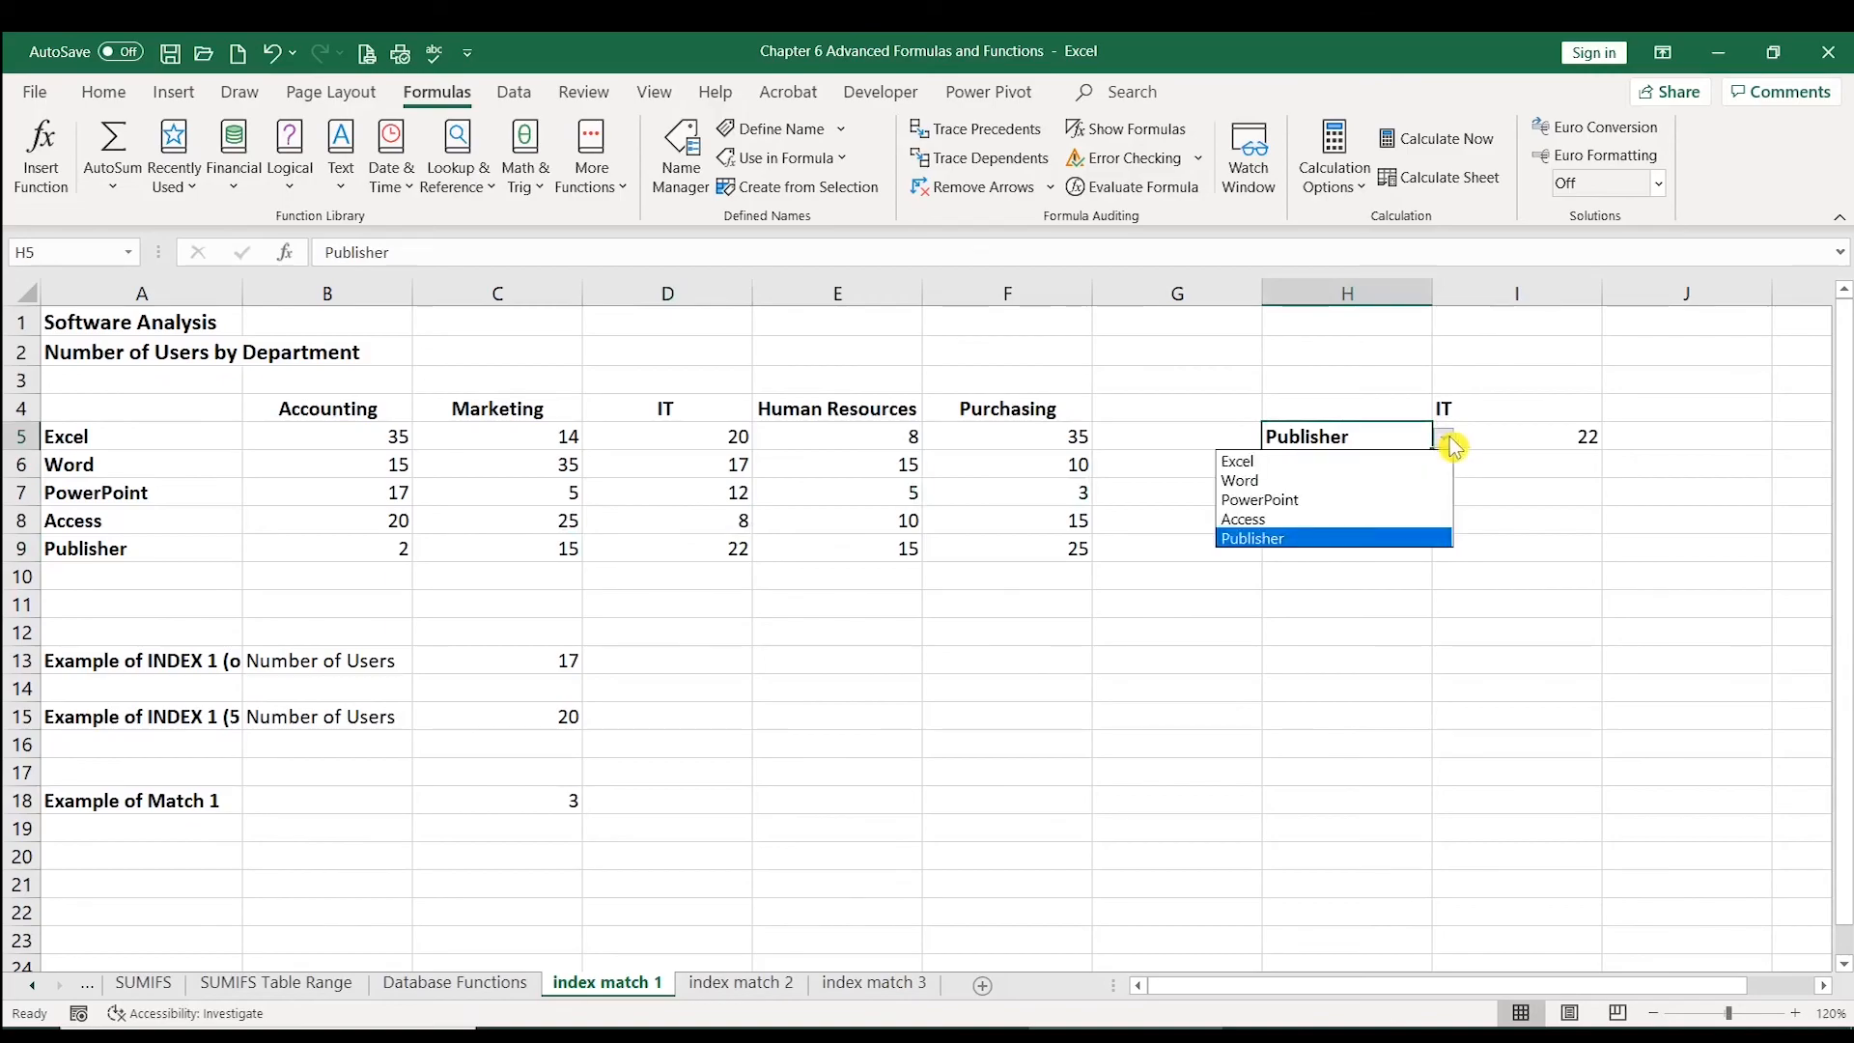
left_click(1384, 487)
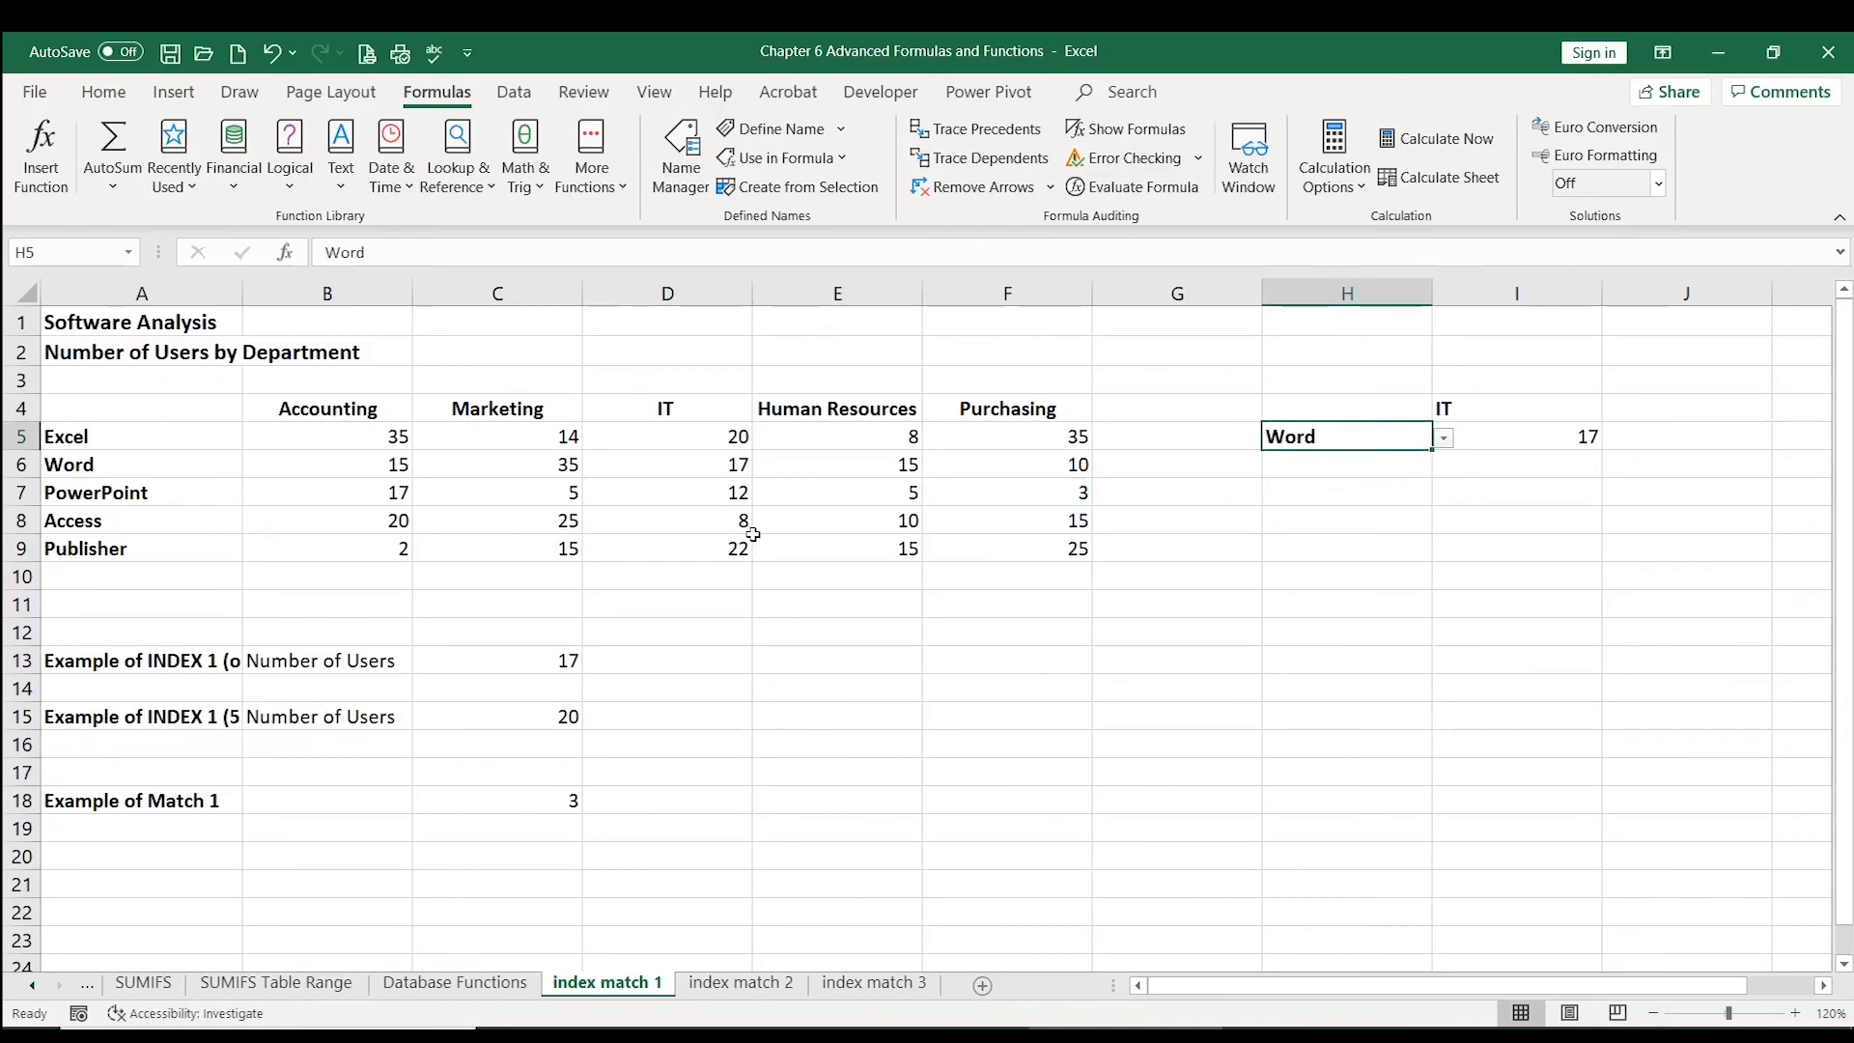
left_click(692, 460)
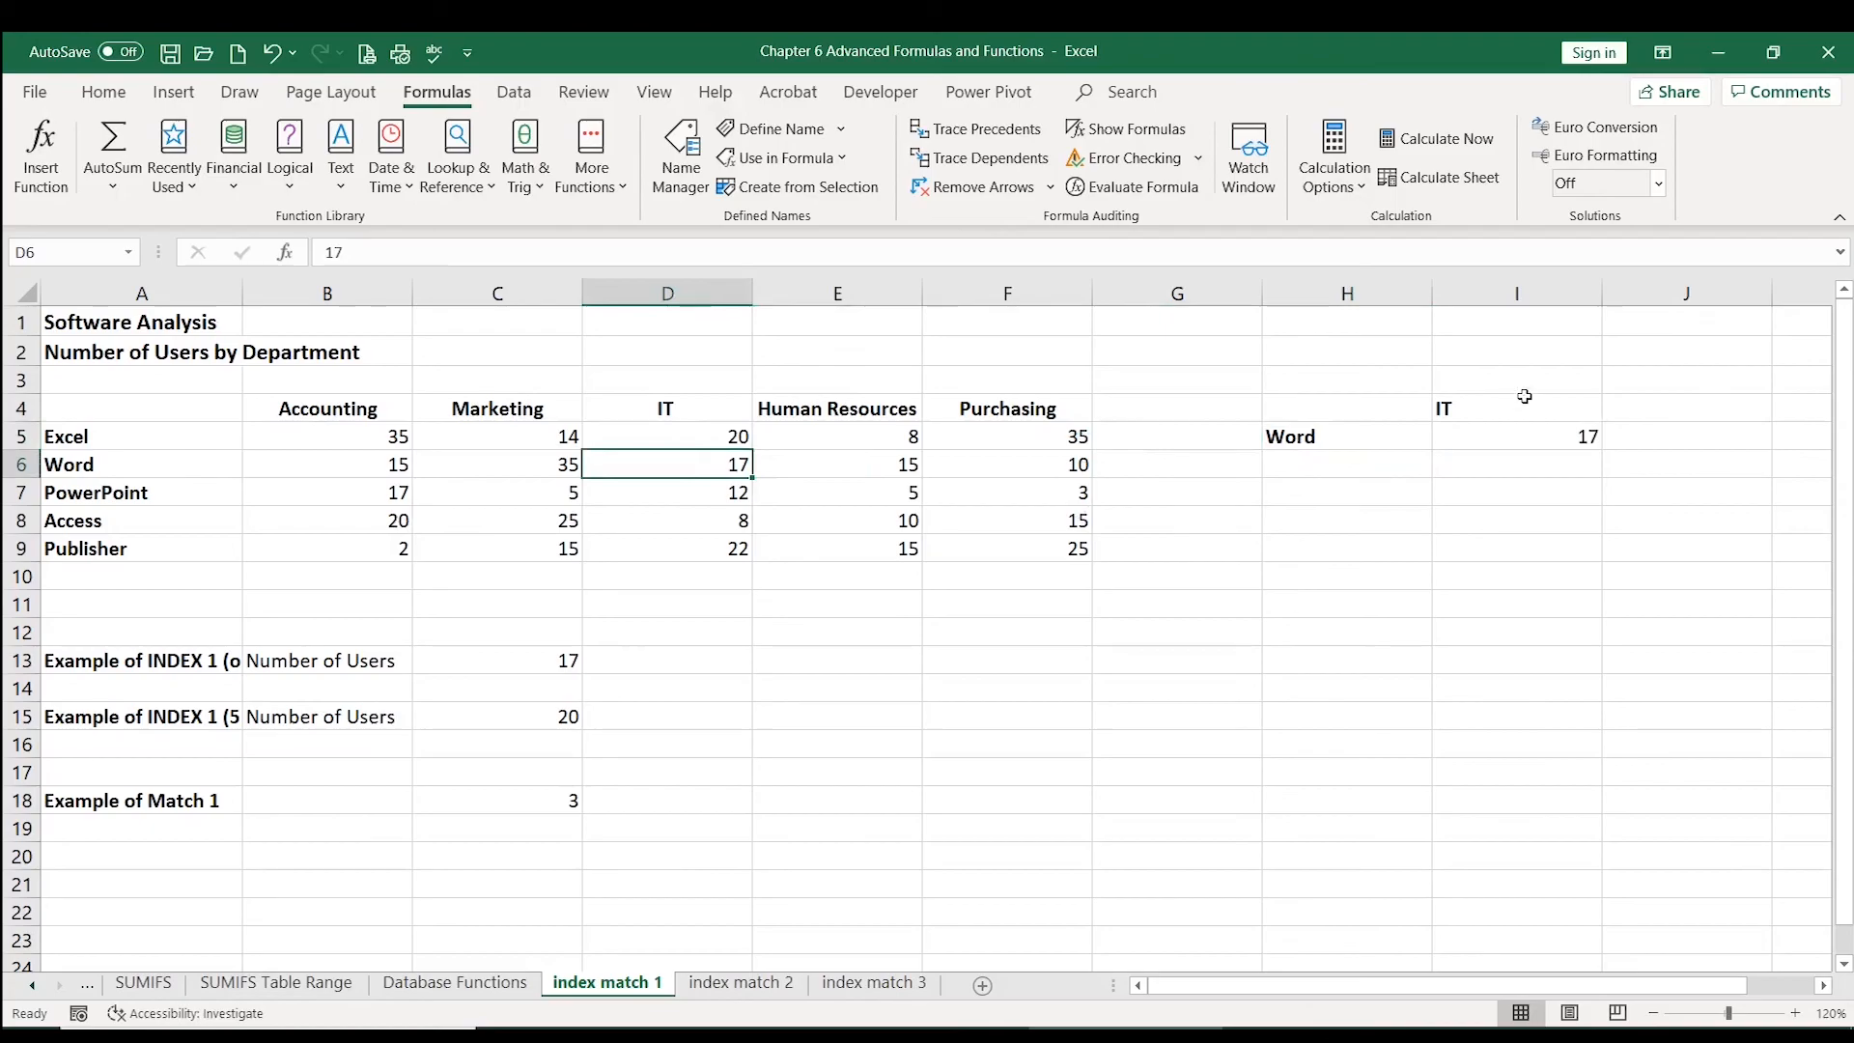
Step: Switch the department in I4 to Purchasing from its dropdown list and review the updated I5 lookup
left_click(1554, 408)
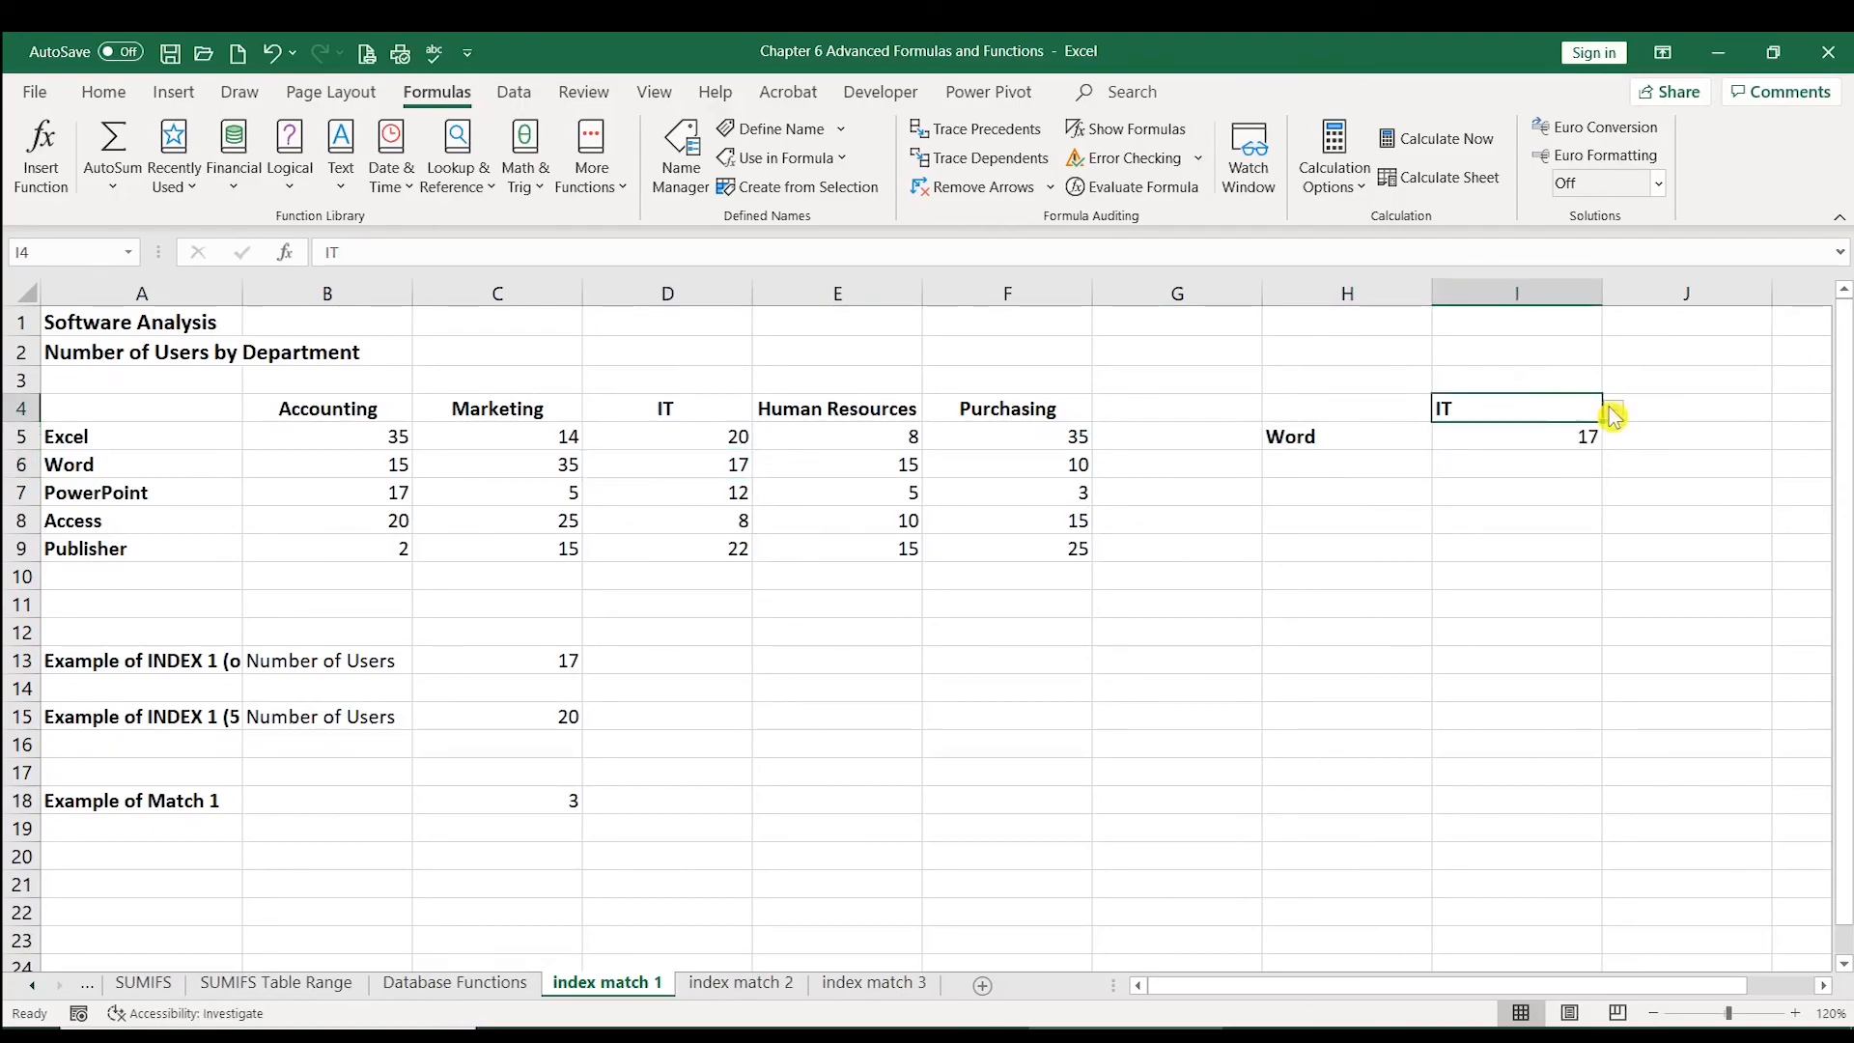
left_click(1612, 413)
left_click(1529, 509)
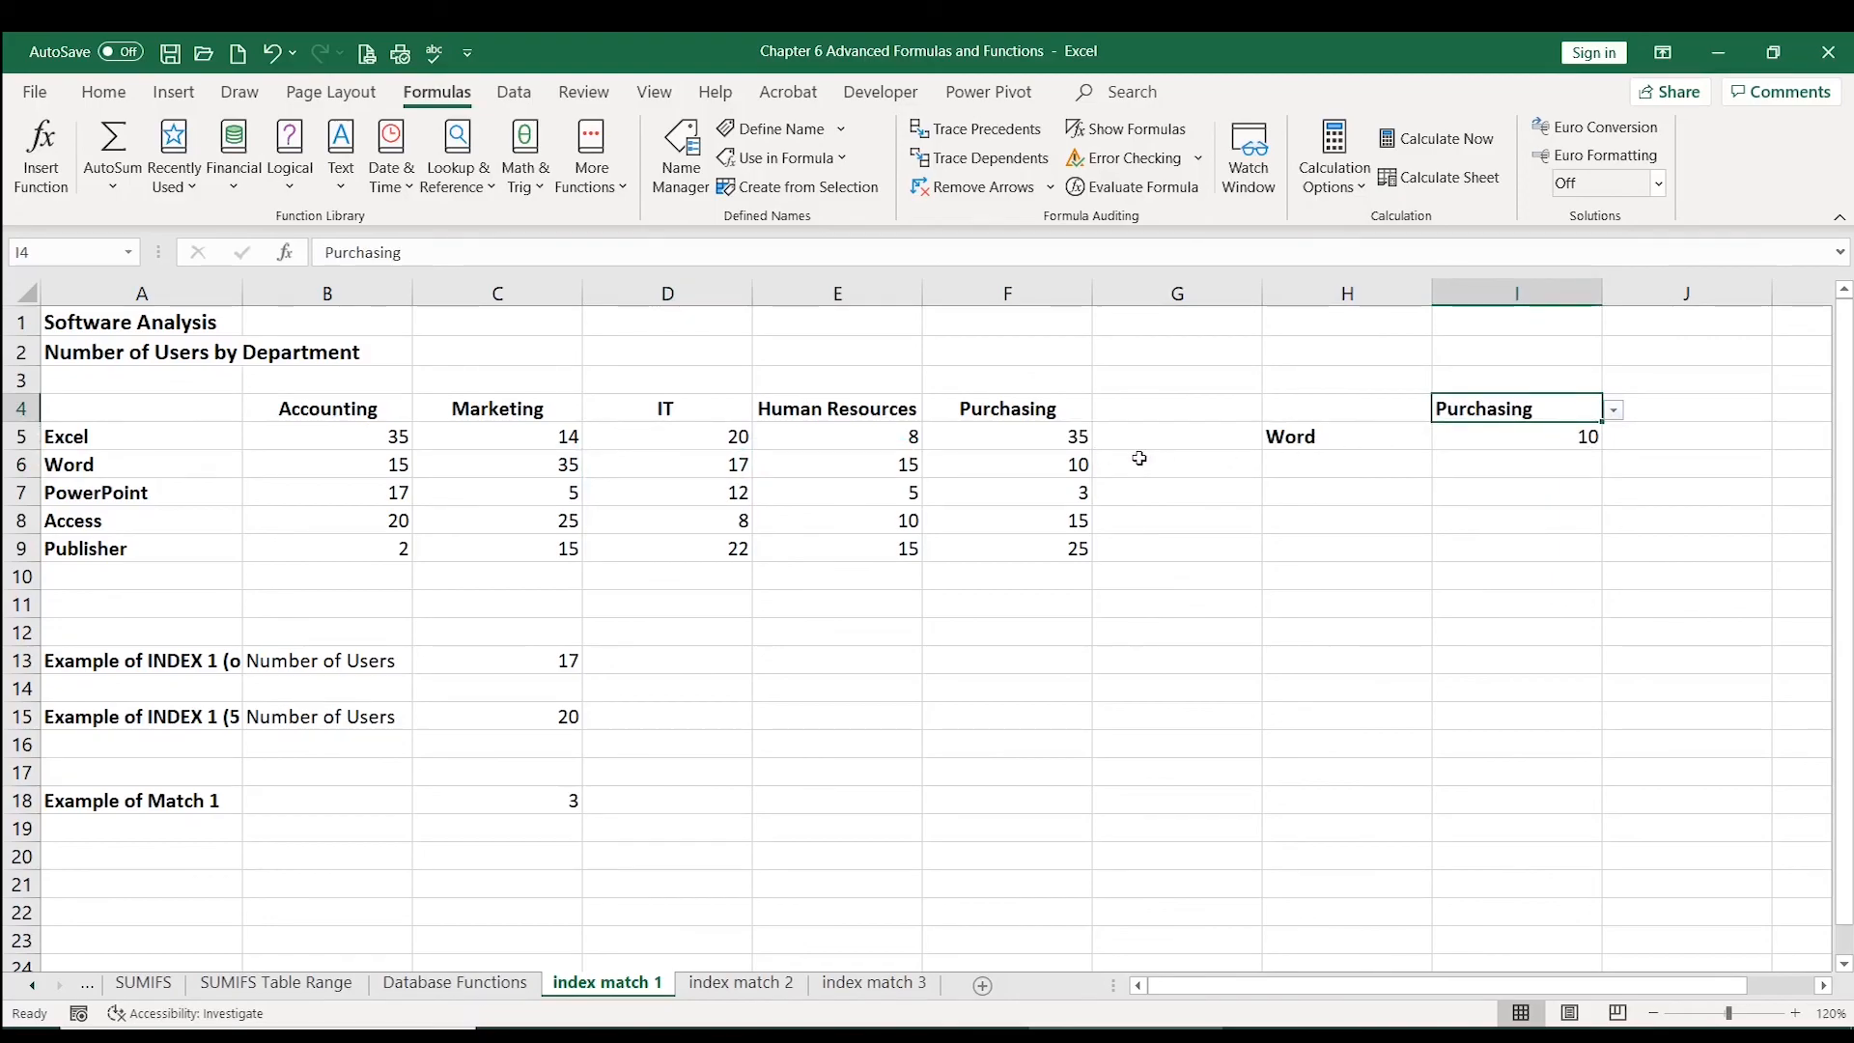
left_click(1548, 449)
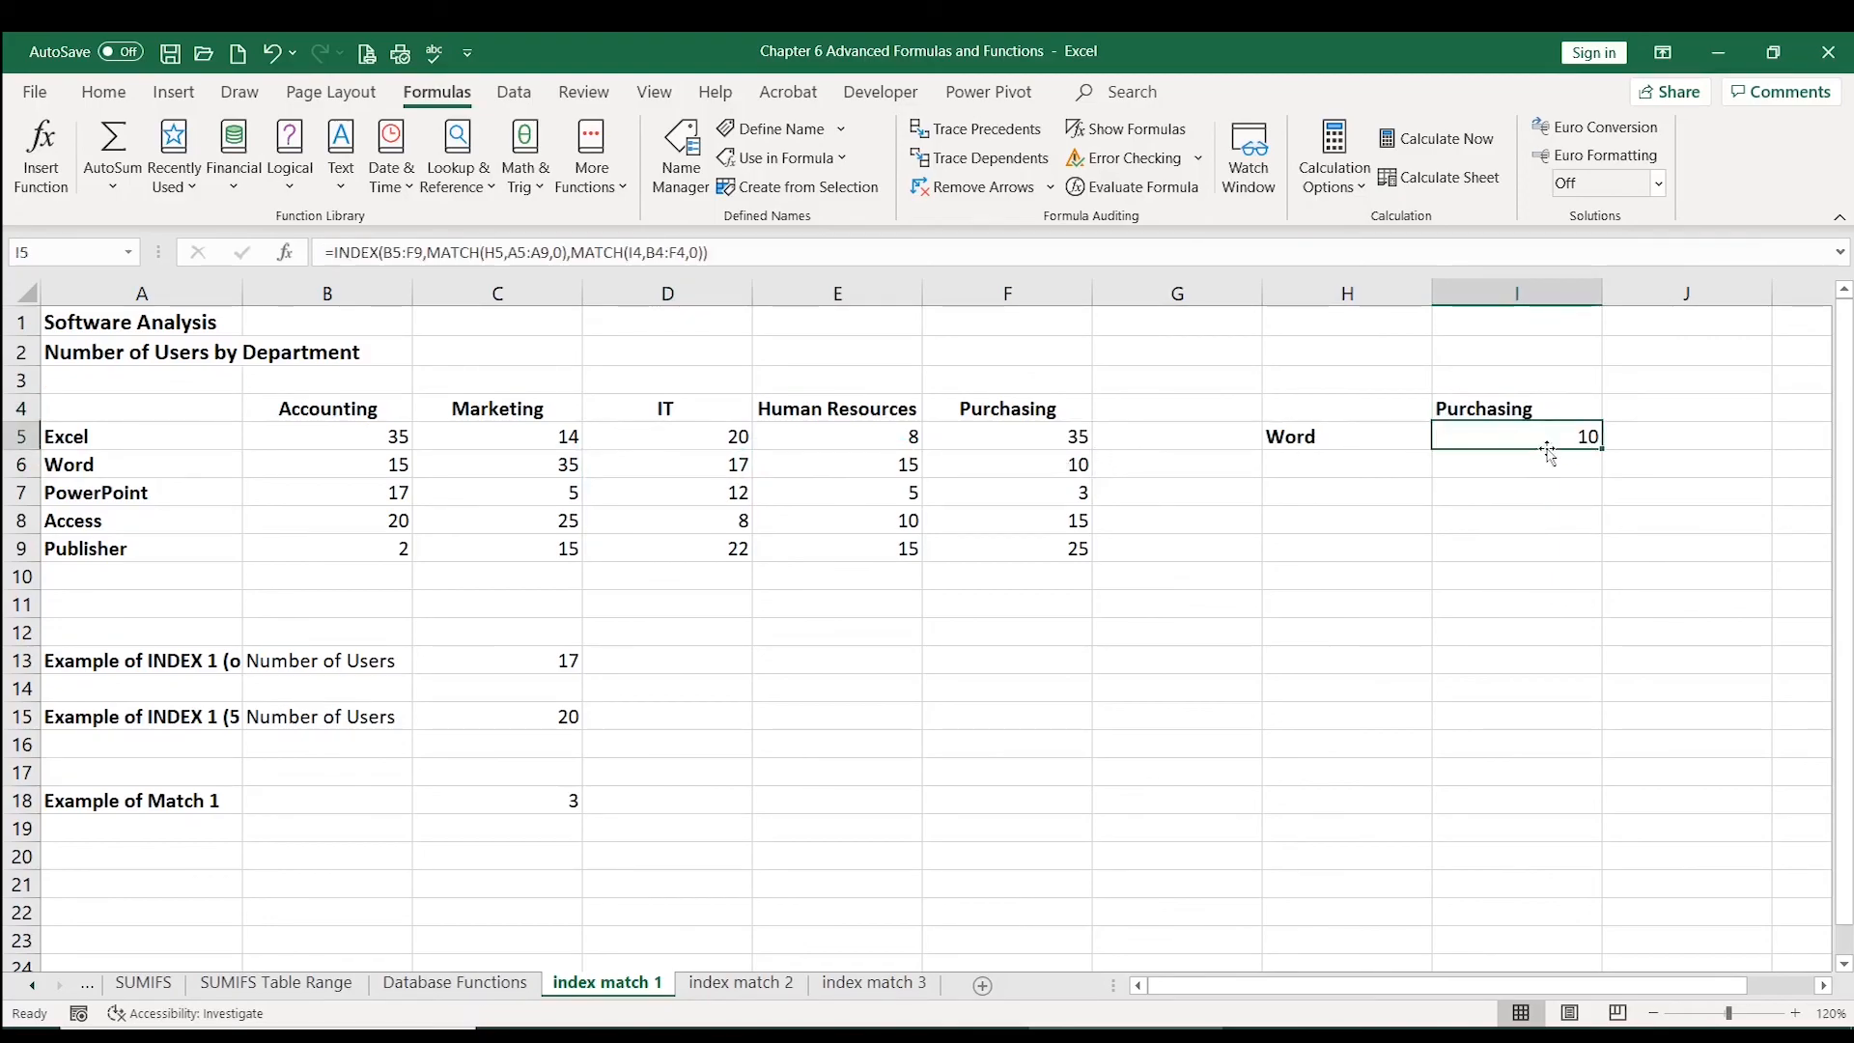